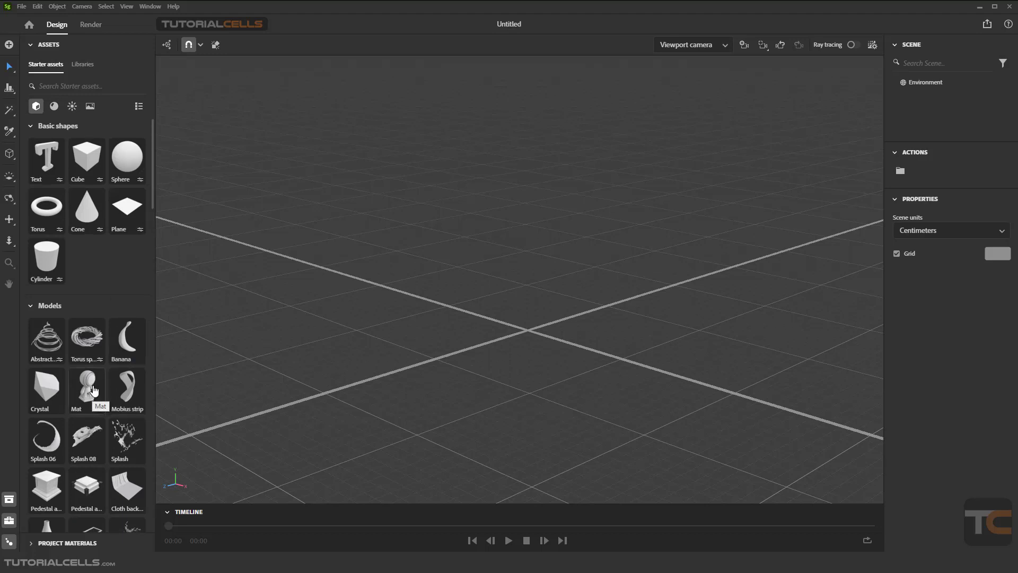
Browse the starter asset categories and the import options
{"action": "scroll", "coordinate": [93, 391], "scroll_direction": "down", "scroll_amount": 5}
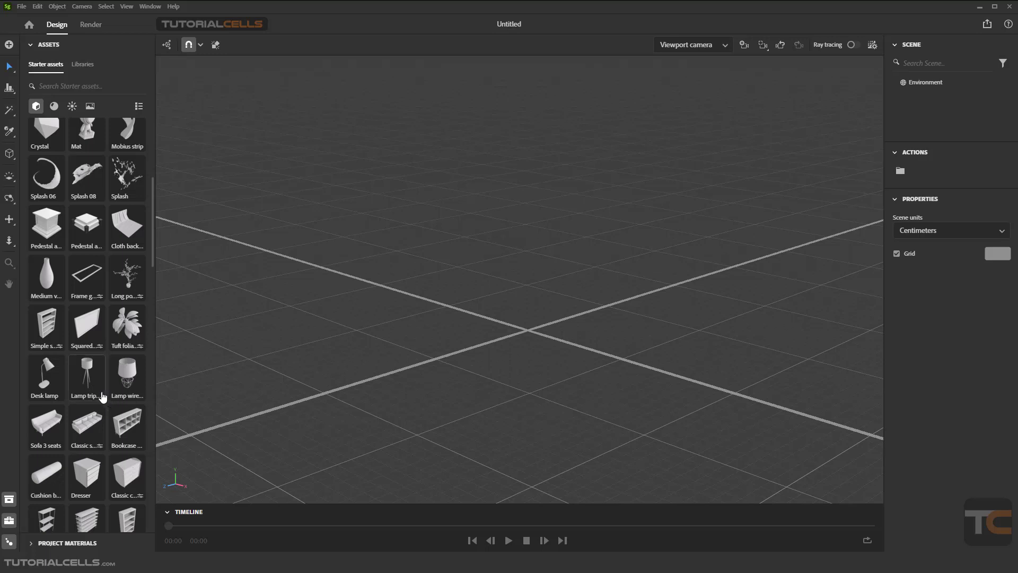
{"action": "scroll", "coordinate": [113, 382], "scroll_direction": "up", "scroll_amount": 5}
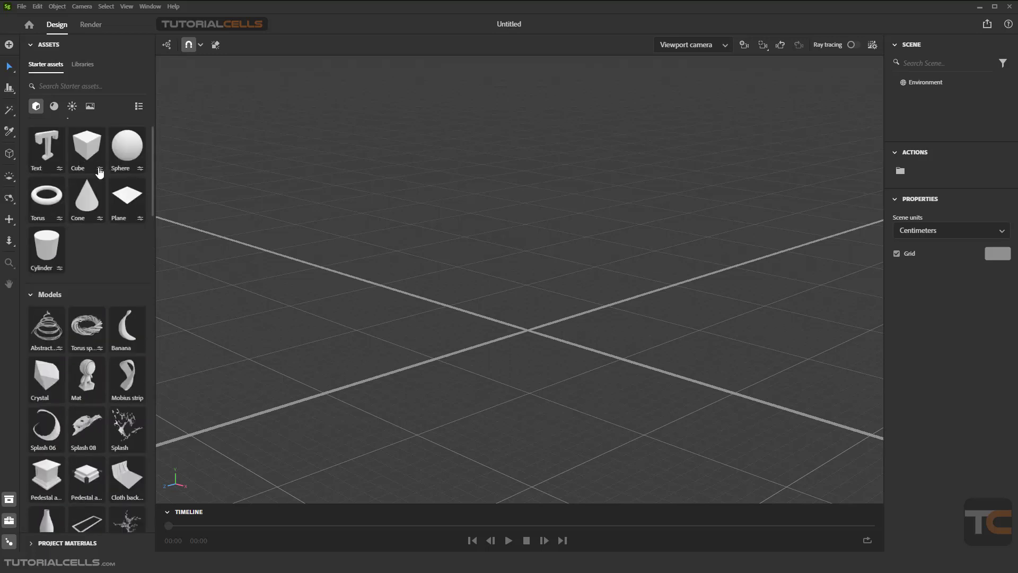
{"action": "left_click", "coordinate": [91, 107]}
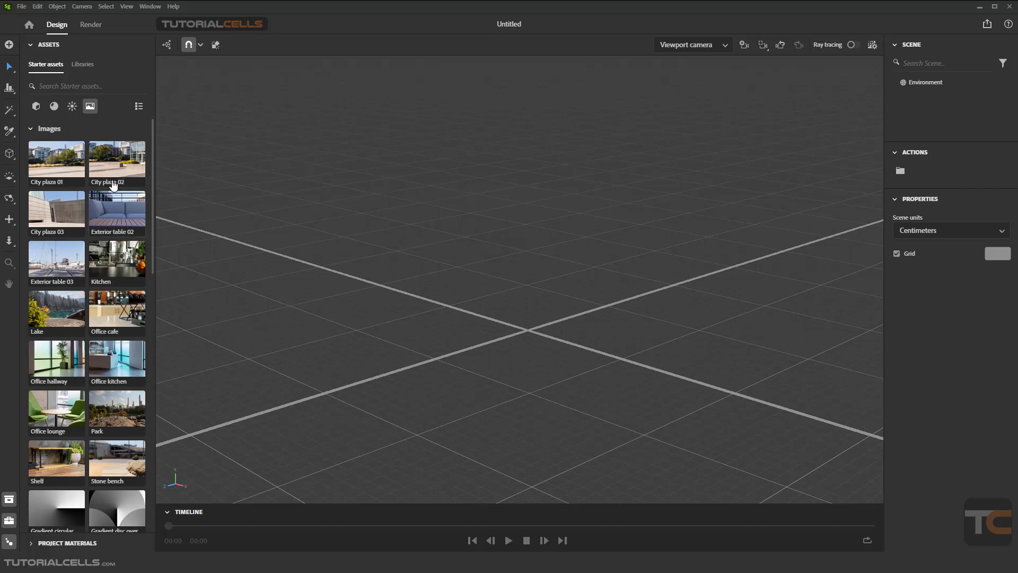
{"action": "left_click", "coordinate": [12, 45]}
{"action": "left_click", "coordinate": [59, 49]}
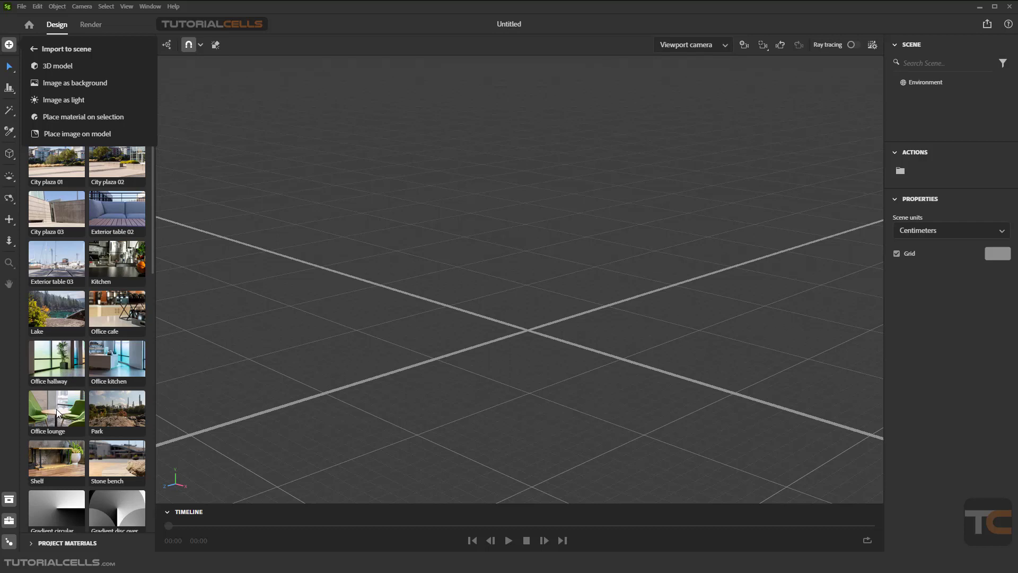
{"action": "left_click", "coordinate": [42, 53]}
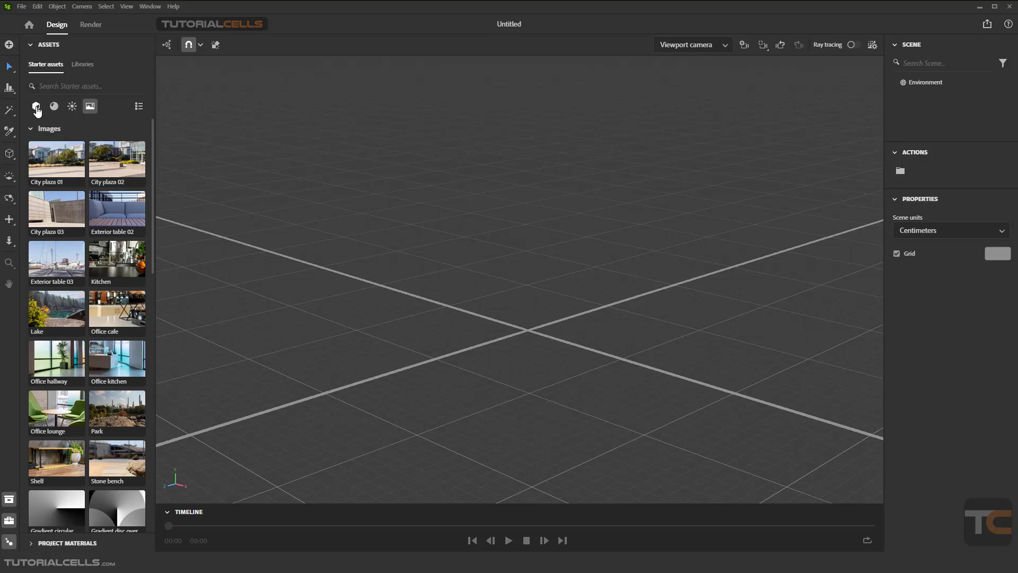
Browse the starter 3D models list
{"action": "left_click", "coordinate": [36, 107]}
{"action": "scroll", "coordinate": [80, 347], "scroll_direction": "down", "scroll_amount": 5}
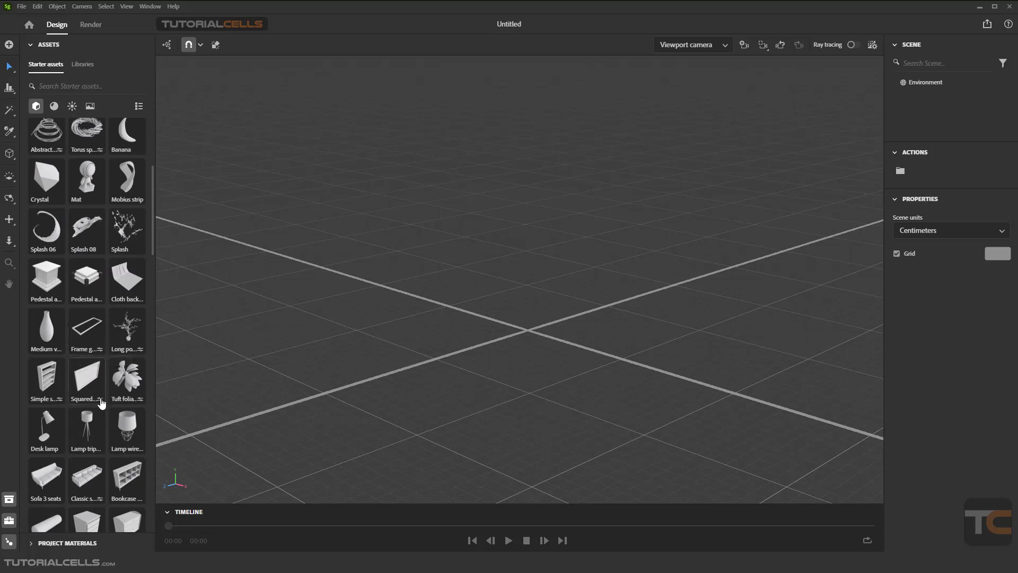
{"action": "scroll", "coordinate": [97, 426], "scroll_direction": "down", "scroll_amount": 5}
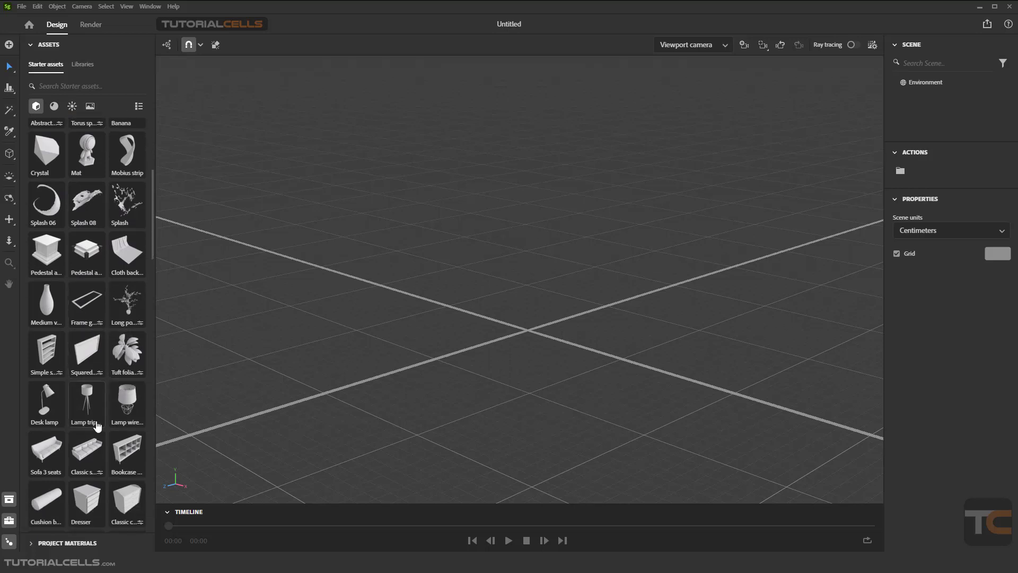
{"action": "scroll", "coordinate": [97, 426], "scroll_direction": "down", "scroll_amount": 7}
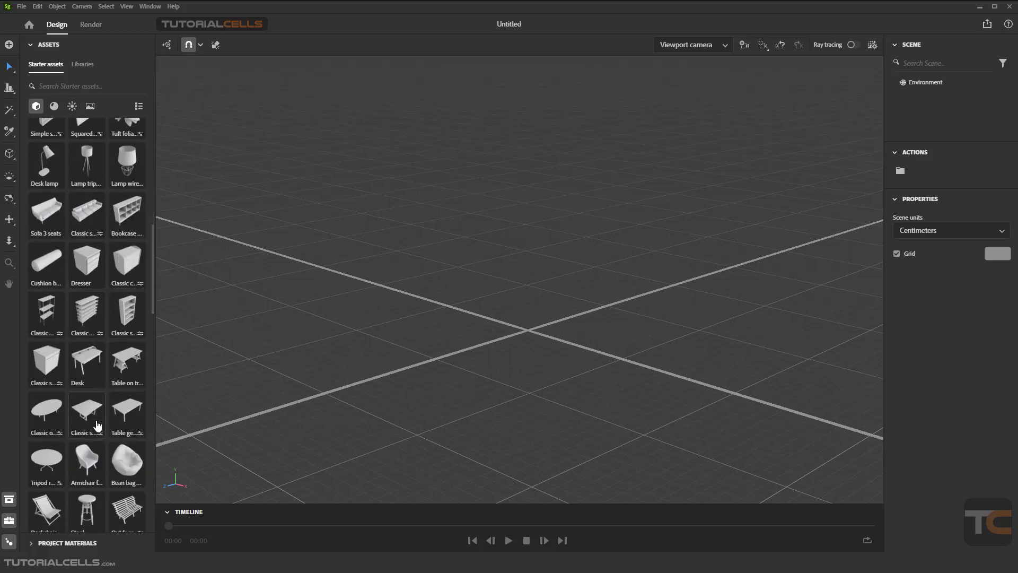
{"action": "scroll", "coordinate": [97, 424], "scroll_direction": "up", "scroll_amount": 15}
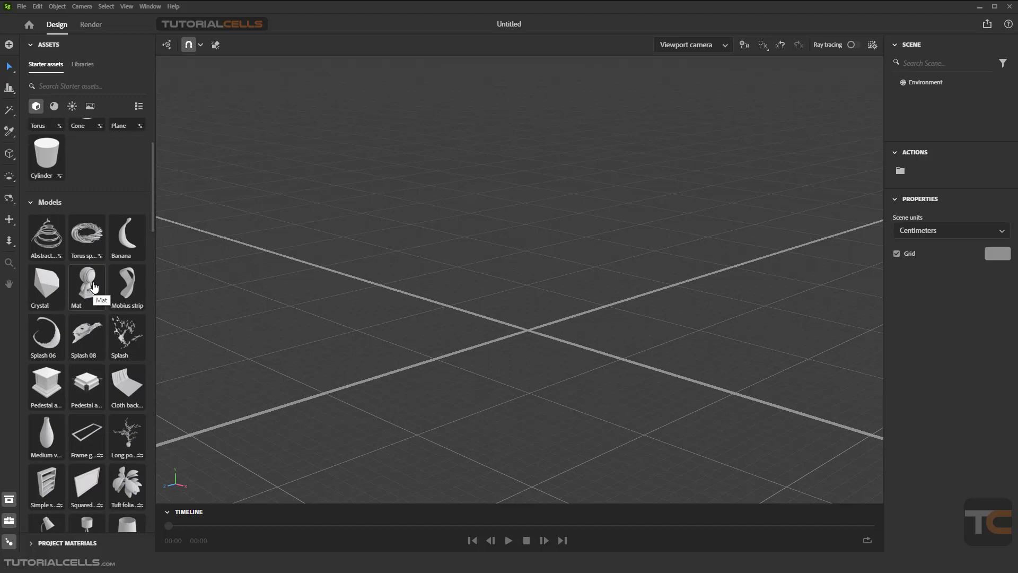
{"action": "scroll", "coordinate": [117, 345], "scroll_direction": "down", "scroll_amount": 1}
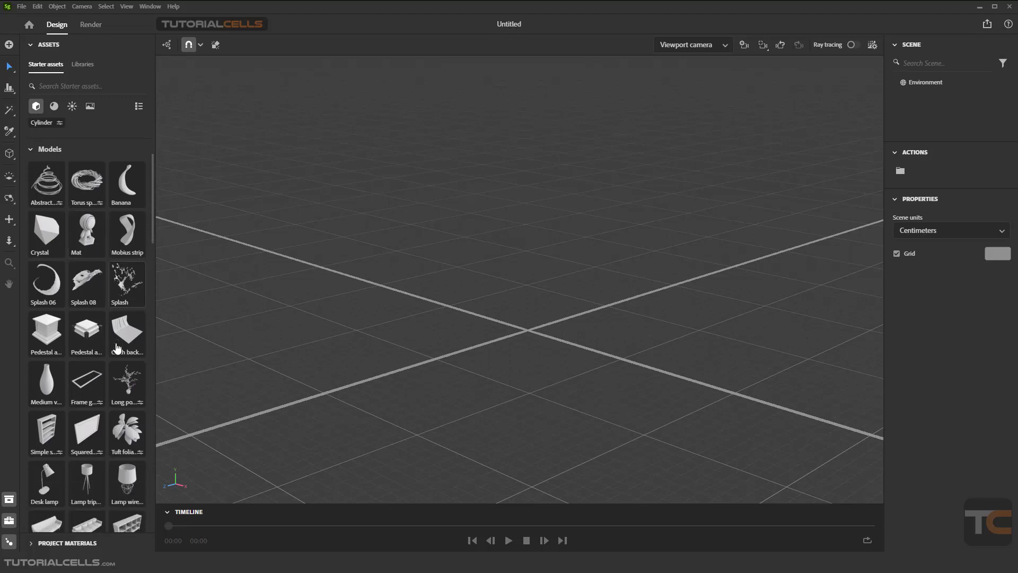
Add the Long potted plant model to the scene and adjust it with its gizmo
{"action": "left_click_drag", "start_coordinate": [129, 401], "coordinate": [447, 408]}
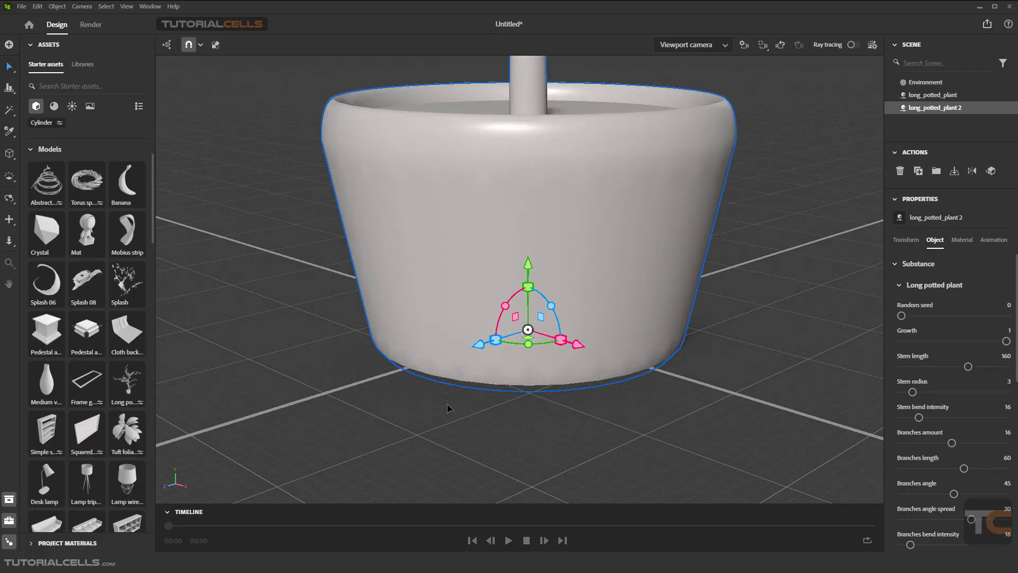
{"action": "scroll", "coordinate": [424, 392], "scroll_direction": "down", "scroll_amount": 5}
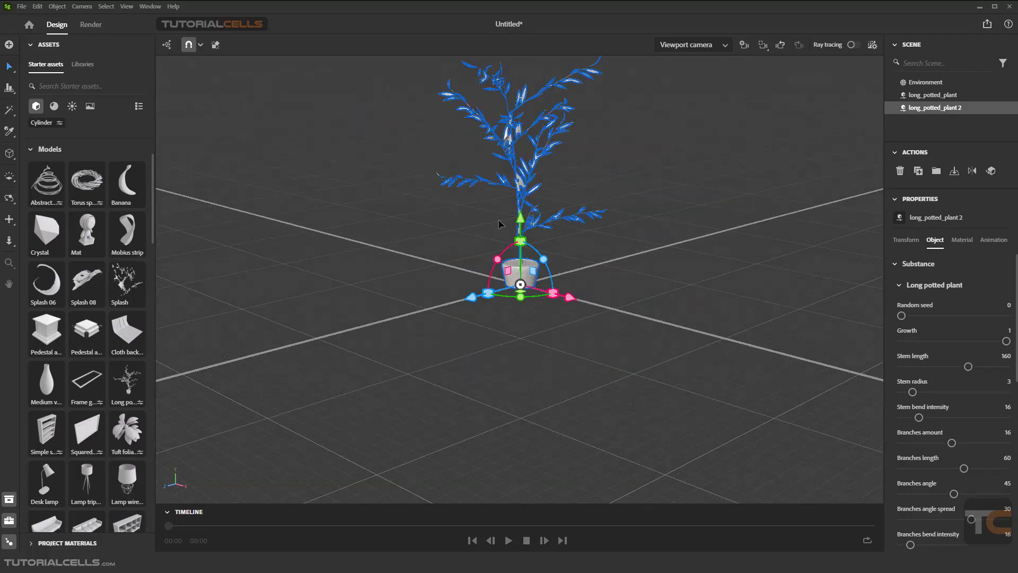
{"action": "left_click", "coordinate": [499, 224]}
{"action": "left_click_drag", "start_coordinate": [572, 260], "coordinate": [603, 277], "text": "alt"}
{"action": "mouse_move", "coordinate": [602, 277]}
{"action": "right_mouse_down"}
{"action": "mouse_move", "coordinate": [584, 303]}
{"action": "mouse_move", "coordinate": [603, 267]}
{"action": "right_mouse_up"}
{"action": "middle_click_drag", "start_coordinate": [602, 269], "coordinate": [590, 299]}
Set the Office lounge image as the scene's background
{"action": "left_click", "coordinate": [91, 106]}
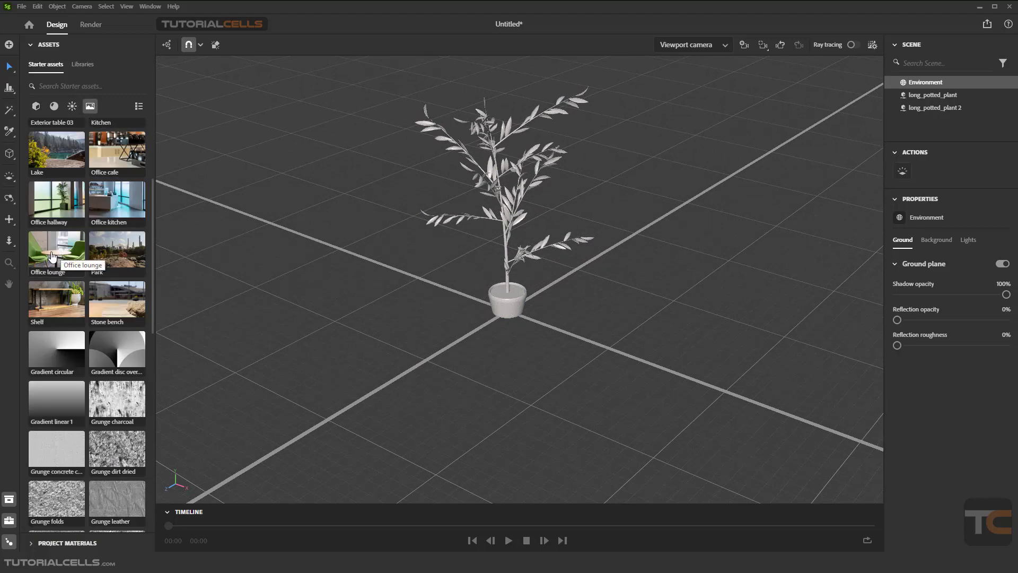
{"action": "left_click_drag", "start_coordinate": [52, 256], "coordinate": [556, 316]}
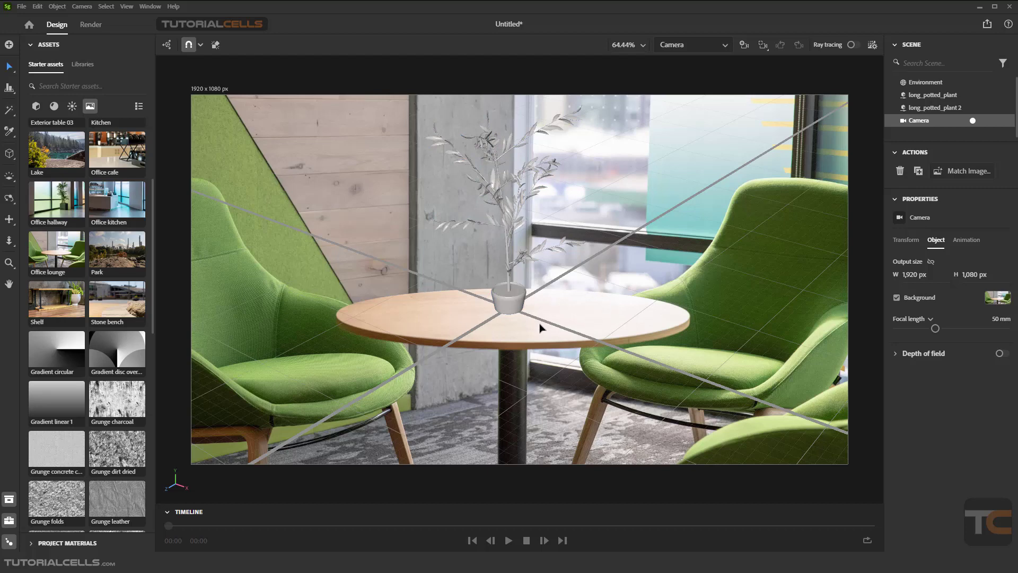
Move the potted plant onto the centre of the round tabletop
{"action": "left_click_drag", "start_coordinate": [550, 322], "coordinate": [557, 284], "text": "alt"}
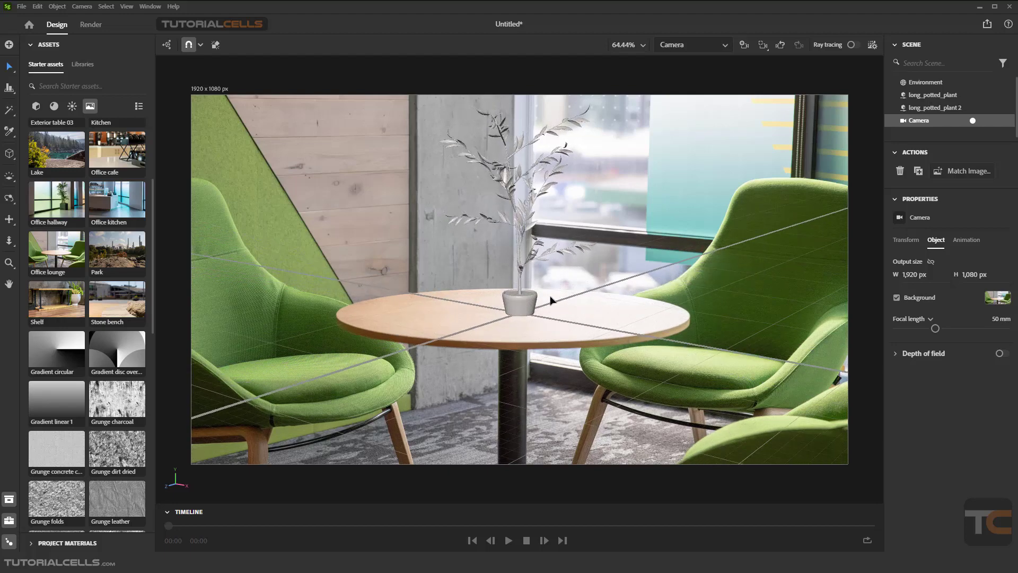
{"action": "middle_click_drag", "start_coordinate": [580, 292], "coordinate": [543, 299]}
{"action": "scroll", "coordinate": [534, 303], "scroll_direction": "up", "scroll_amount": 5}
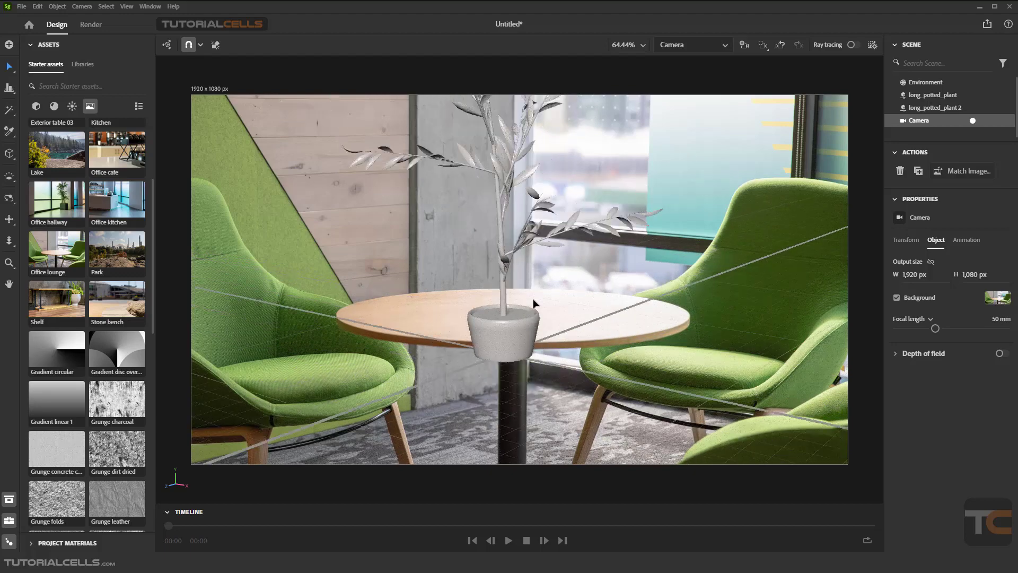
{"action": "scroll", "coordinate": [534, 303], "scroll_direction": "down", "scroll_amount": 5}
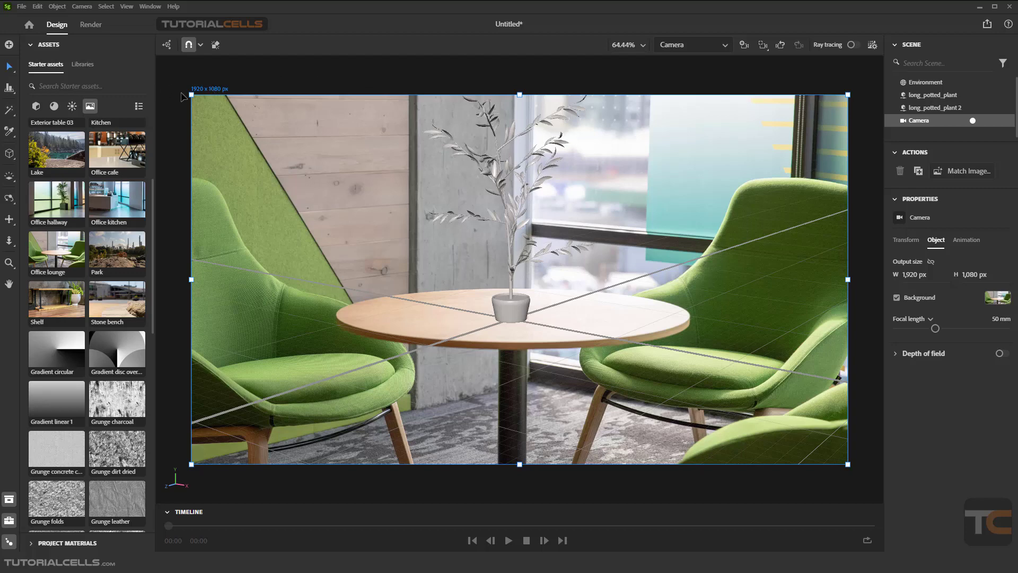
Check the render settings workspace and return to design
{"action": "left_click", "coordinate": [91, 25]}
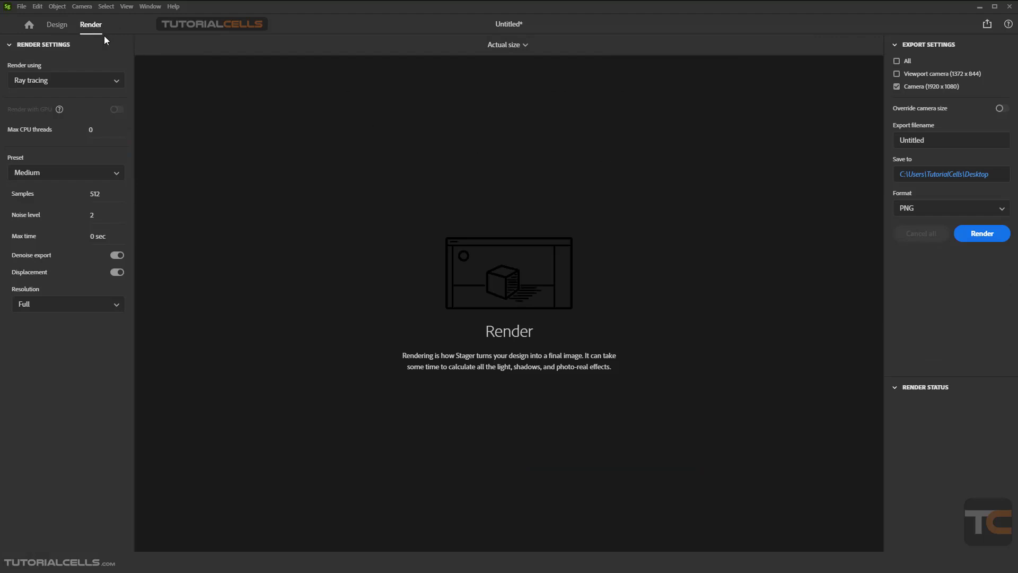
{"action": "left_click", "coordinate": [58, 25]}
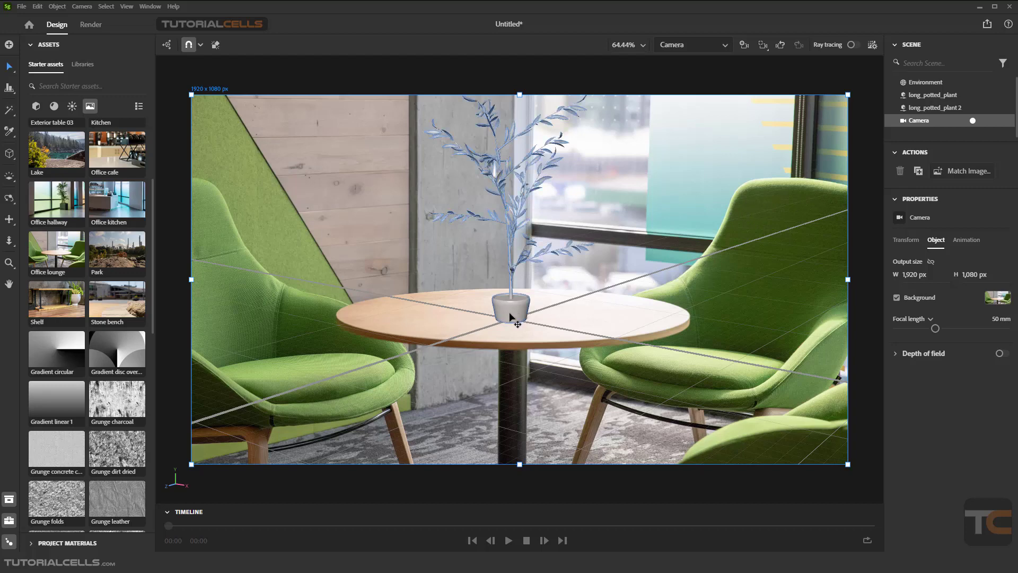
Apply the Natural Buffalo Leather material to the plant's pot
{"action": "left_click", "coordinate": [54, 107]}
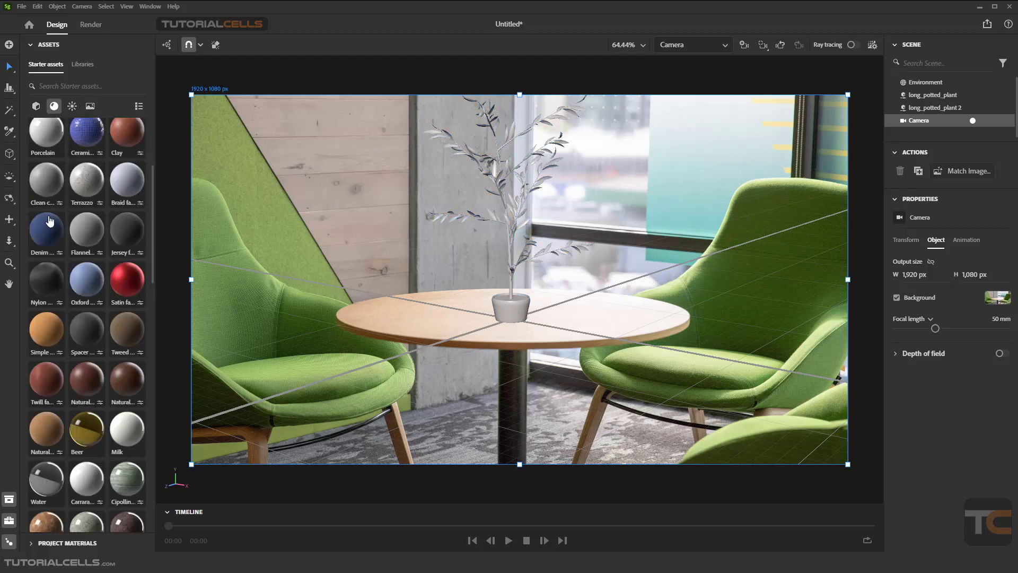
{"action": "left_click_drag", "start_coordinate": [73, 378], "coordinate": [507, 306]}
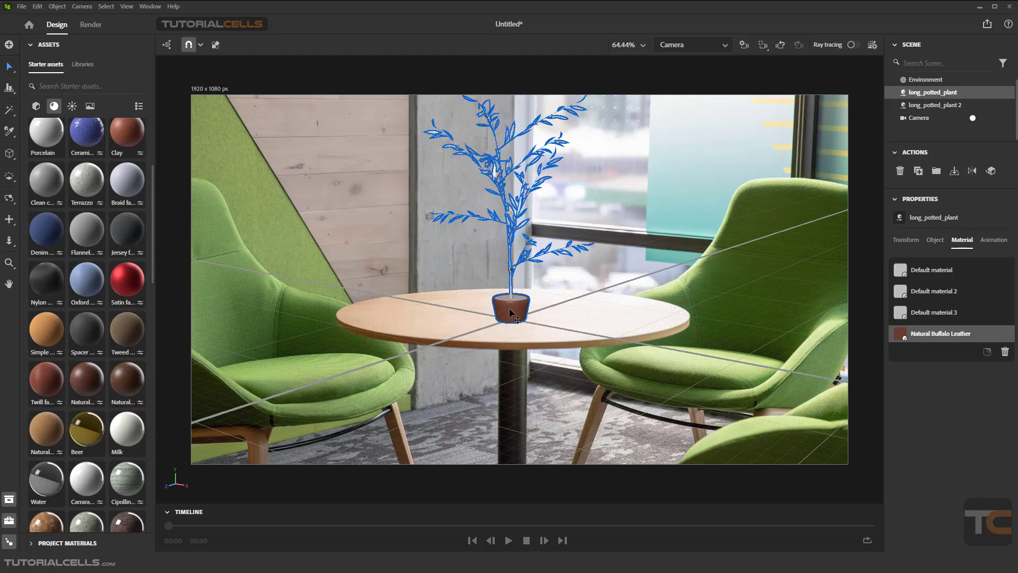
Apply the Soft plastic material to the plant's leaves
{"action": "scroll", "coordinate": [93, 317], "scroll_direction": "down", "scroll_amount": 5}
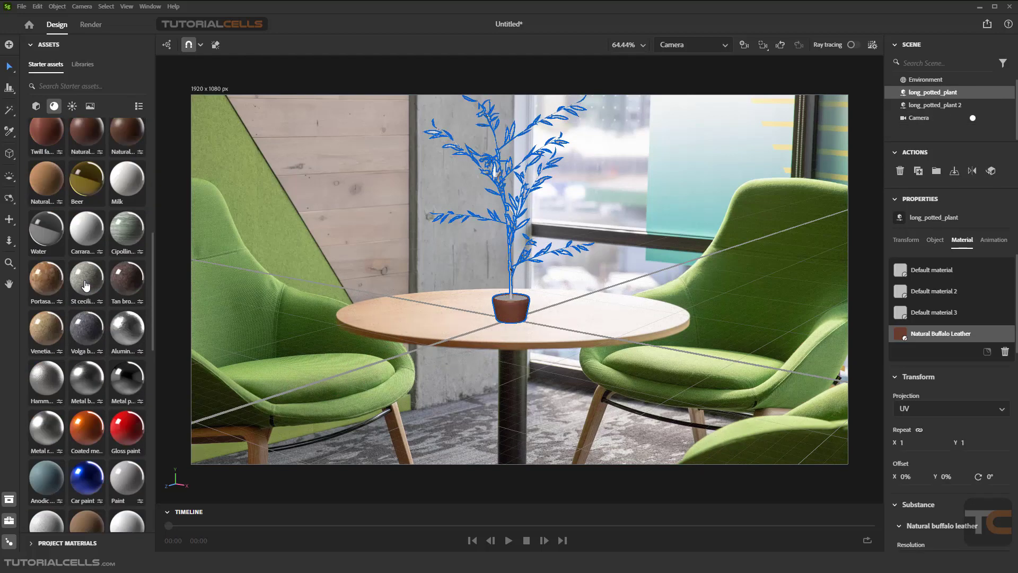
{"action": "scroll", "coordinate": [93, 315], "scroll_direction": "down", "scroll_amount": 10}
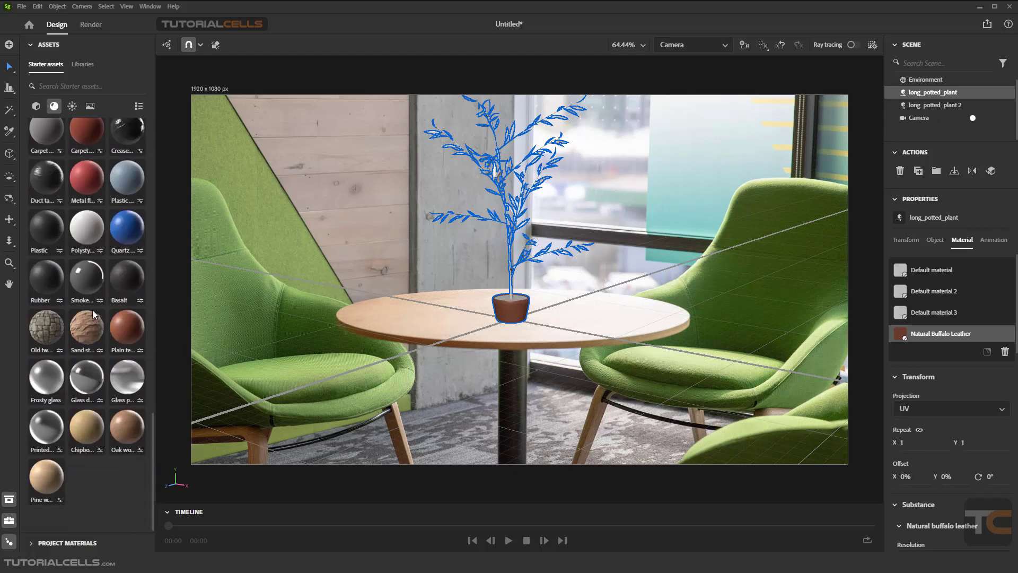
{"action": "left_click", "coordinate": [36, 106]}
{"action": "left_click", "coordinate": [55, 106]}
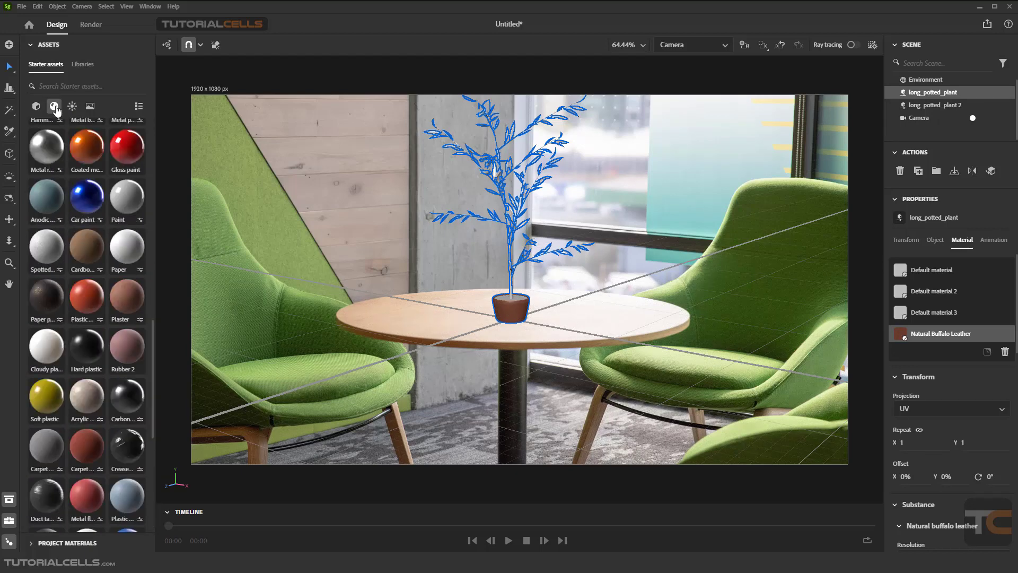
{"action": "scroll", "coordinate": [88, 286], "scroll_direction": "down", "scroll_amount": 5}
{"action": "scroll", "coordinate": [68, 278], "scroll_direction": "up", "scroll_amount": 2}
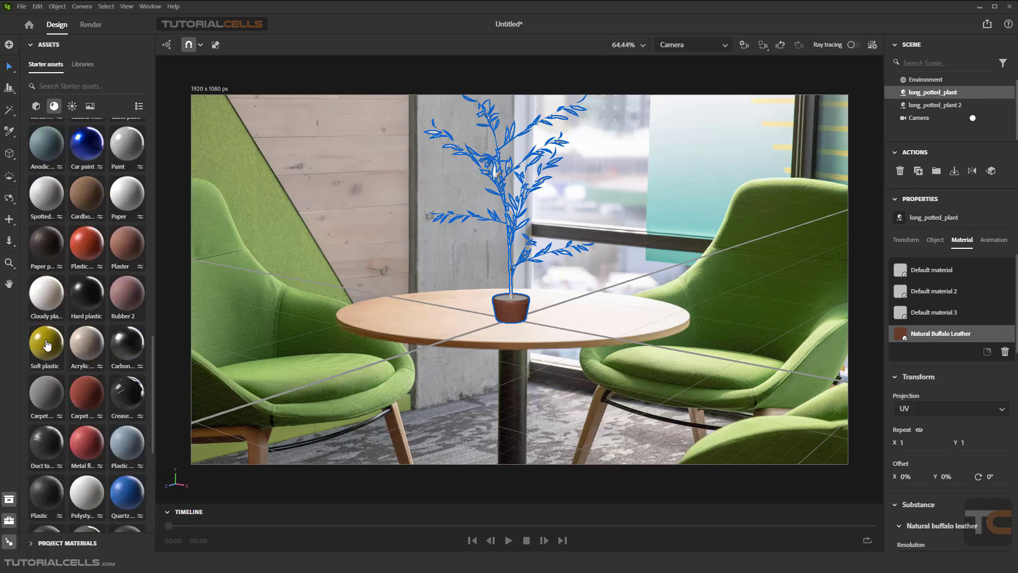
{"action": "left_click_drag", "start_coordinate": [47, 342], "coordinate": [517, 174]}
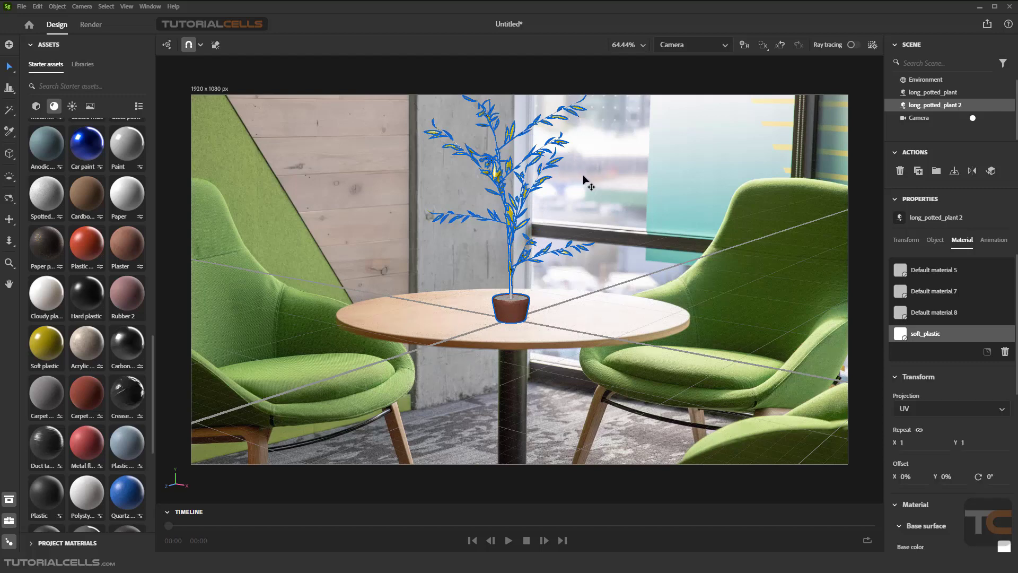
Examine the environment's ground, background and lights settings
{"action": "left_click", "coordinate": [602, 177]}
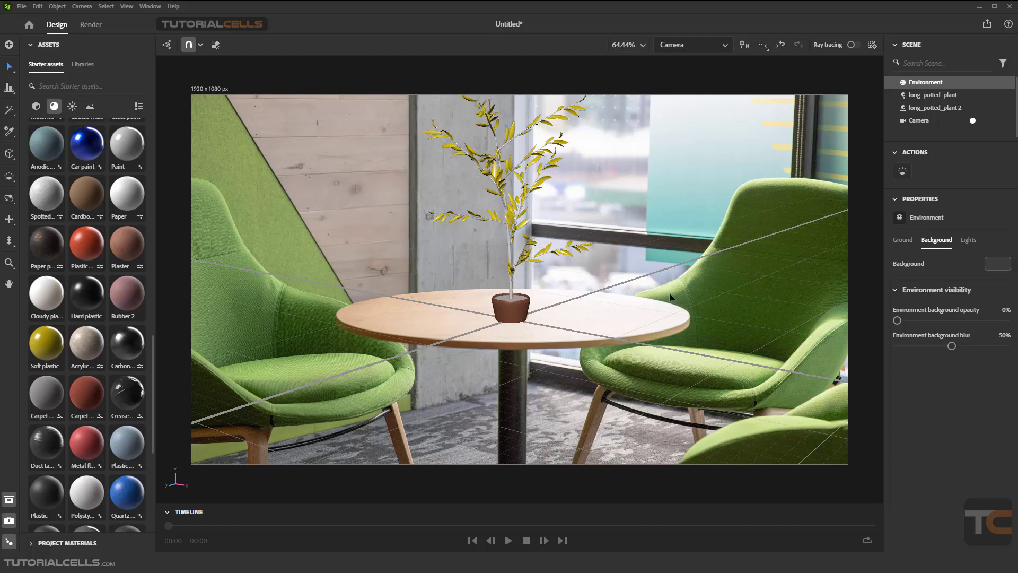
{"action": "left_click", "coordinate": [905, 241]}
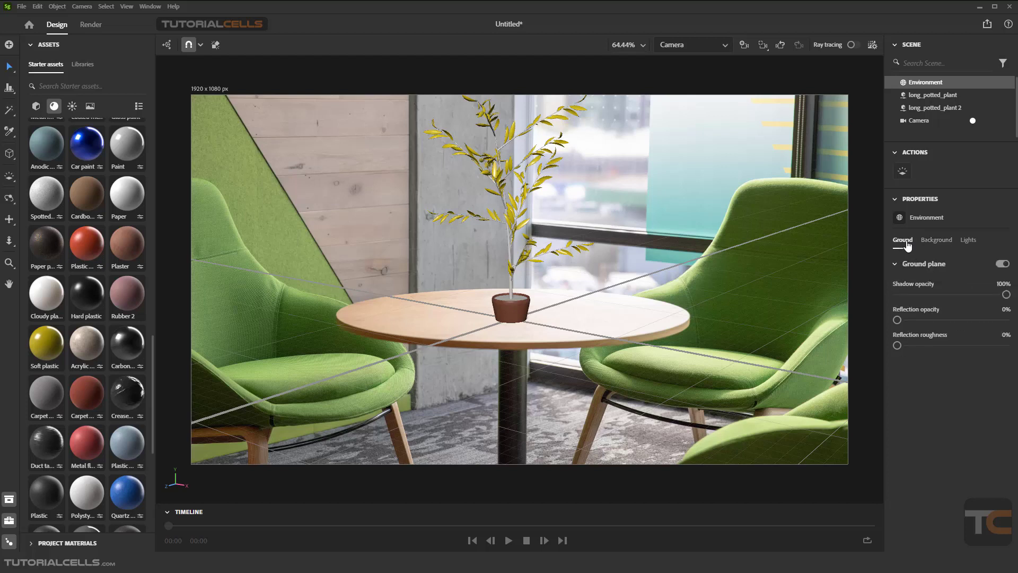
{"action": "left_click", "coordinate": [938, 241]}
{"action": "left_click", "coordinate": [971, 240]}
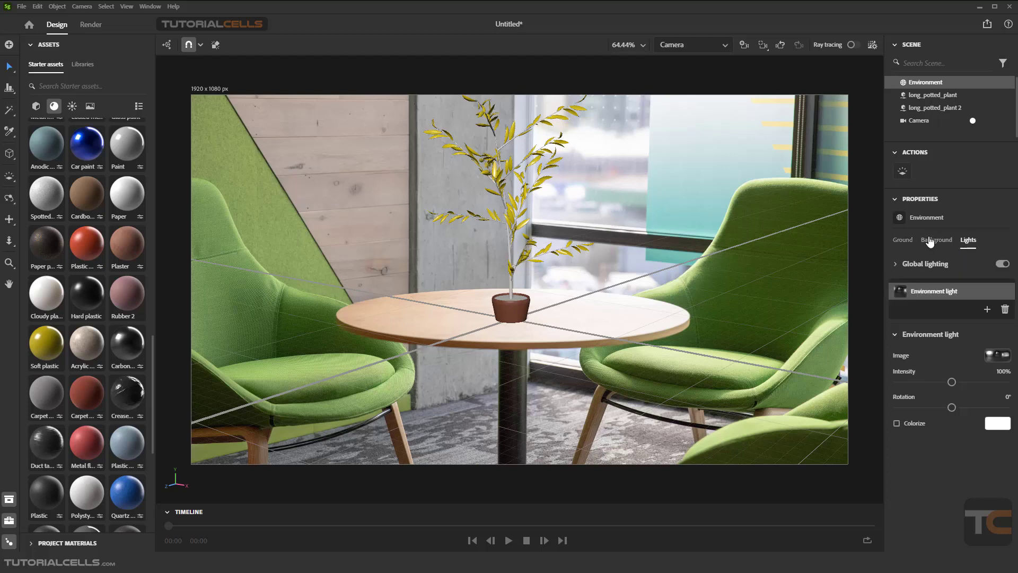
{"action": "left_click", "coordinate": [904, 240]}
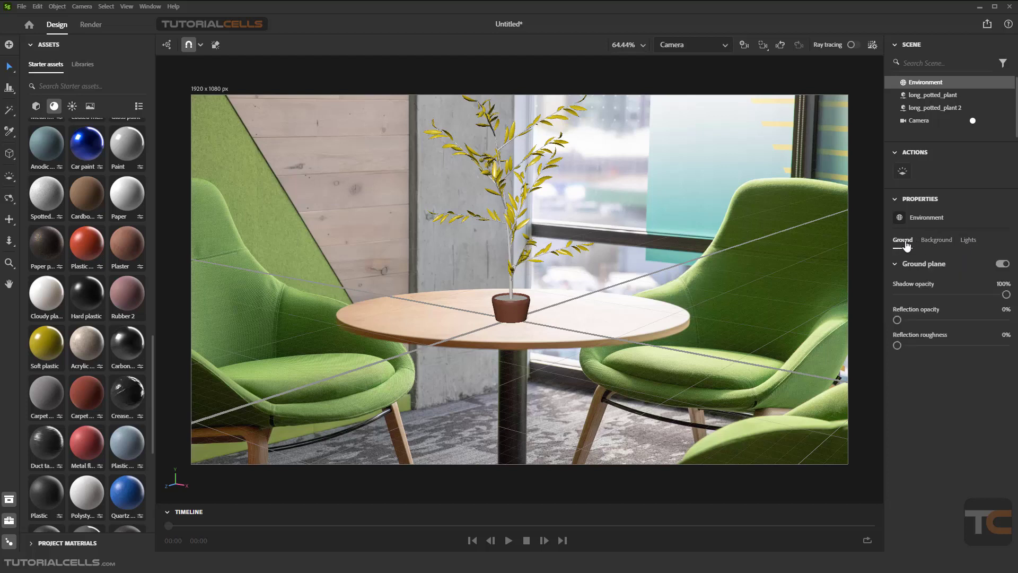
{"action": "left_click", "coordinate": [922, 125]}
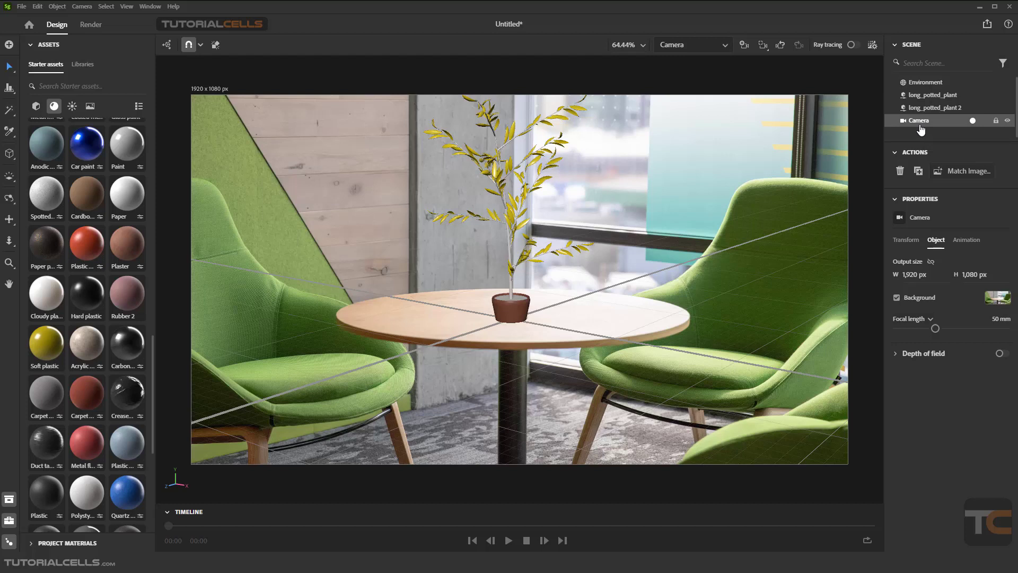
{"action": "left_click", "coordinate": [917, 86]}
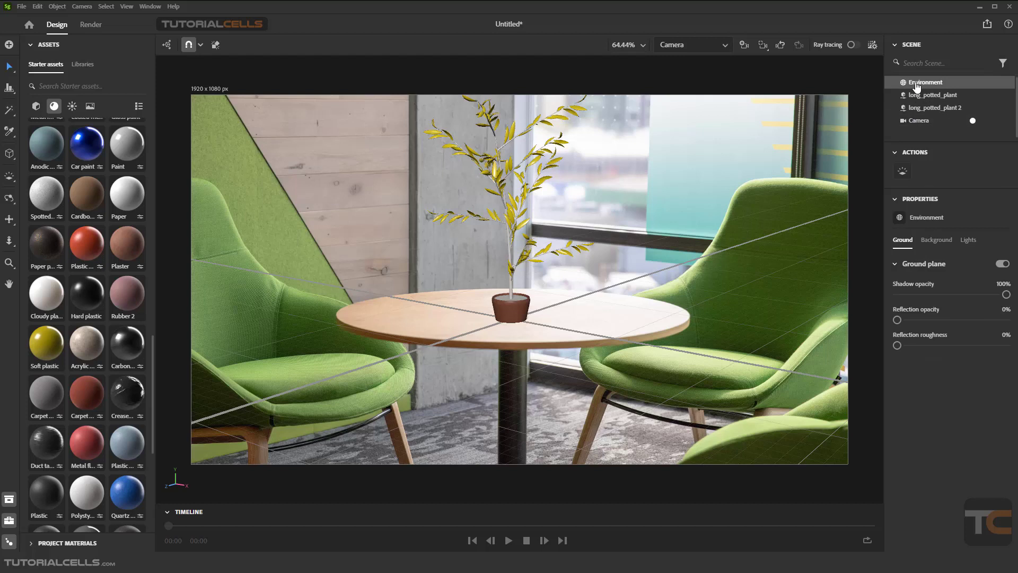
{"action": "left_click", "coordinate": [926, 245]}
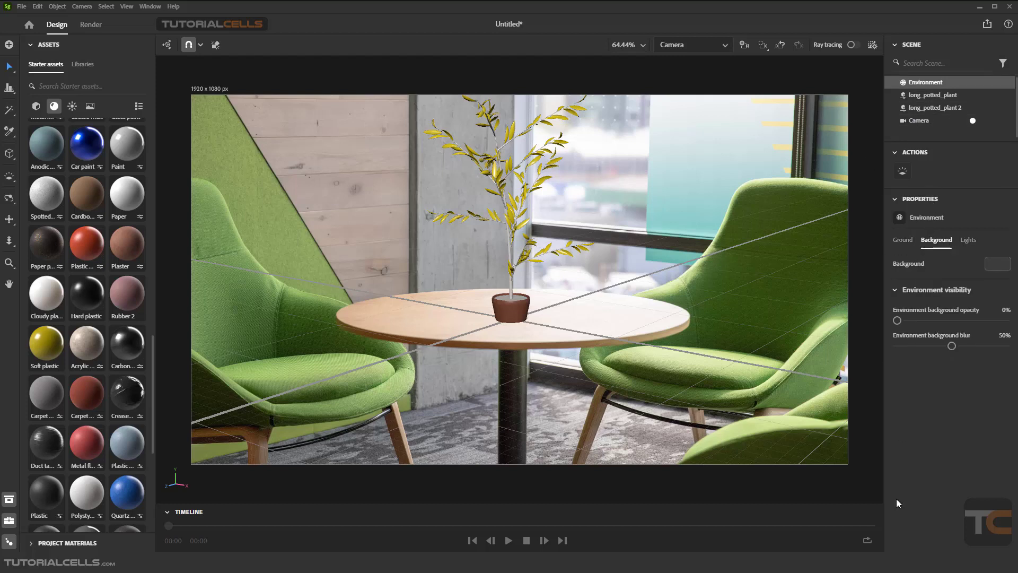
{"action": "left_click", "coordinate": [900, 240]}
{"action": "left_click", "coordinate": [897, 245]}
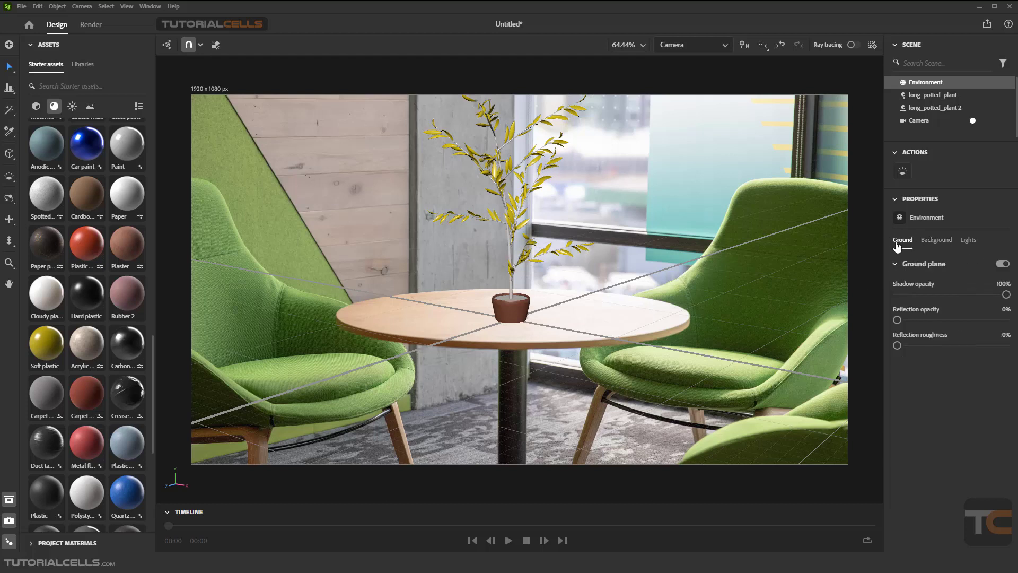
Turn the environment's ground plane off and back on
{"action": "left_click", "coordinate": [1002, 263]}
{"action": "left_click", "coordinate": [1002, 264]}
{"action": "left_click", "coordinate": [921, 125]}
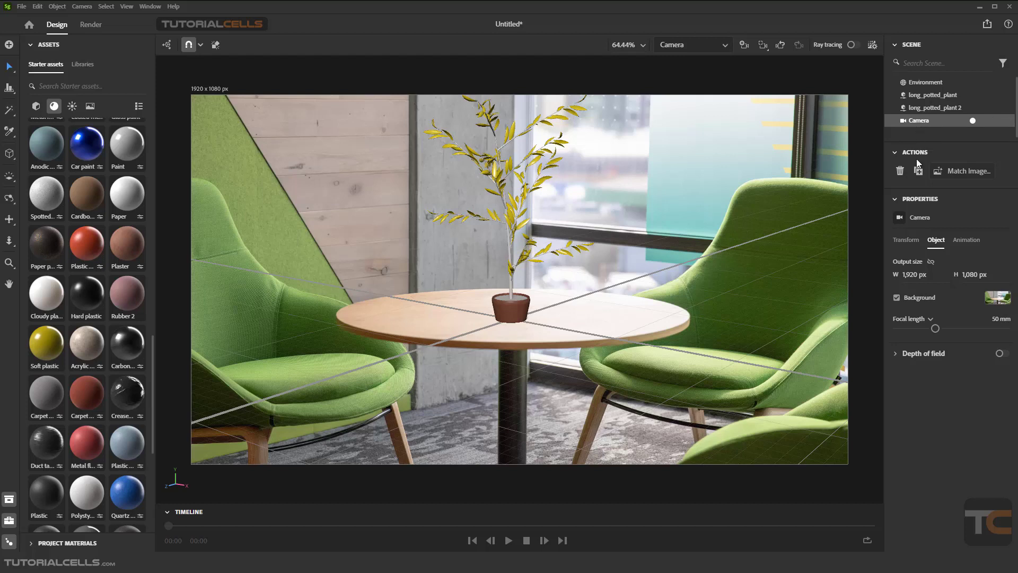
Examine the Match Image options for setting the camera output size to the background image
{"action": "left_click", "coordinate": [949, 174]}
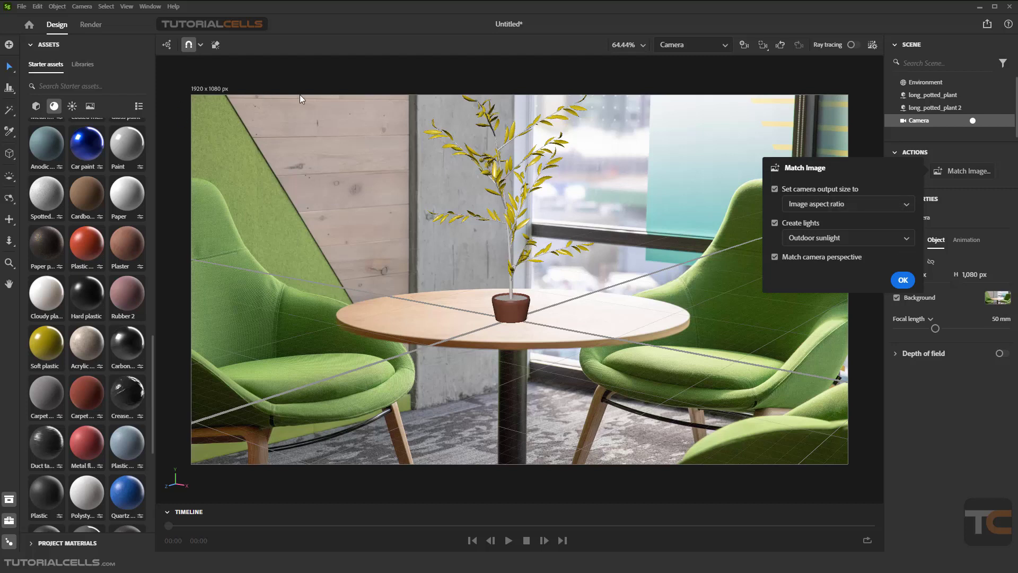
{"action": "left_click", "coordinate": [823, 205]}
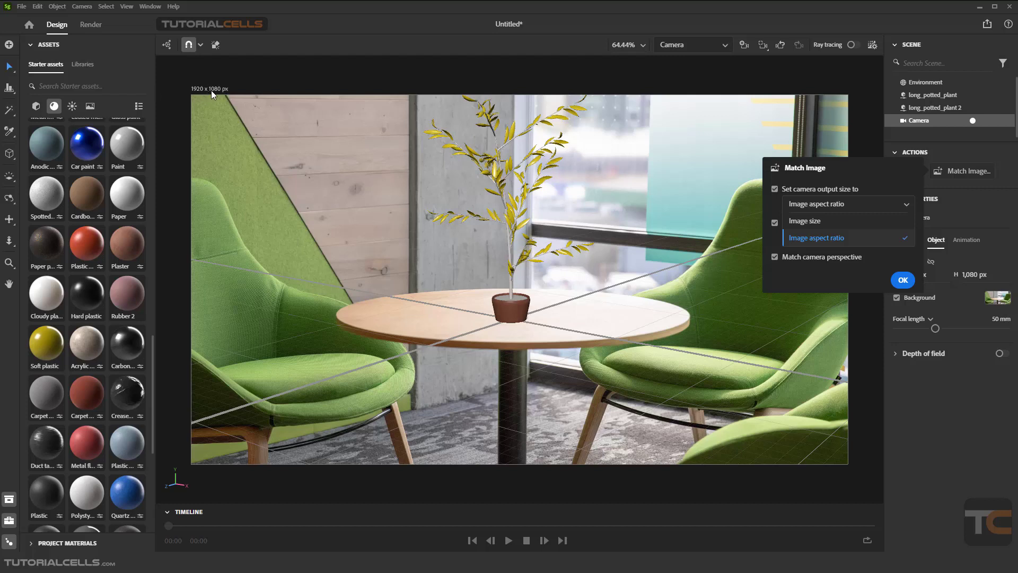
{"action": "left_click", "coordinate": [831, 222]}
{"action": "left_click", "coordinate": [817, 205]}
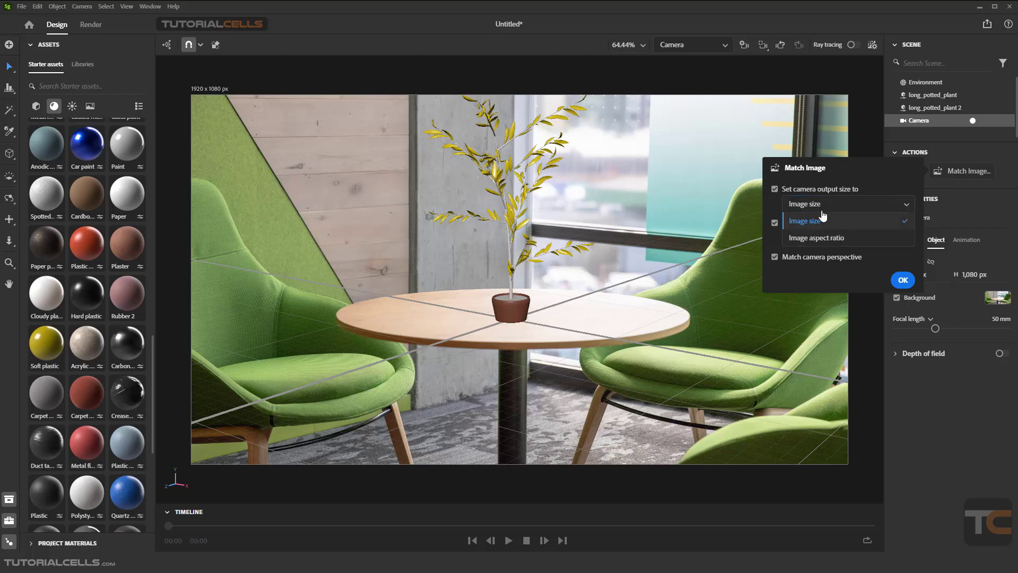
{"action": "left_click", "coordinate": [827, 239]}
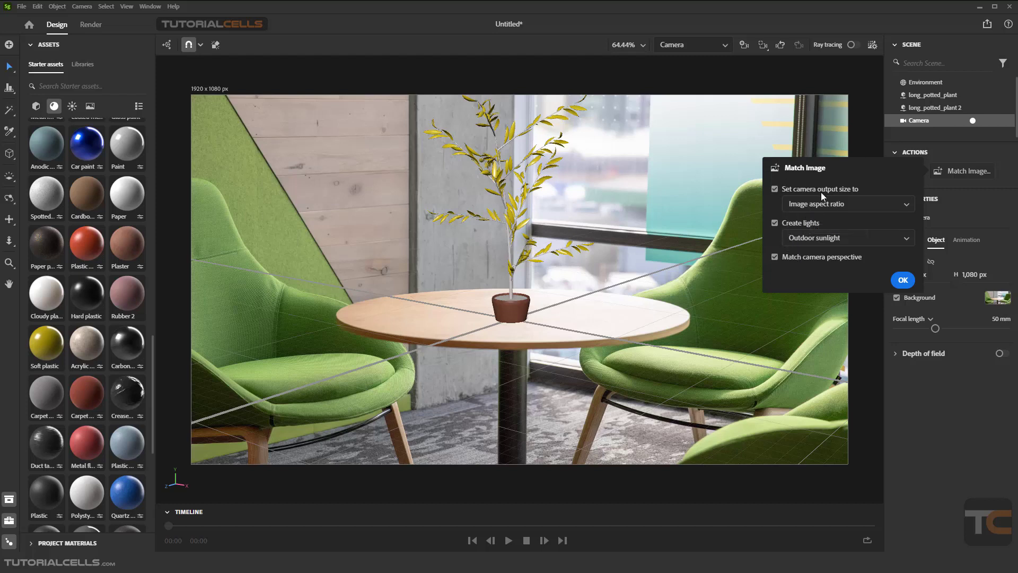
{"action": "left_click", "coordinate": [774, 190]}
Browse the light assets in the starter asset library
{"action": "left_click", "coordinate": [72, 106]}
{"action": "left_click", "coordinate": [72, 106]}
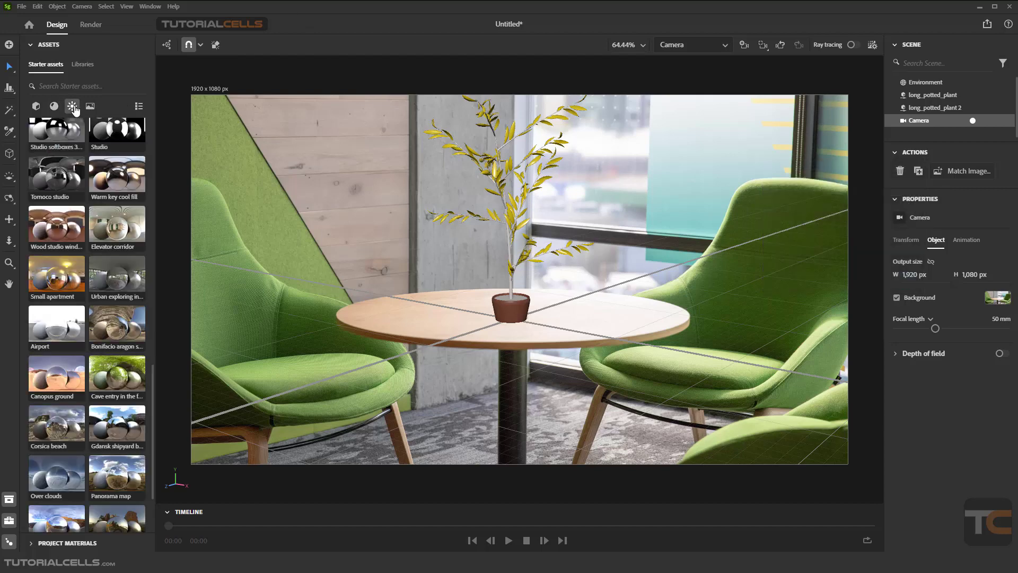
{"action": "scroll", "coordinate": [63, 267], "scroll_direction": "up", "scroll_amount": 8}
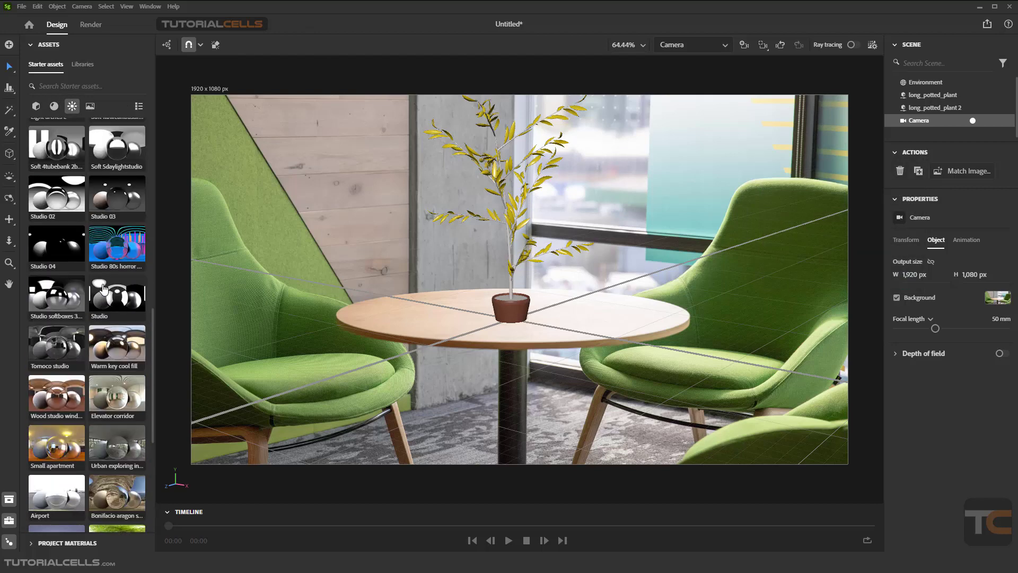
{"action": "scroll", "coordinate": [103, 293], "scroll_direction": "up", "scroll_amount": 5}
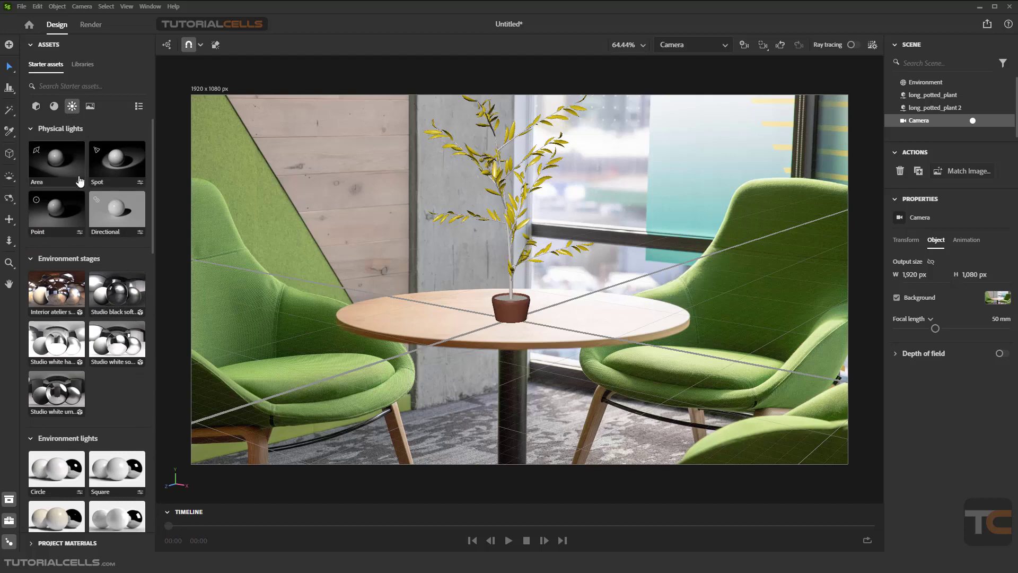
{"action": "scroll", "coordinate": [84, 236], "scroll_direction": "down", "scroll_amount": 5}
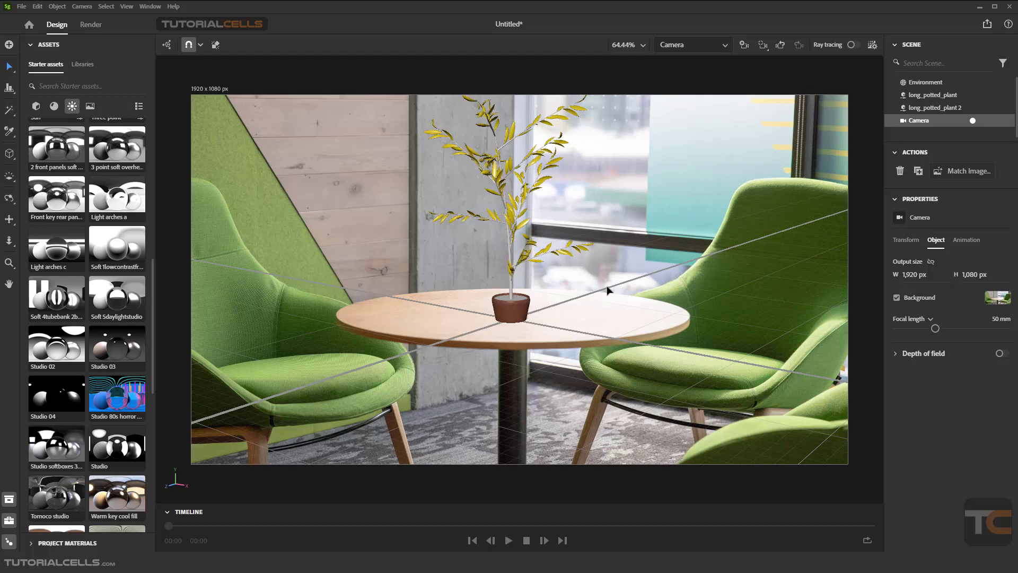
Match the camera to the background image using Image aspect ratio output, Multiple lights and matched camera perspective
{"action": "left_click", "coordinate": [953, 172]}
{"action": "left_click", "coordinate": [822, 239]}
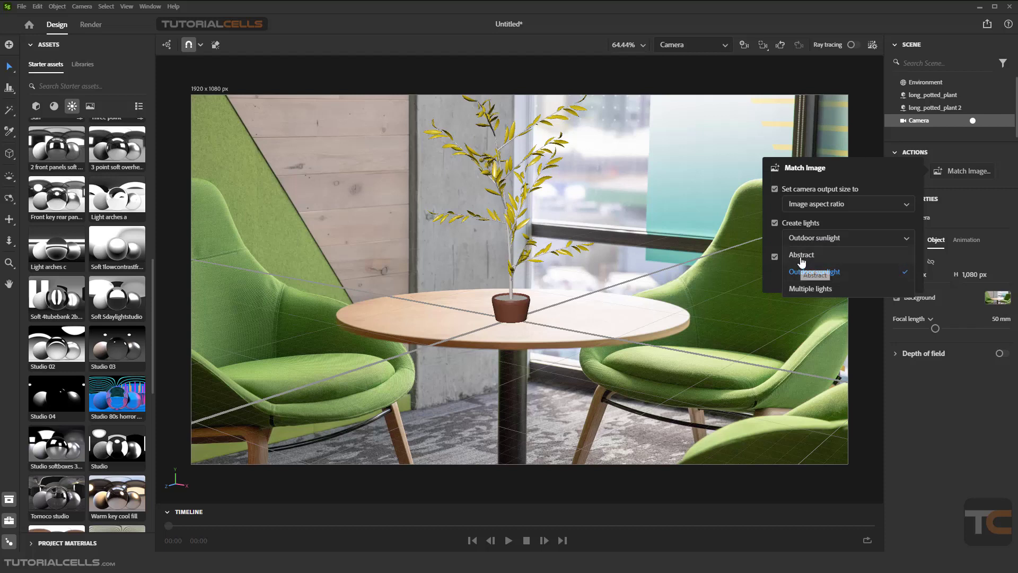
{"action": "left_click", "coordinate": [801, 259]}
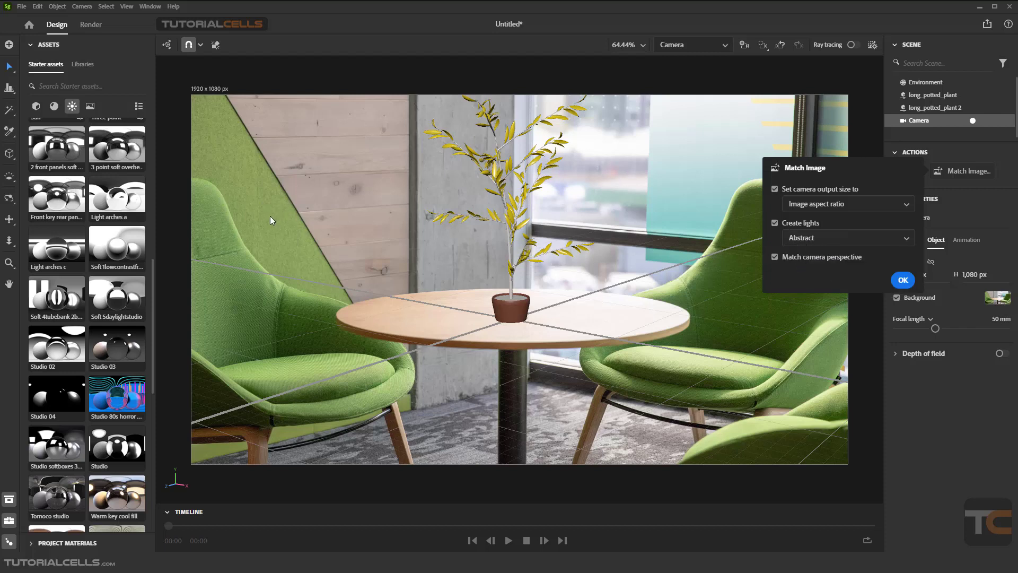
{"action": "left_click", "coordinate": [815, 243]}
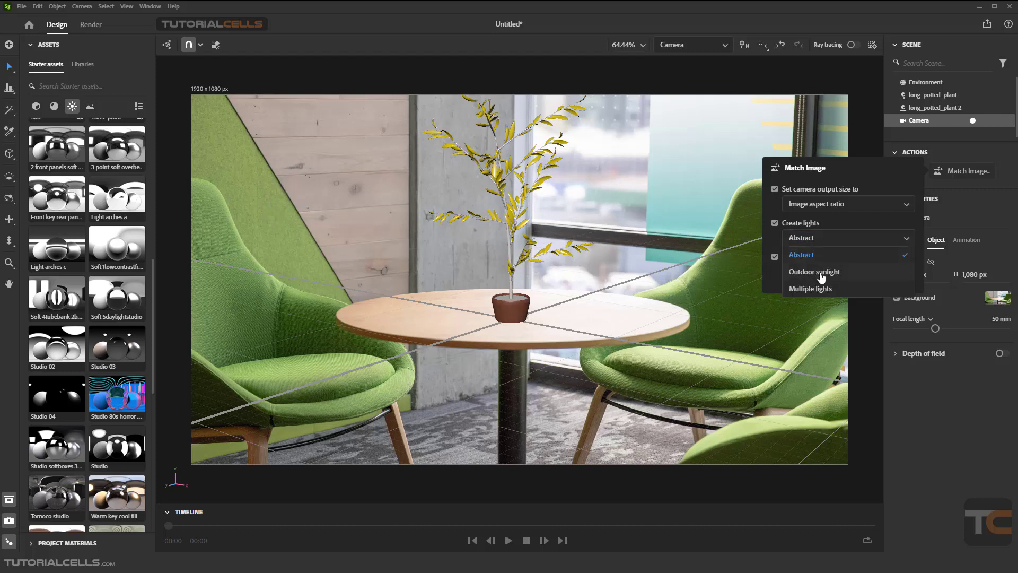
{"action": "left_click", "coordinate": [821, 274]}
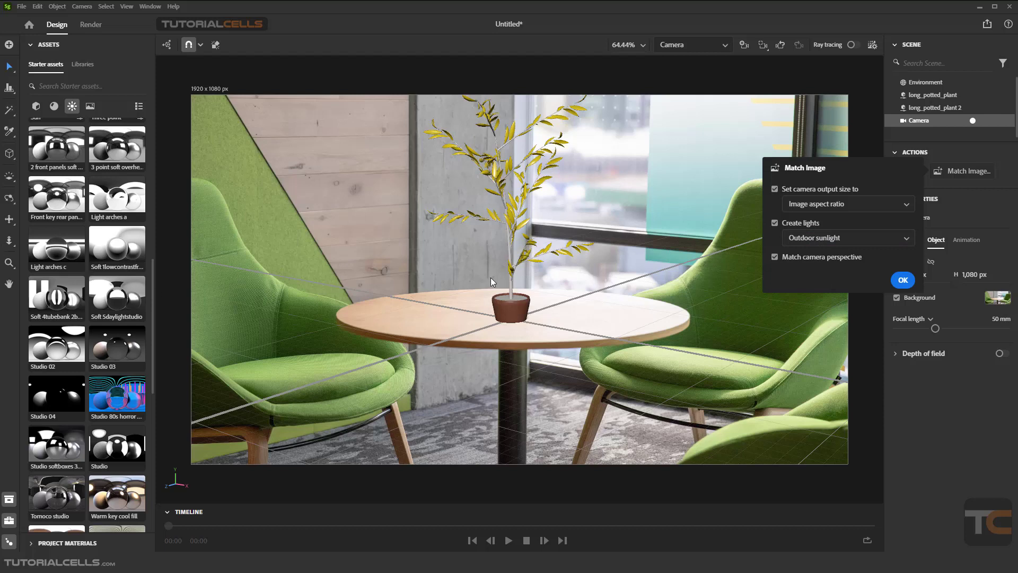
{"action": "left_click", "coordinate": [806, 241]}
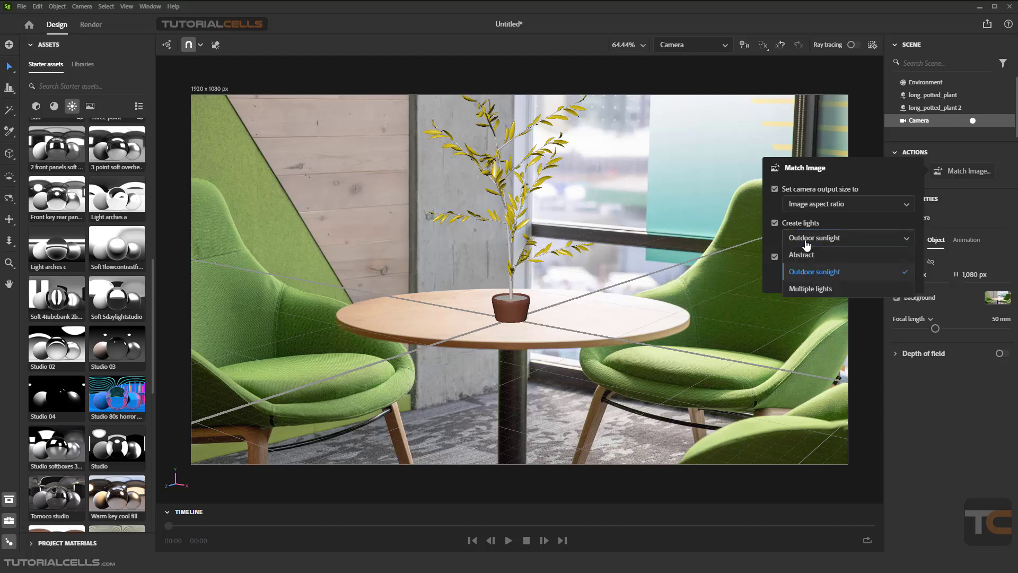
{"action": "left_click", "coordinate": [806, 291]}
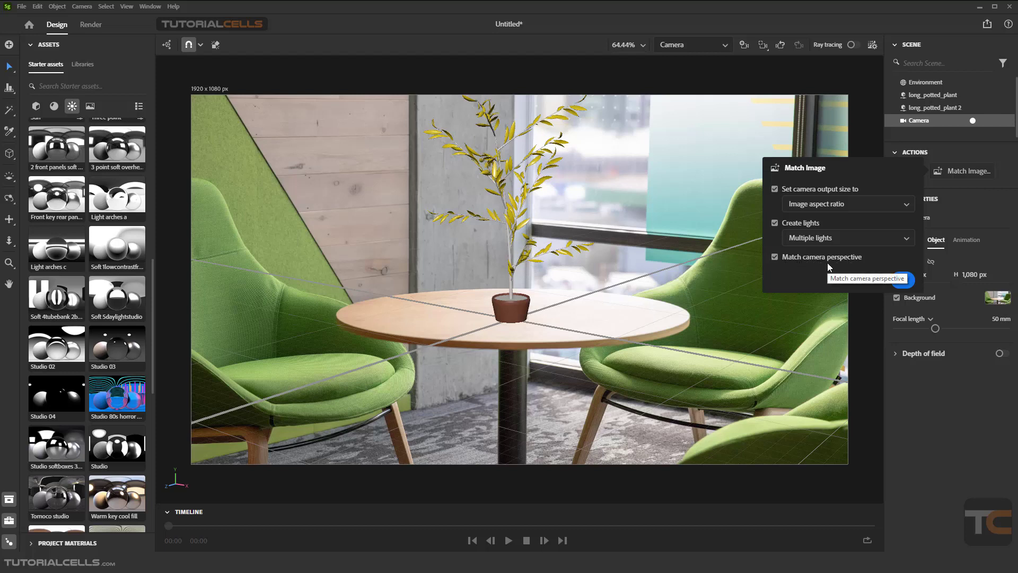
{"action": "left_click_drag", "start_coordinate": [569, 319], "coordinate": [578, 329]}
{"action": "left_click", "coordinate": [961, 171]}
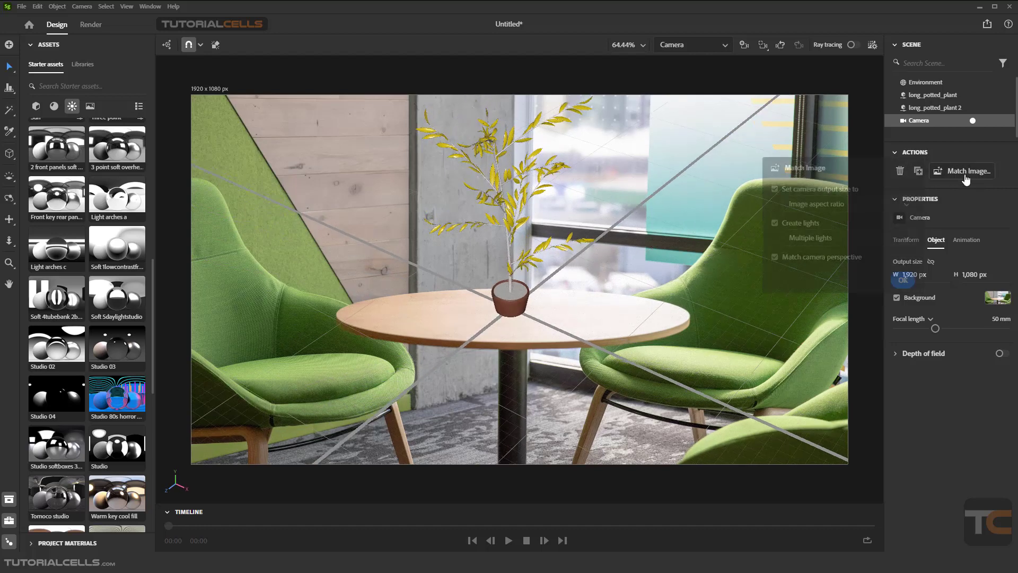
{"action": "left_click", "coordinate": [902, 289]}
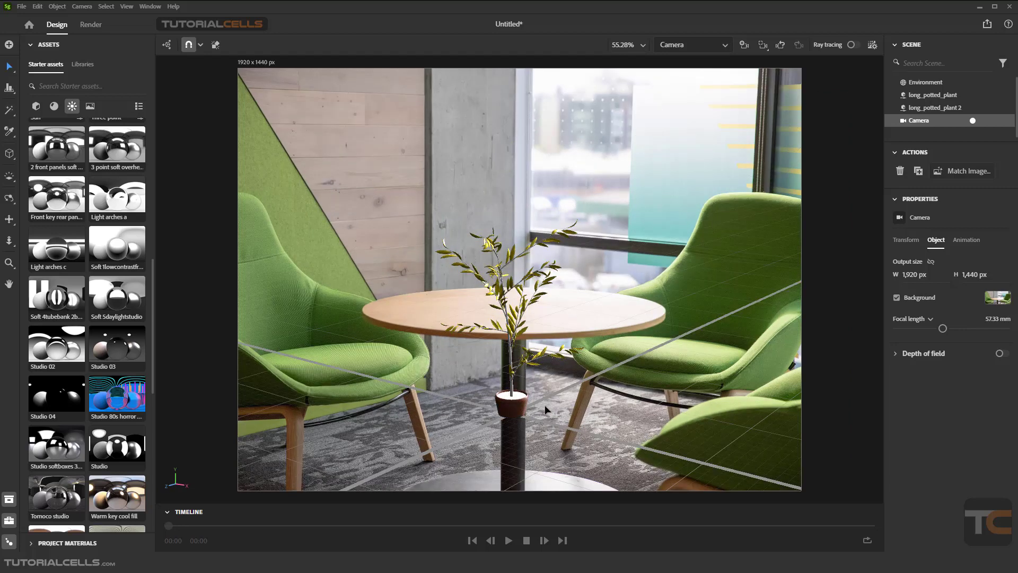
Move the potted plant up onto the tabletop
{"action": "right_click_drag", "start_coordinate": [545, 406], "coordinate": [545, 401]}
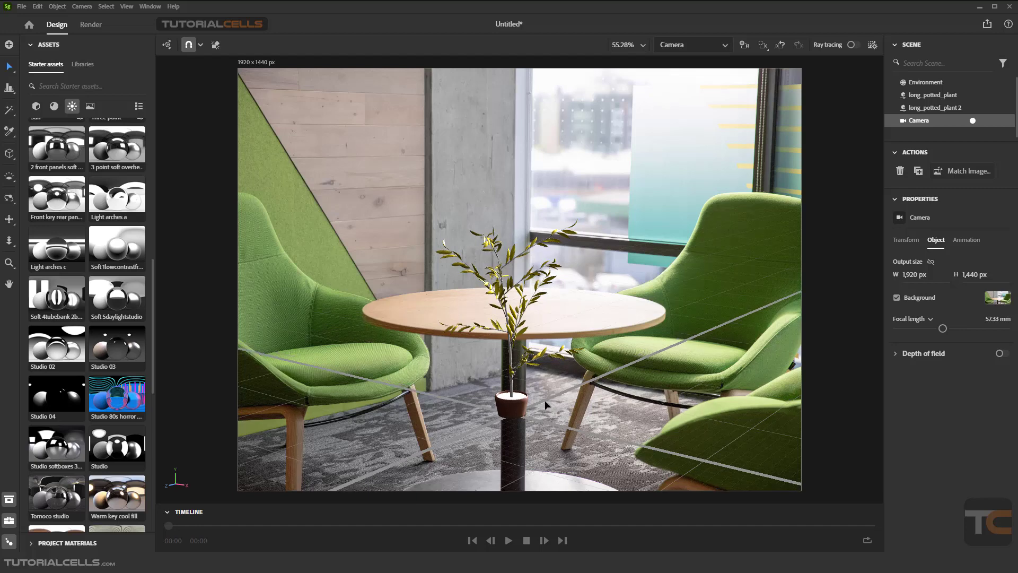
{"action": "middle_click_drag", "start_coordinate": [545, 400], "coordinate": [552, 261]}
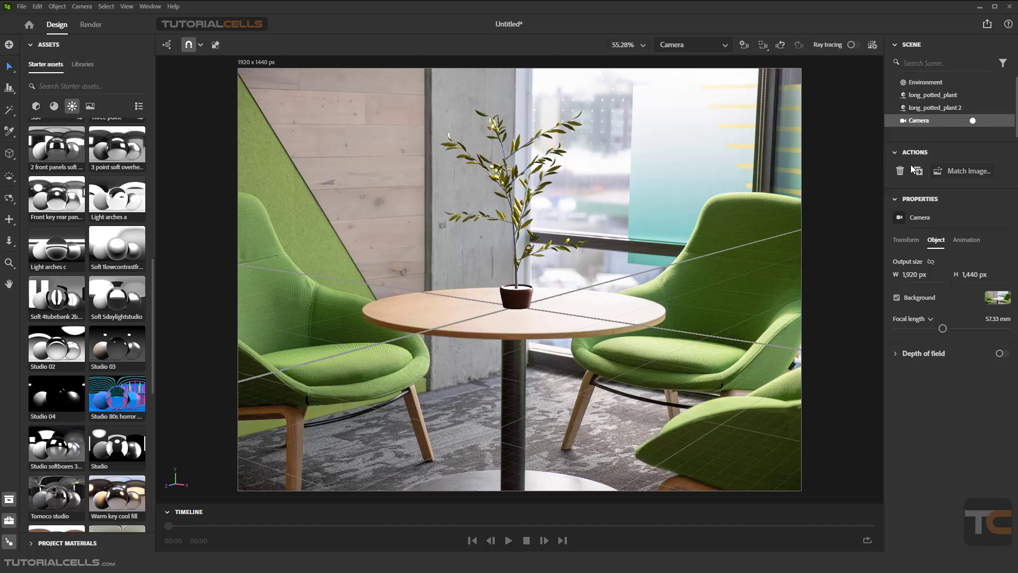
Inspect the environment's image lights, previewing them with ray tracing turned on and off
{"action": "left_click", "coordinate": [927, 83]}
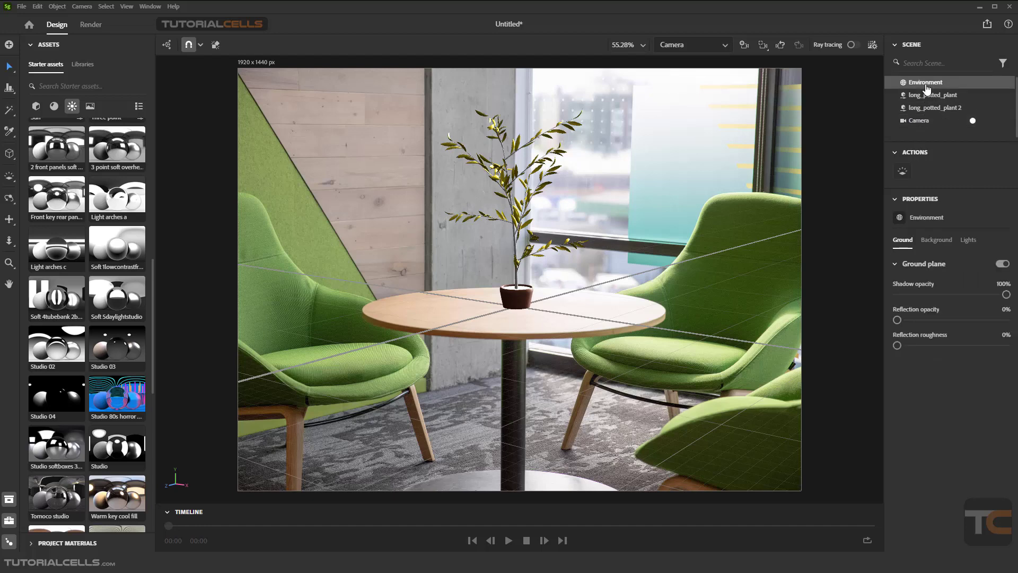
{"action": "left_click", "coordinate": [968, 240]}
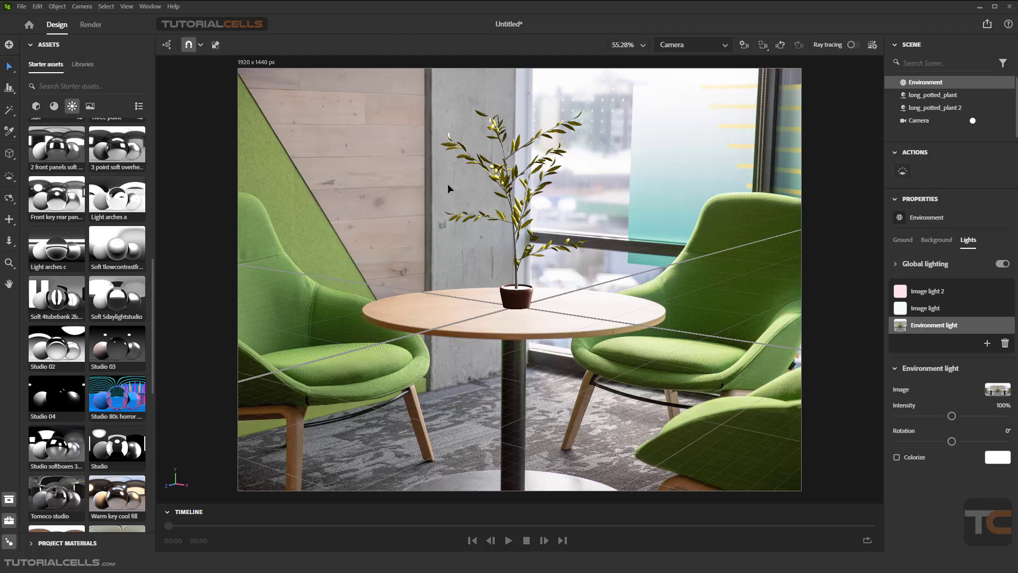
{"action": "left_click", "coordinate": [925, 308]}
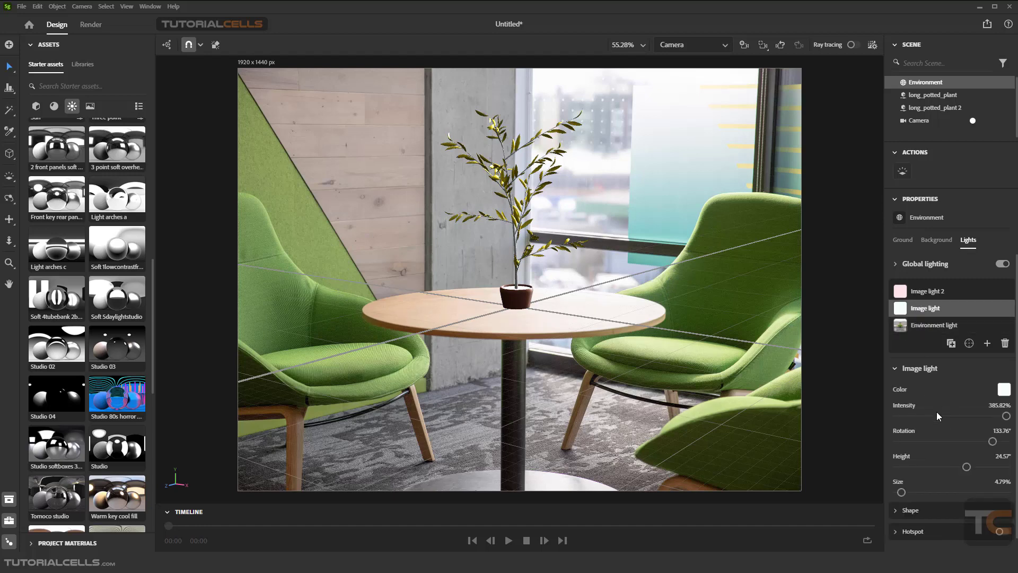
{"action": "scroll", "coordinate": [937, 414], "scroll_direction": "down", "scroll_amount": 2}
{"action": "scroll", "coordinate": [936, 414], "scroll_direction": "up", "scroll_amount": 1}
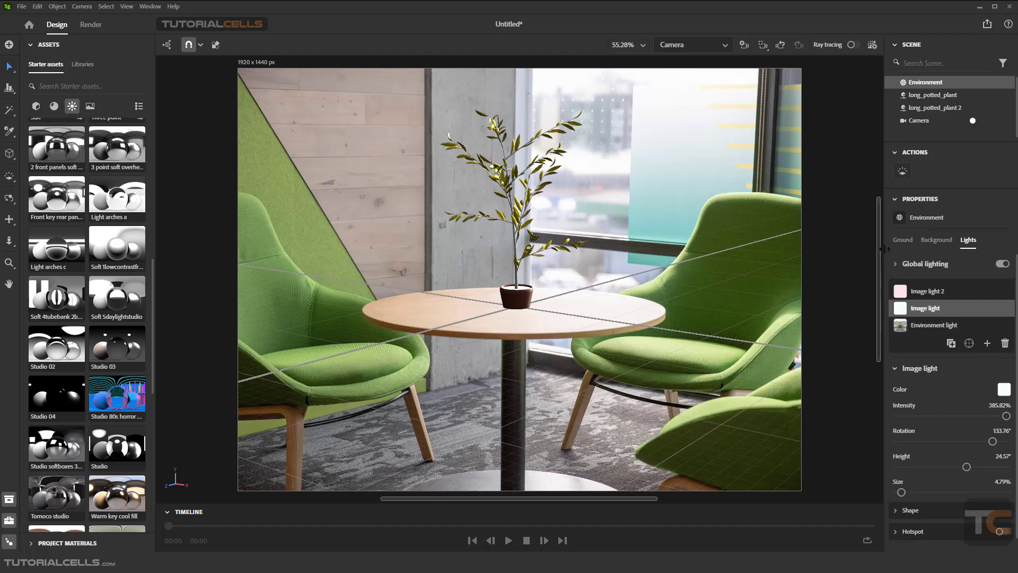
{"action": "left_click", "coordinate": [930, 297]}
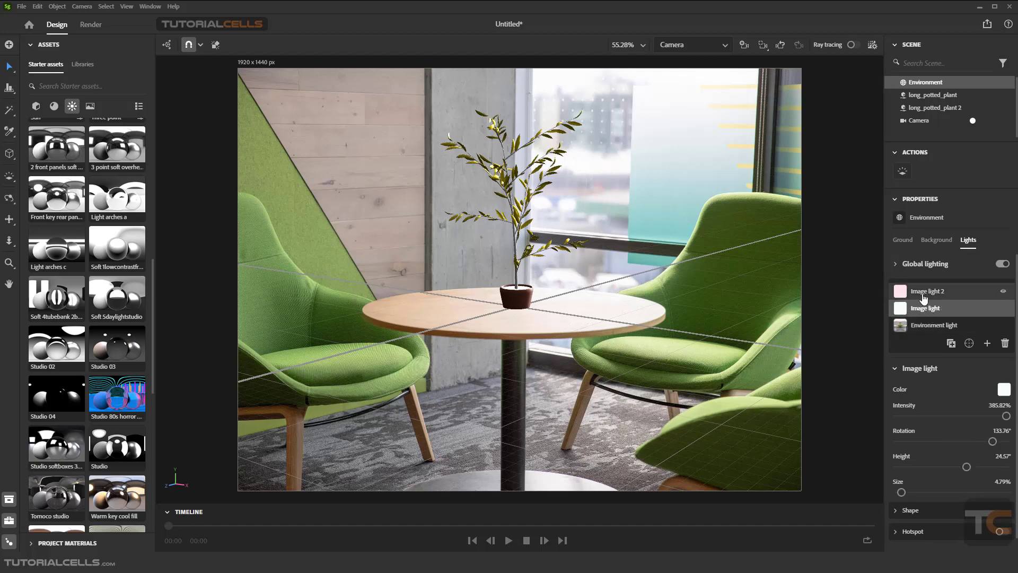
{"action": "left_click", "coordinate": [923, 313]}
{"action": "left_click", "coordinate": [923, 293]}
{"action": "left_click", "coordinate": [920, 309]}
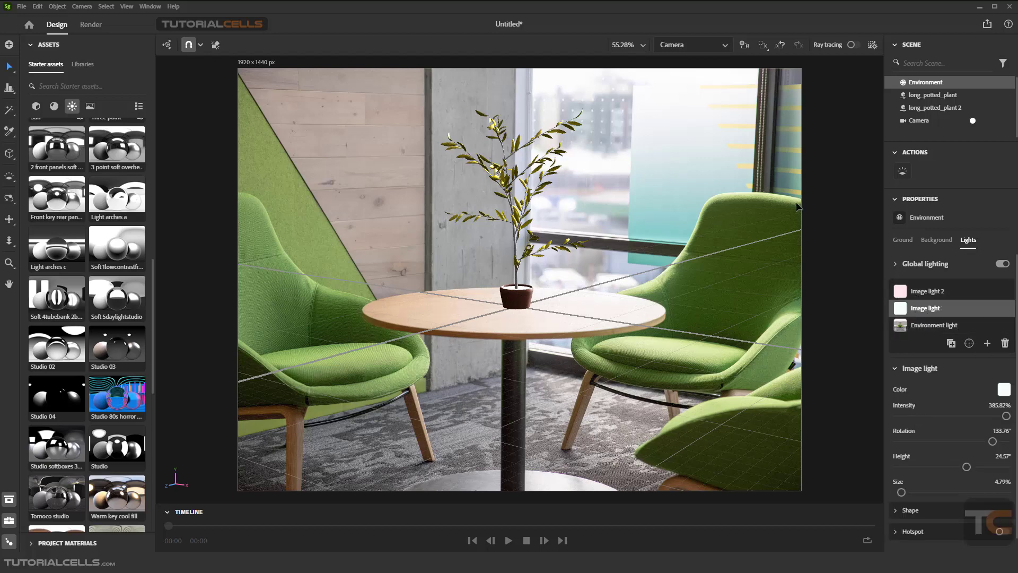
{"action": "left_click", "coordinate": [854, 47]}
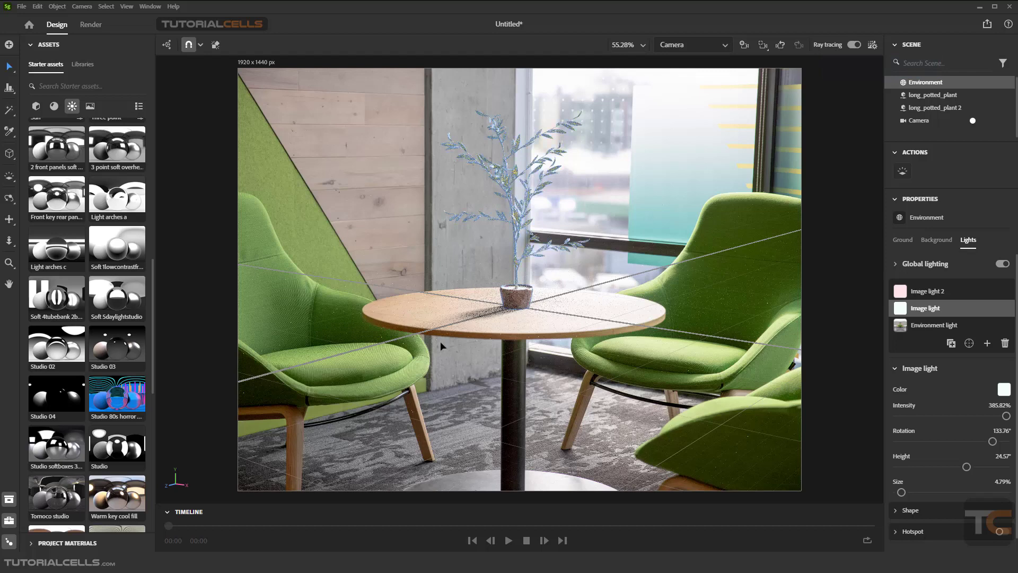
{"action": "left_click", "coordinate": [928, 296]}
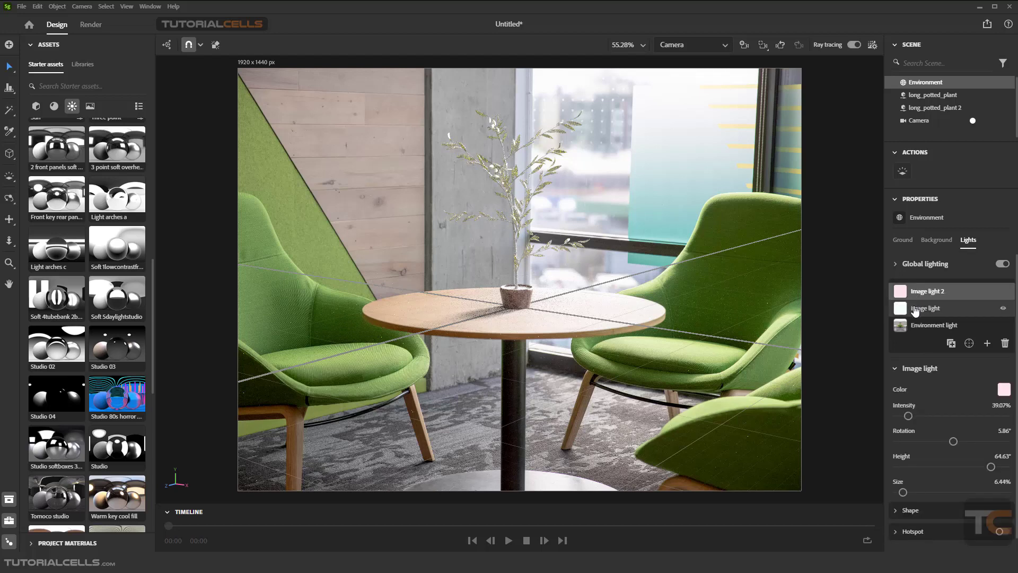
{"action": "left_click", "coordinate": [920, 309]}
{"action": "left_click", "coordinate": [852, 46]}
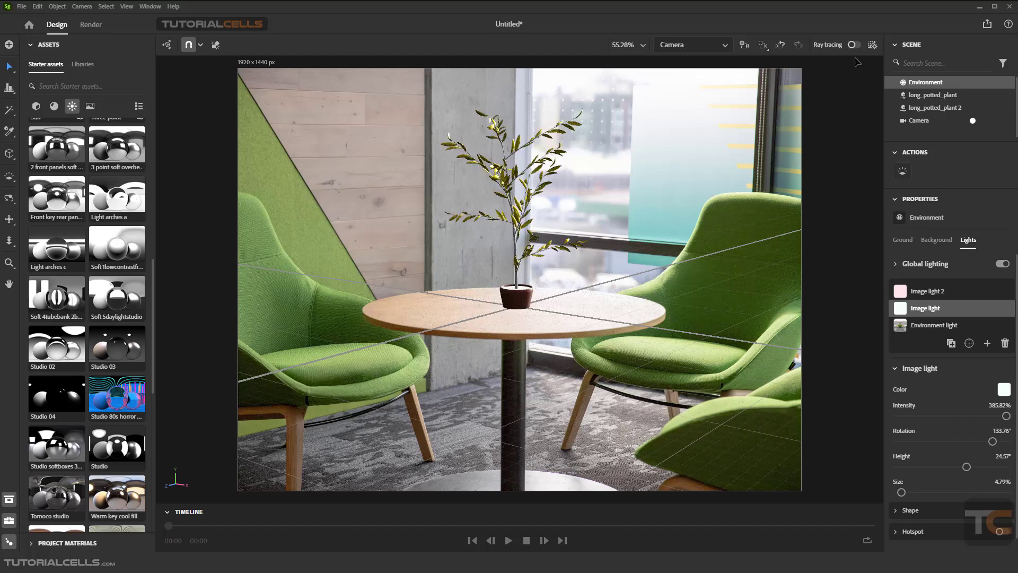
Delete both image lights from the environment's lights list
{"action": "left_click", "coordinate": [1006, 344]}
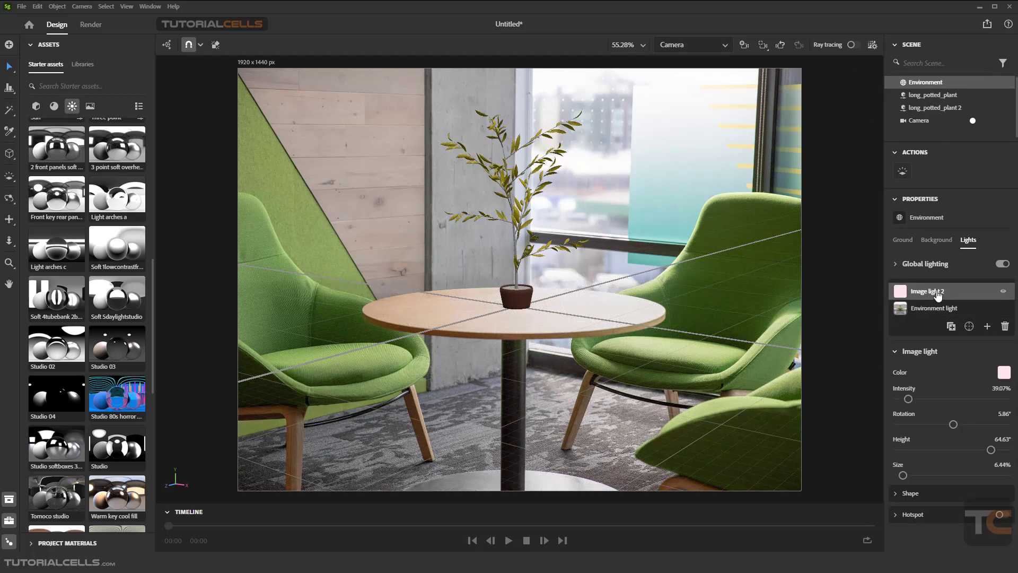
{"action": "left_click", "coordinate": [1005, 328]}
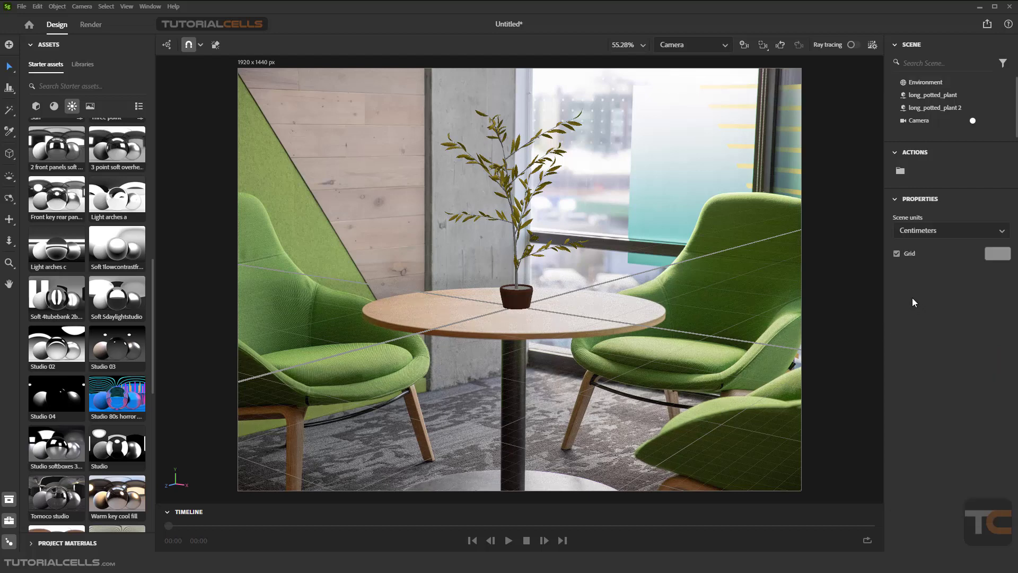
{"action": "left_click", "coordinate": [921, 83]}
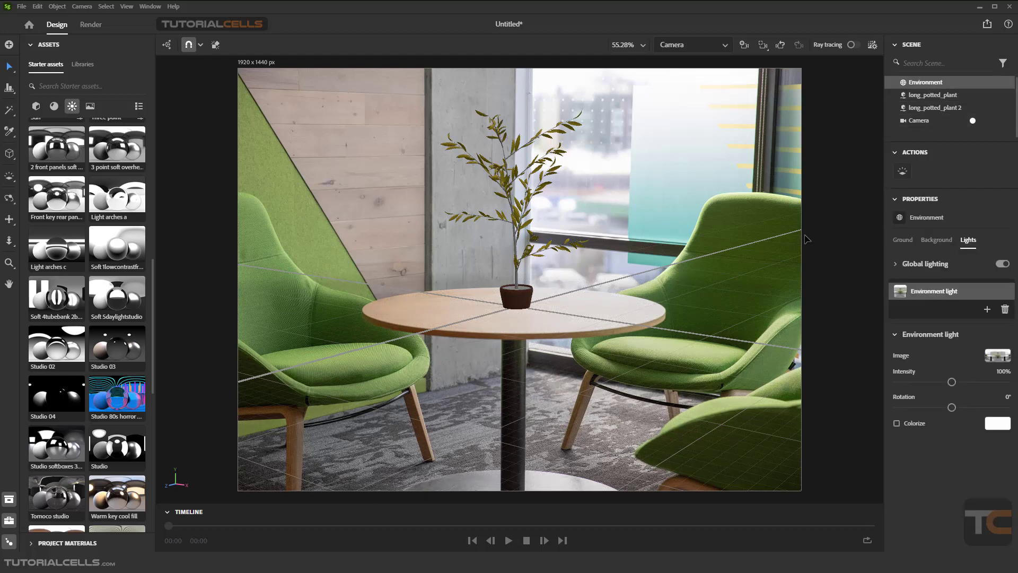
Re-run Match Image on the camera to create Abstract lights, without setting output size or matching perspective
{"action": "left_click", "coordinate": [910, 122]}
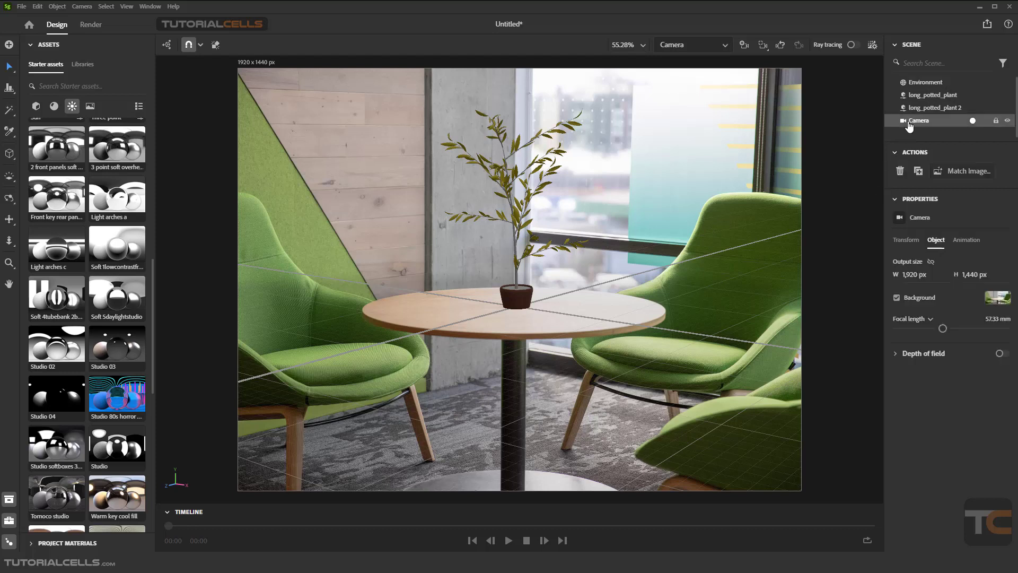
{"action": "left_click", "coordinate": [957, 170]}
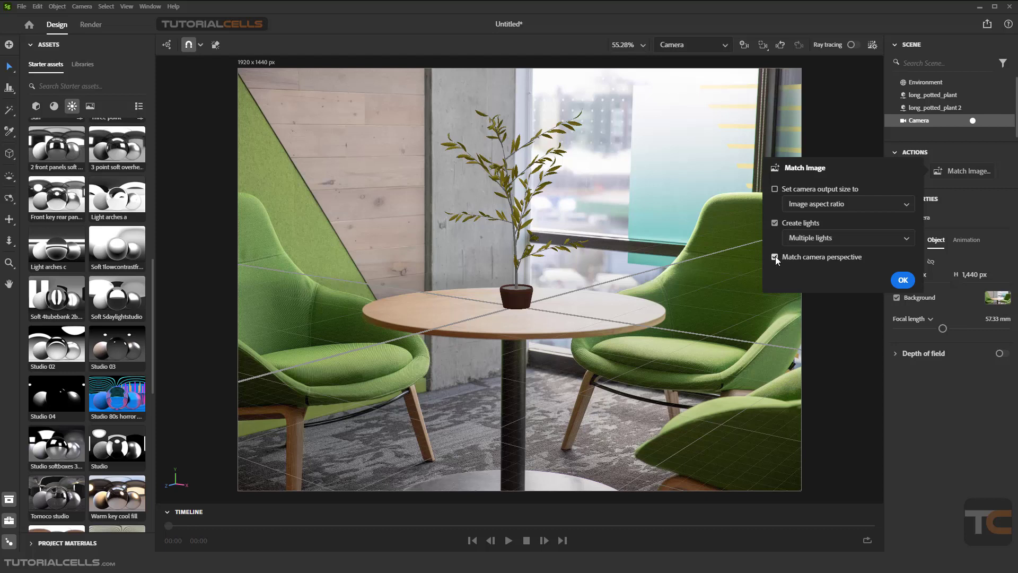
{"action": "left_click", "coordinate": [823, 239]}
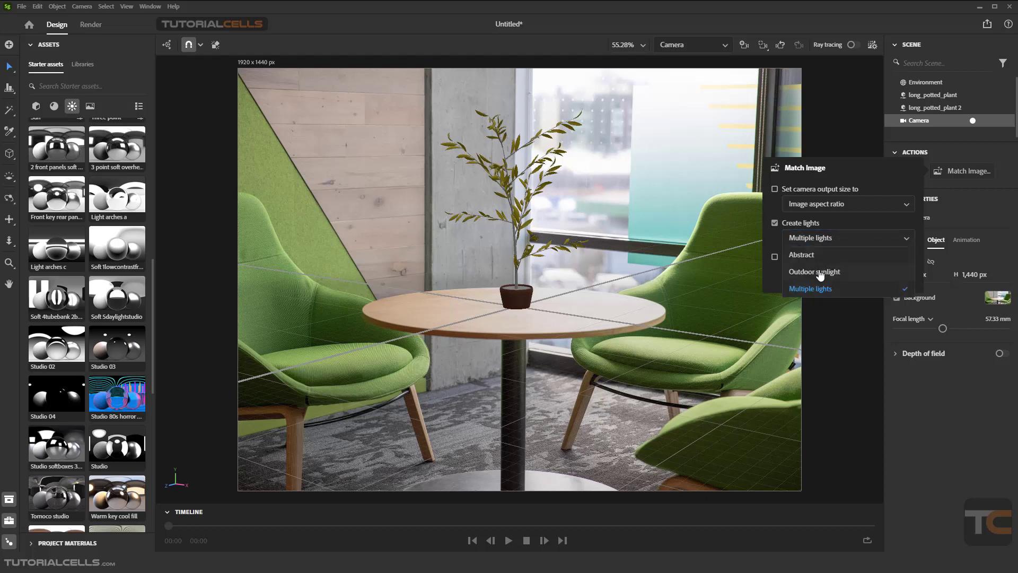
{"action": "left_click", "coordinate": [809, 257]}
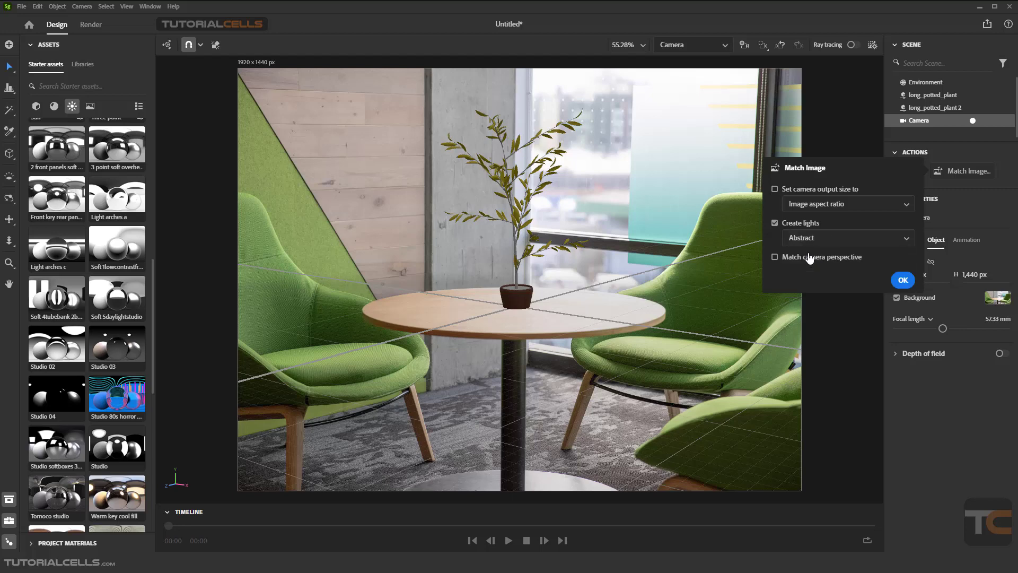
{"action": "left_click", "coordinate": [901, 281]}
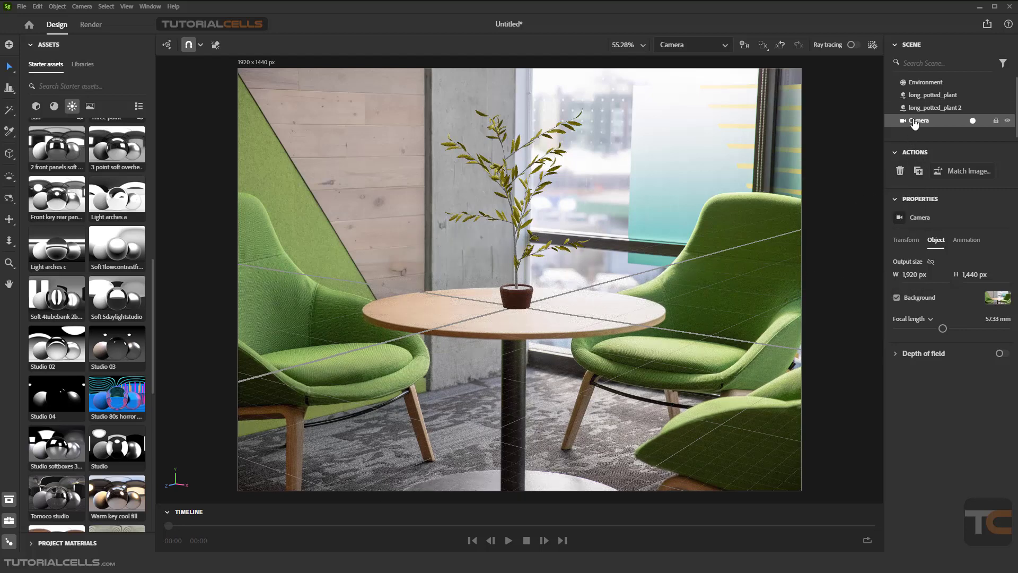
Inspect the Abstract lights created in the environment, previewing them with ray tracing turned on and off
{"action": "left_click", "coordinate": [917, 83]}
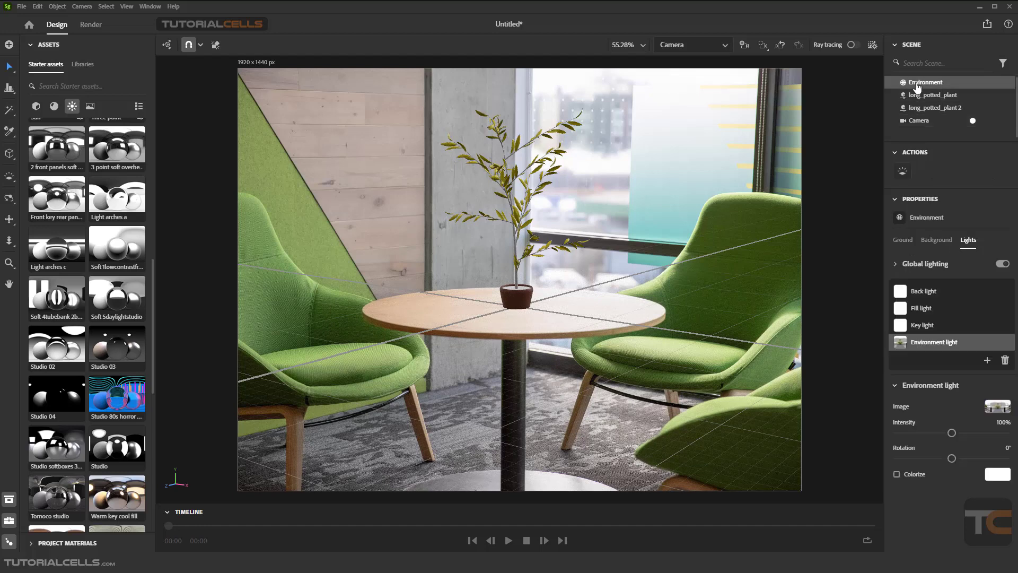
{"action": "left_click", "coordinate": [922, 326]}
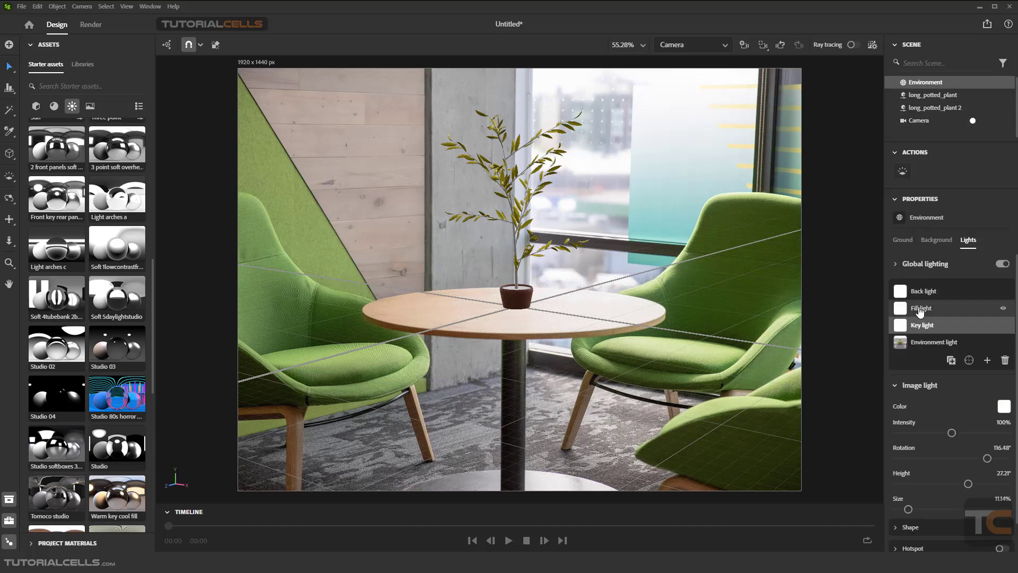
{"action": "left_click", "coordinate": [920, 293]}
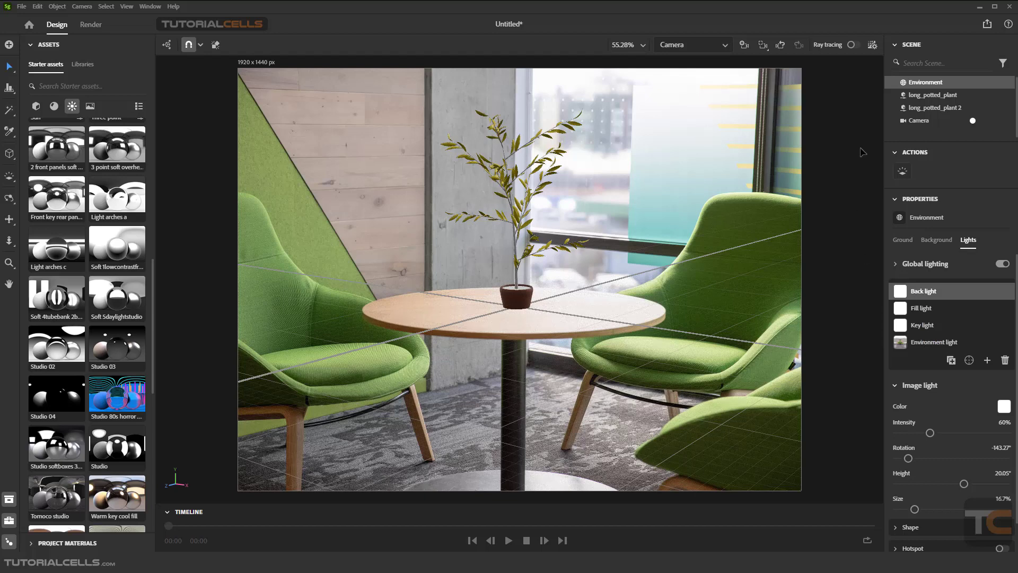
{"action": "left_click", "coordinate": [846, 45]}
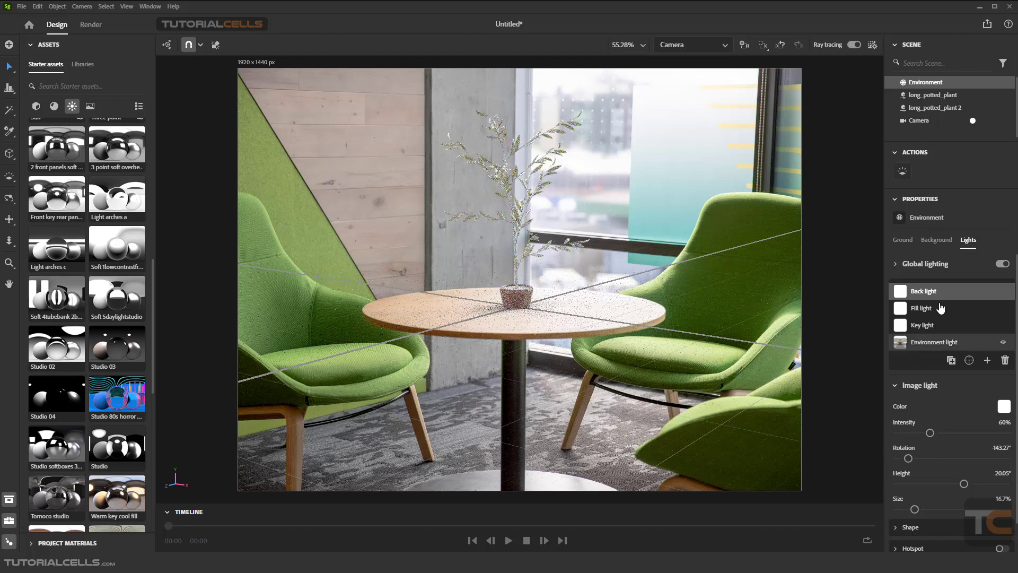
{"action": "left_click", "coordinate": [853, 44]}
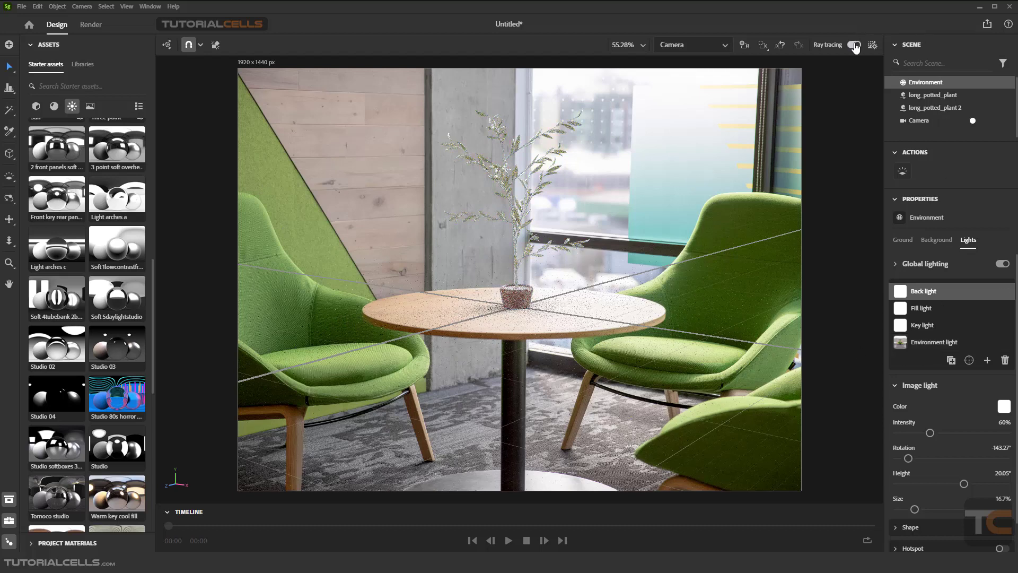
Delete the key, fill and back lights from the environment's lights list
{"action": "left_click", "coordinate": [922, 325]}
{"action": "left_click", "coordinate": [1005, 360]}
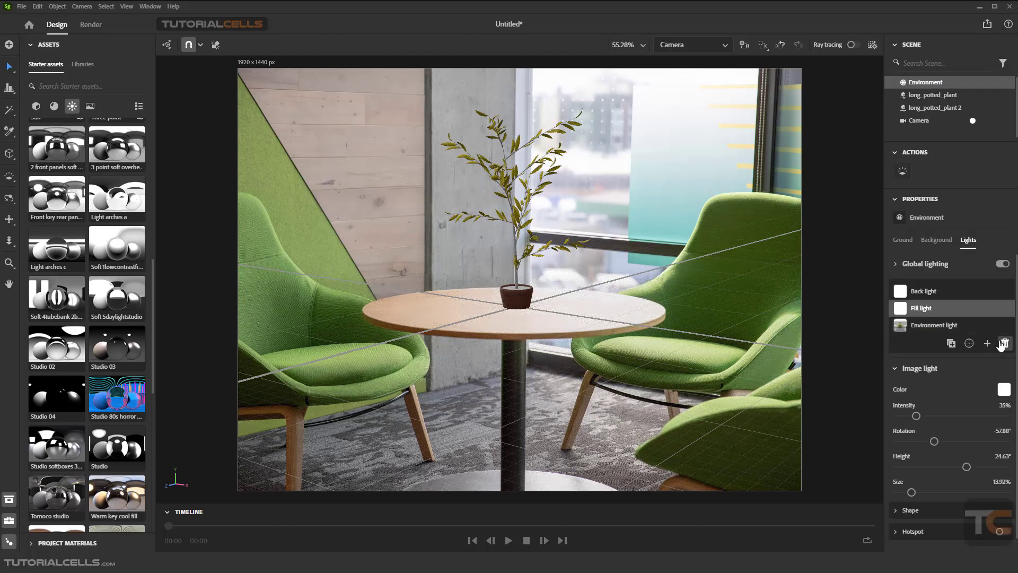
{"action": "left_click", "coordinate": [1005, 343]}
{"action": "left_click", "coordinate": [1004, 326]}
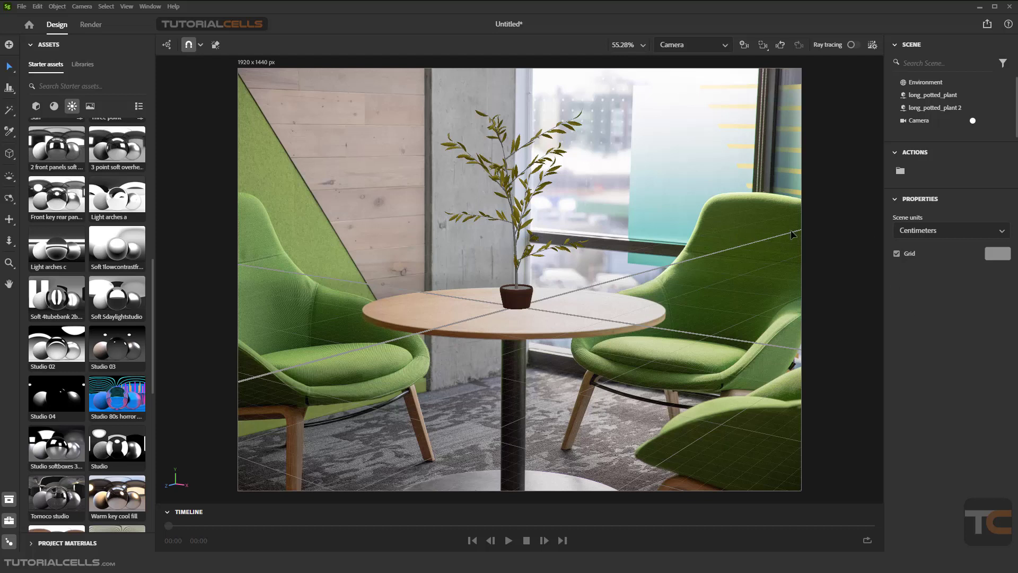
Re-run Match Image on the camera to create Outdoor sunlight lights, without setting output size or matching perspective
{"action": "left_click", "coordinate": [918, 121]}
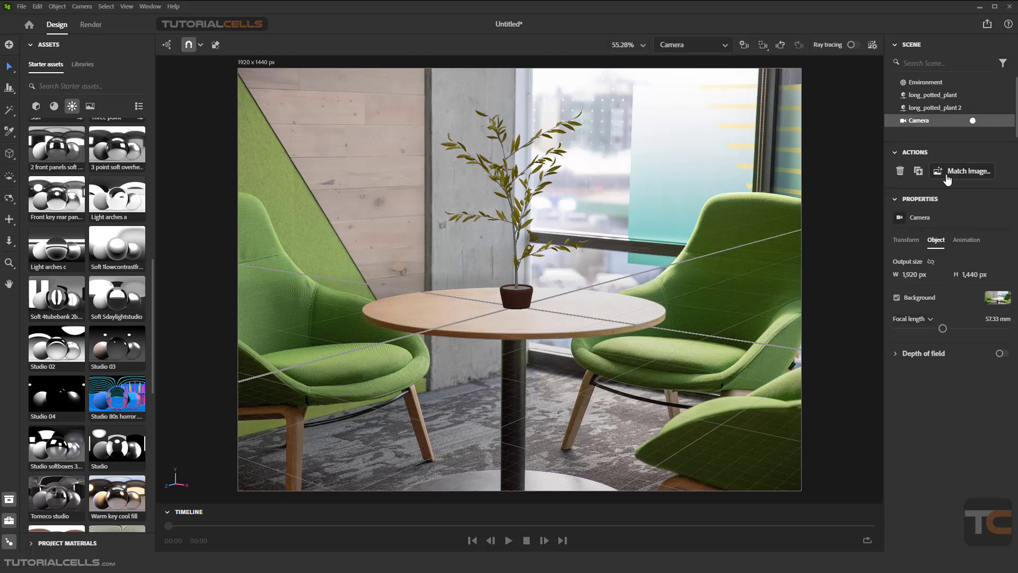
{"action": "left_click", "coordinate": [961, 171]}
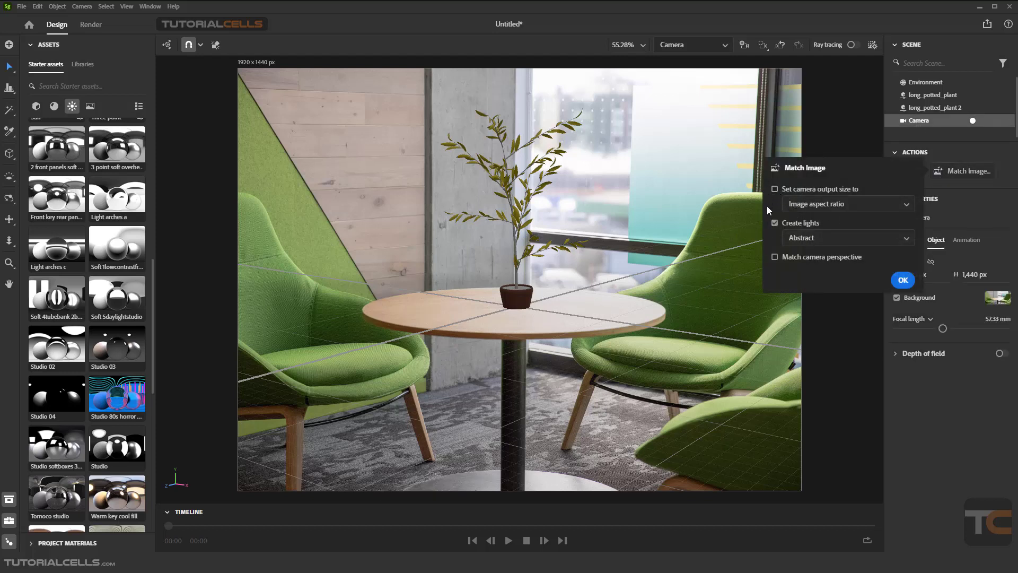
{"action": "left_click", "coordinate": [836, 239]}
{"action": "left_click", "coordinate": [822, 273]}
{"action": "left_click", "coordinate": [903, 280]}
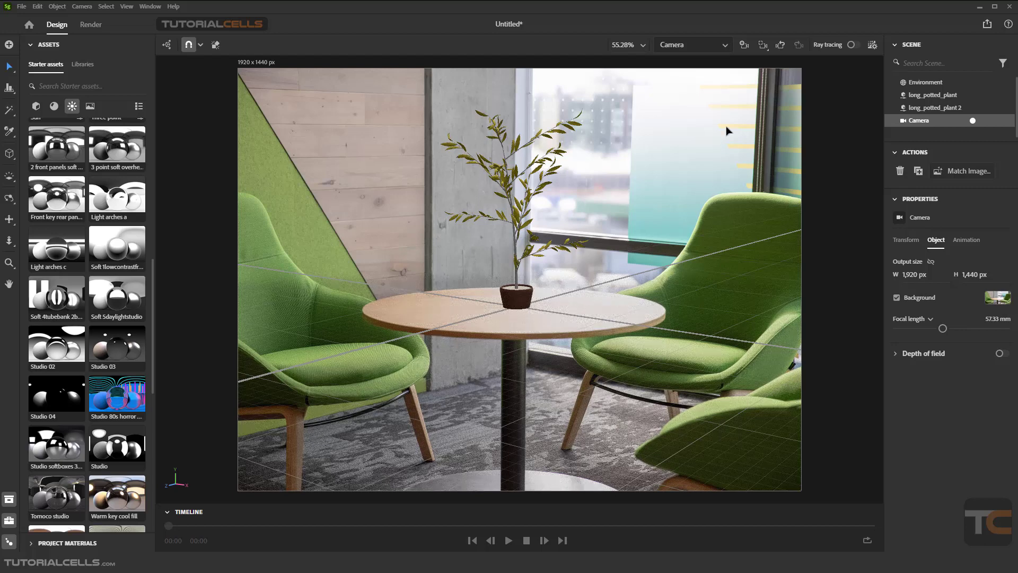
Inspect the Sun light with ray tracing on and off, and review the render settings
{"action": "left_click", "coordinate": [920, 83]}
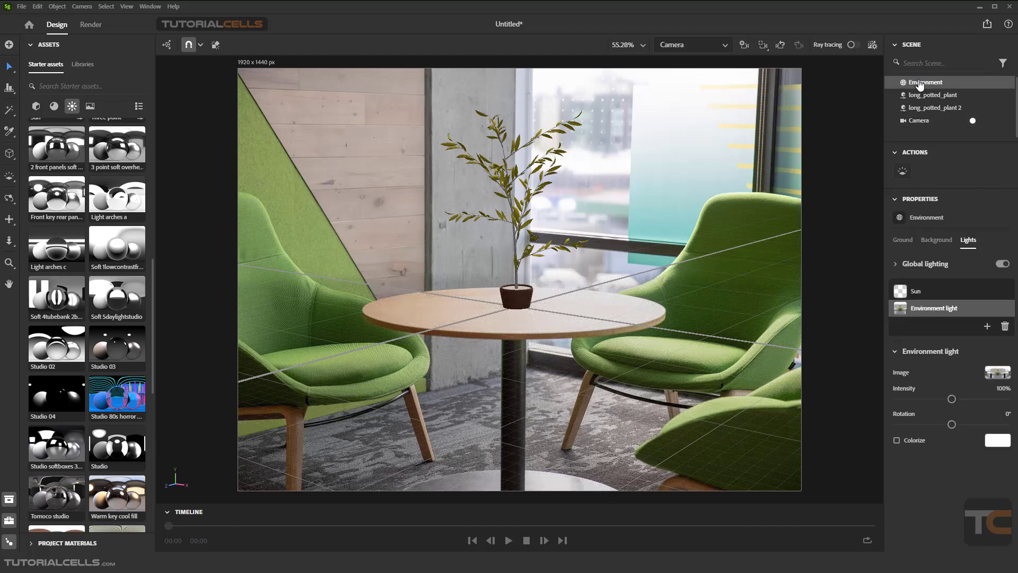
{"action": "left_click", "coordinate": [917, 293]}
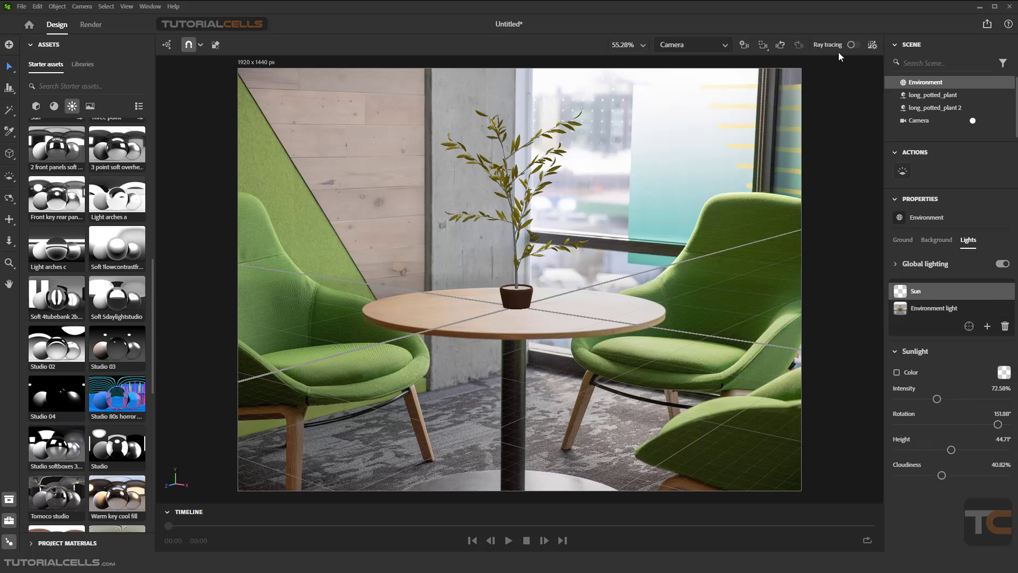
{"action": "left_click", "coordinate": [853, 45]}
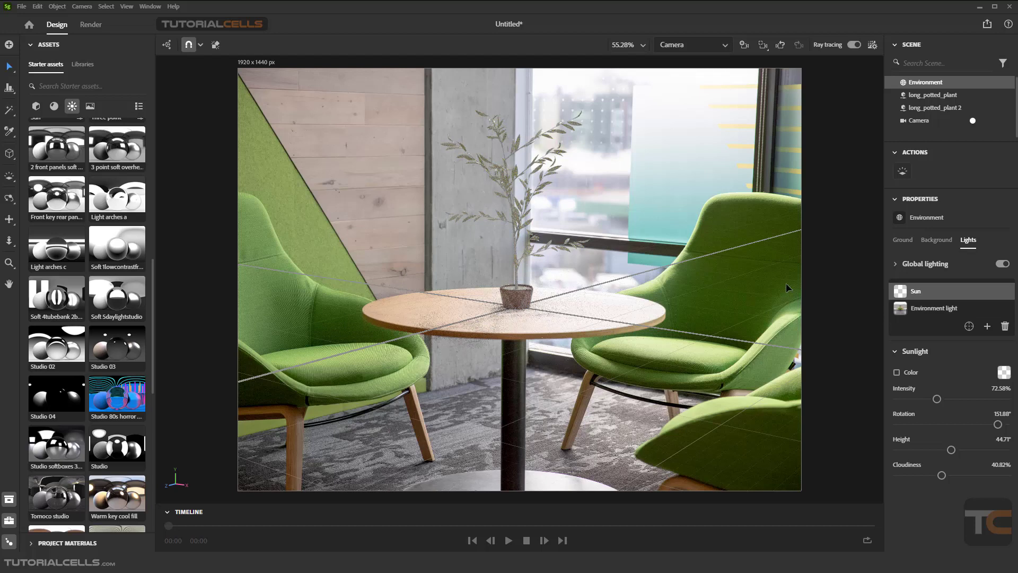
{"action": "left_click", "coordinate": [854, 46]}
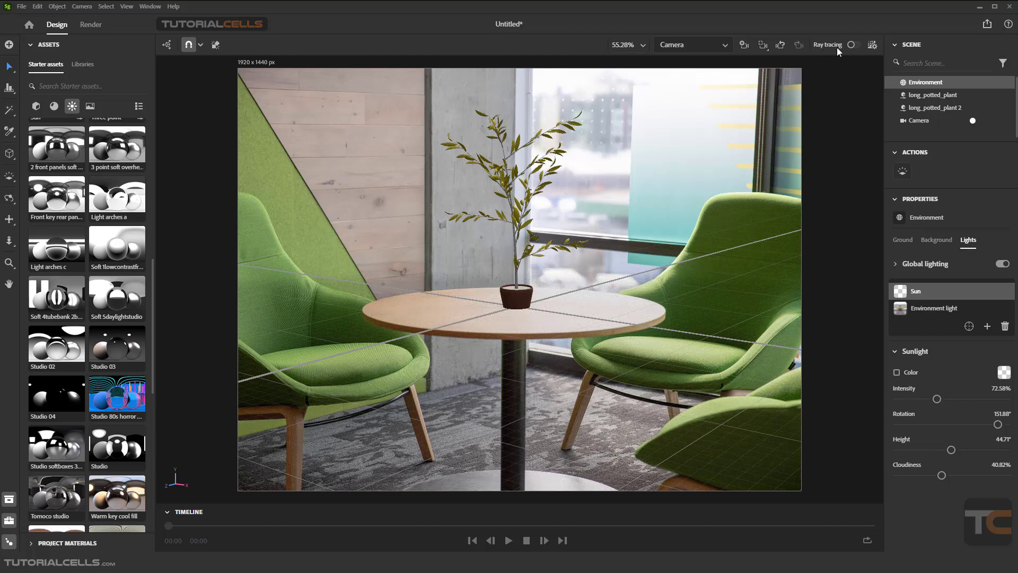
{"action": "left_click", "coordinate": [90, 26]}
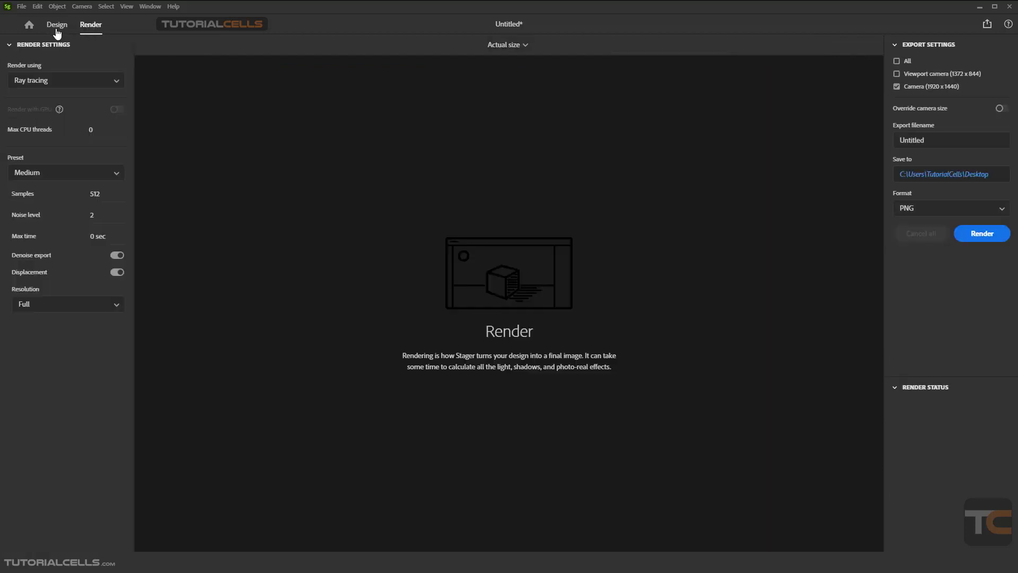
{"action": "left_click", "coordinate": [56, 25]}
Run Match Image on the camera again, setting the output size to the image aspect ratio with Outdoor sunlight
{"action": "left_click", "coordinate": [253, 67]}
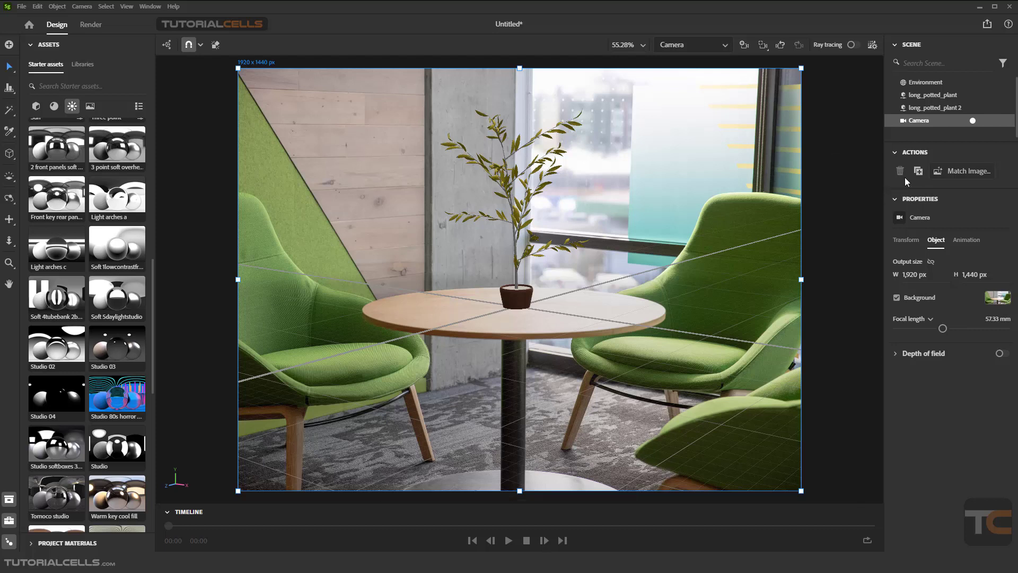
{"action": "left_click", "coordinate": [967, 171]}
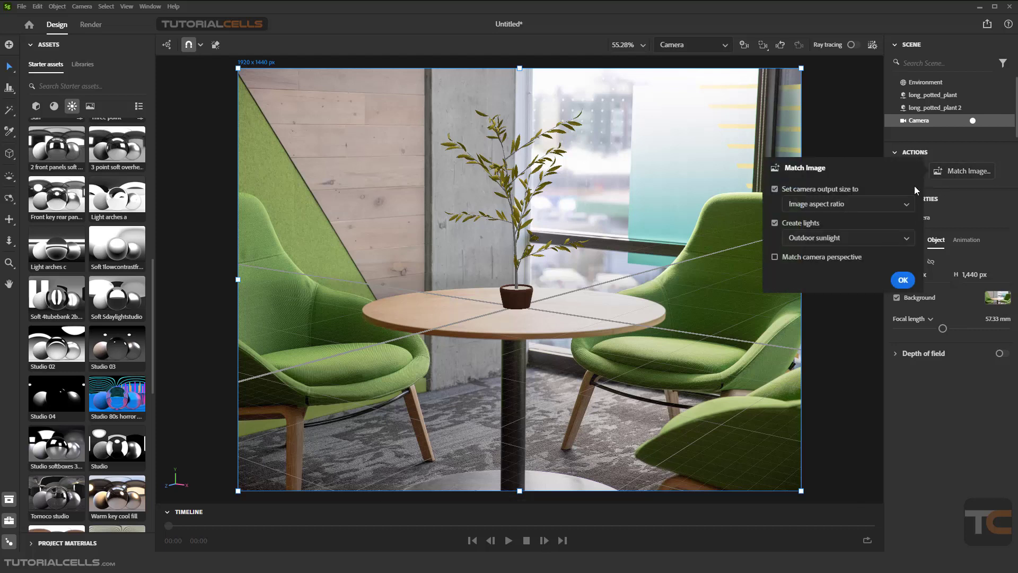
{"action": "left_click", "coordinate": [823, 206]}
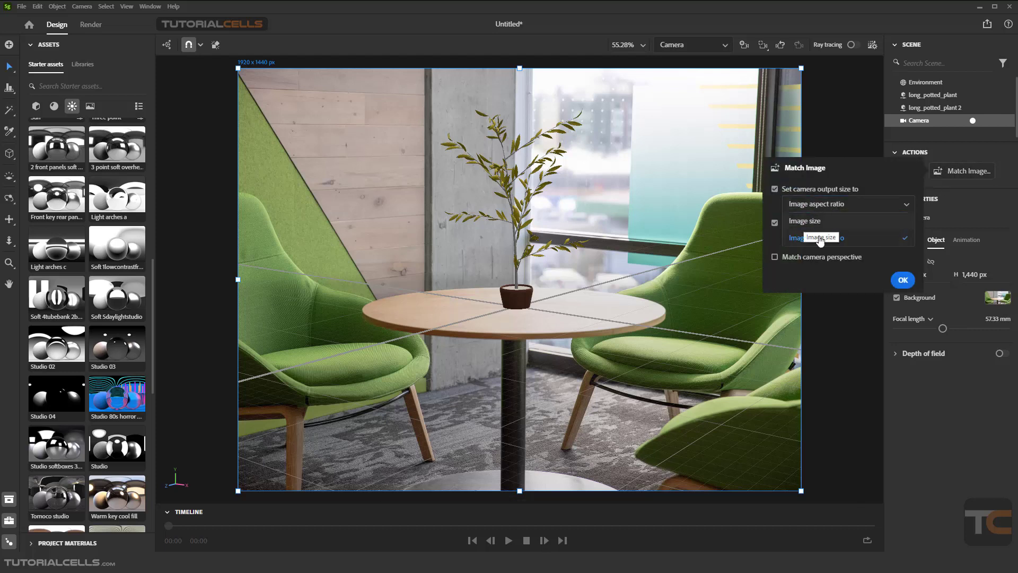
{"action": "left_click", "coordinate": [903, 280]}
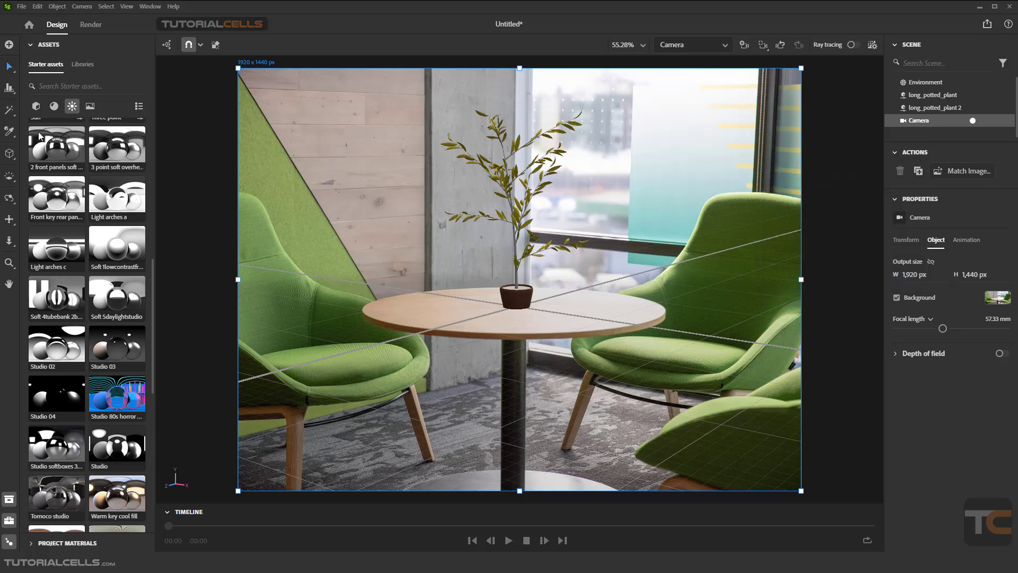
Start a new blank scene document
{"action": "left_click", "coordinate": [21, 7]}
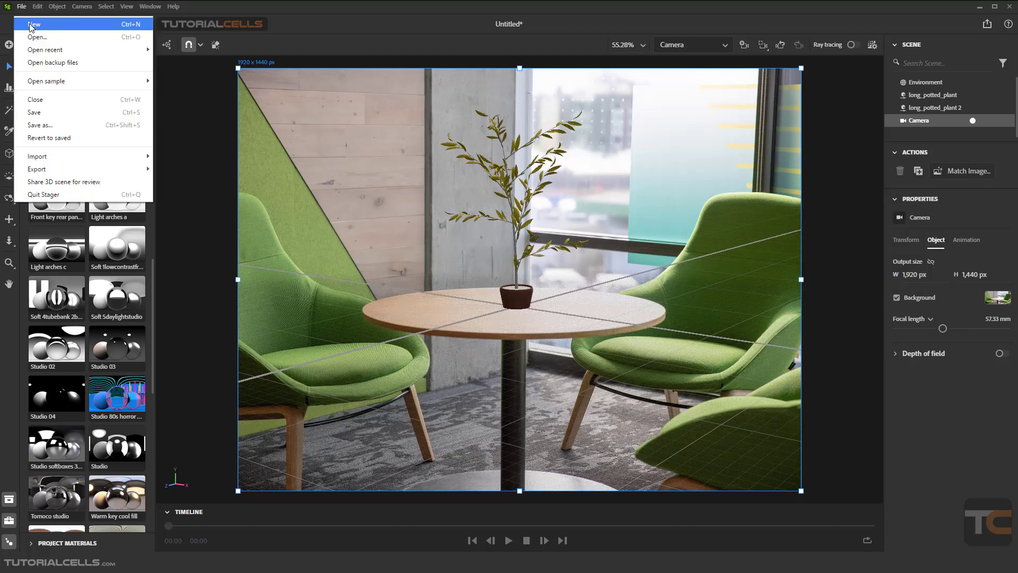
{"action": "left_click", "coordinate": [32, 27]}
{"action": "left_click", "coordinate": [450, 276]}
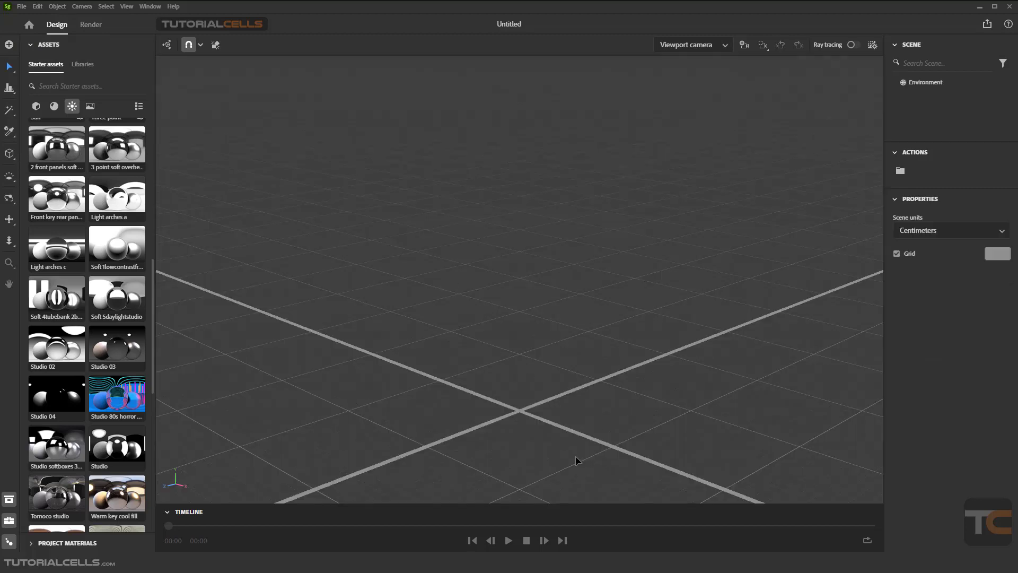
{"action": "middle_click_drag", "start_coordinate": [554, 422], "coordinate": [544, 329]}
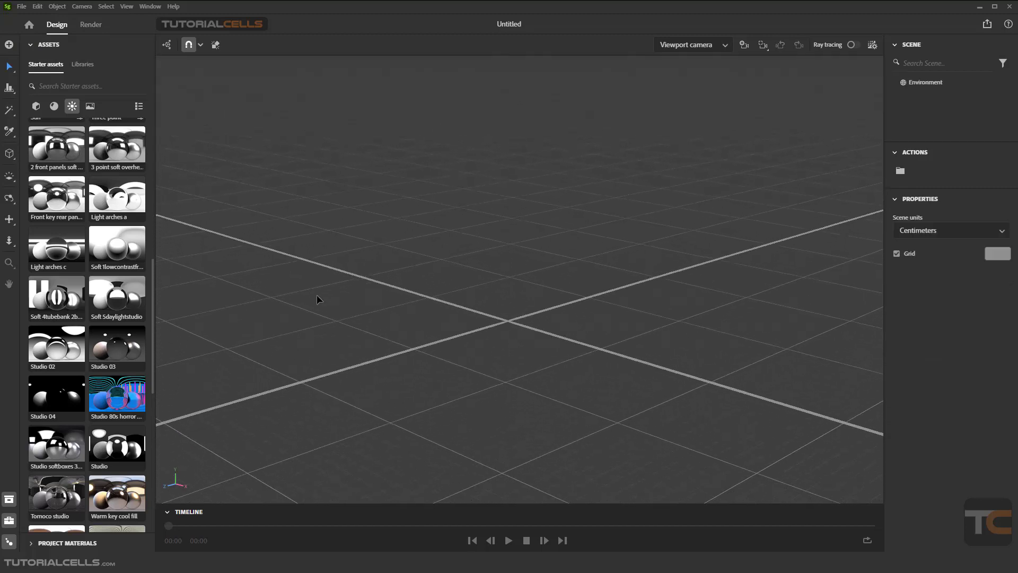
Add the four-legged armchair model to the scene and position it near the origin
{"action": "left_click", "coordinate": [36, 106]}
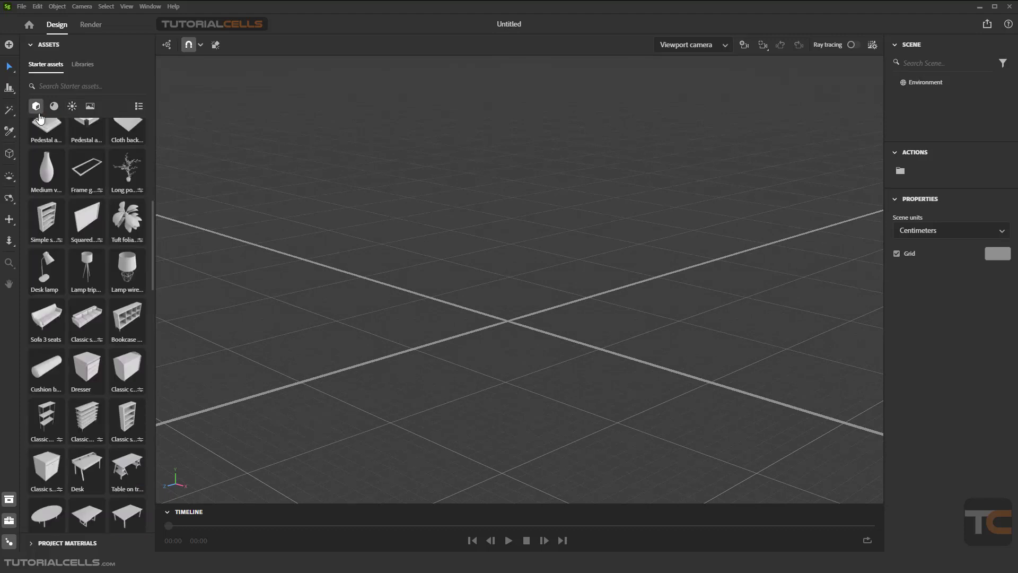
{"action": "scroll", "coordinate": [93, 351], "scroll_direction": "down", "scroll_amount": 3}
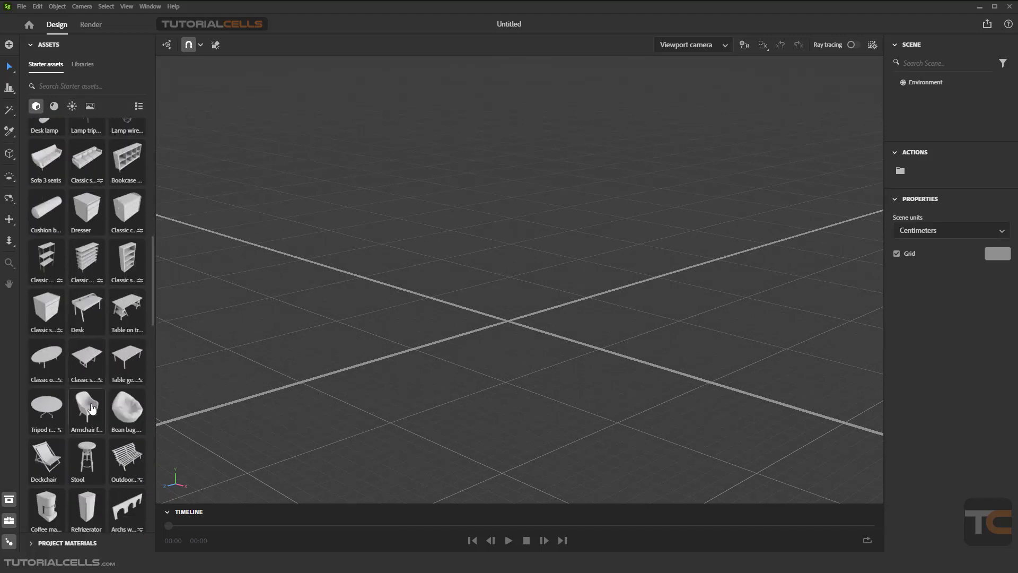
{"action": "left_click_drag", "start_coordinate": [92, 408], "coordinate": [495, 405]}
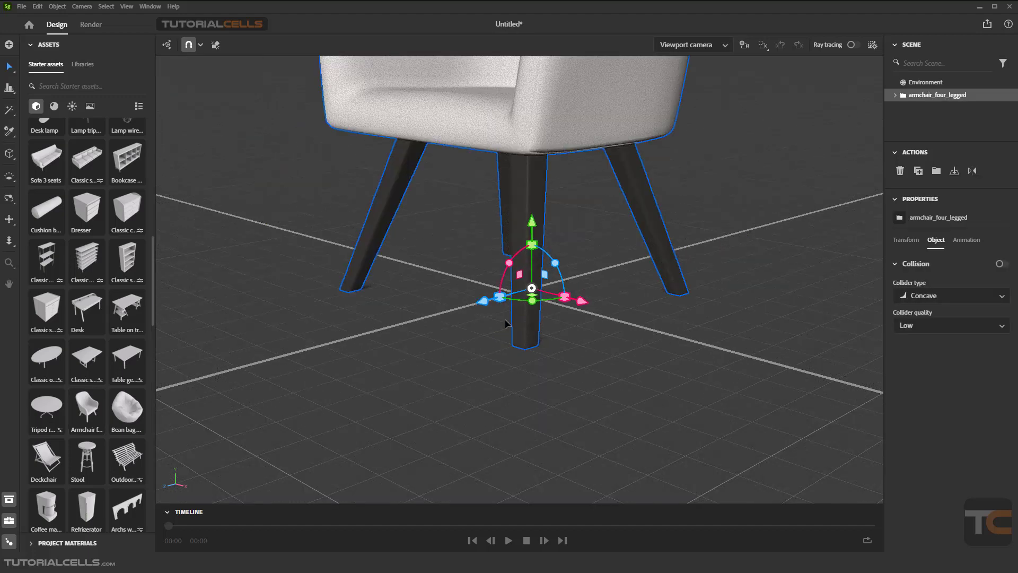
{"action": "scroll", "coordinate": [507, 324], "scroll_direction": "down", "scroll_amount": 6}
{"action": "right_click_drag", "start_coordinate": [439, 235], "coordinate": [466, 264]}
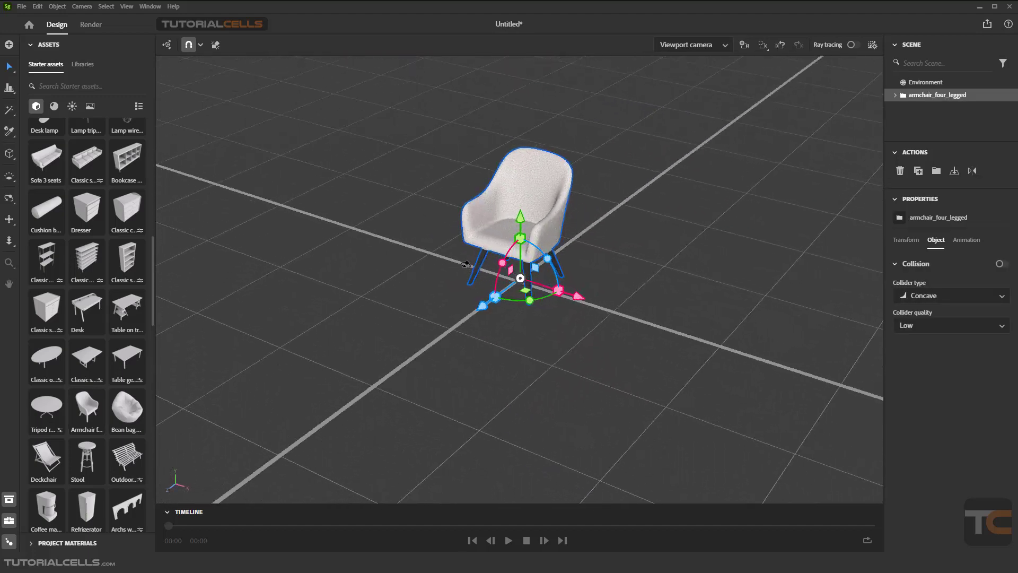
{"action": "middle_click_drag", "start_coordinate": [481, 268], "coordinate": [491, 297]}
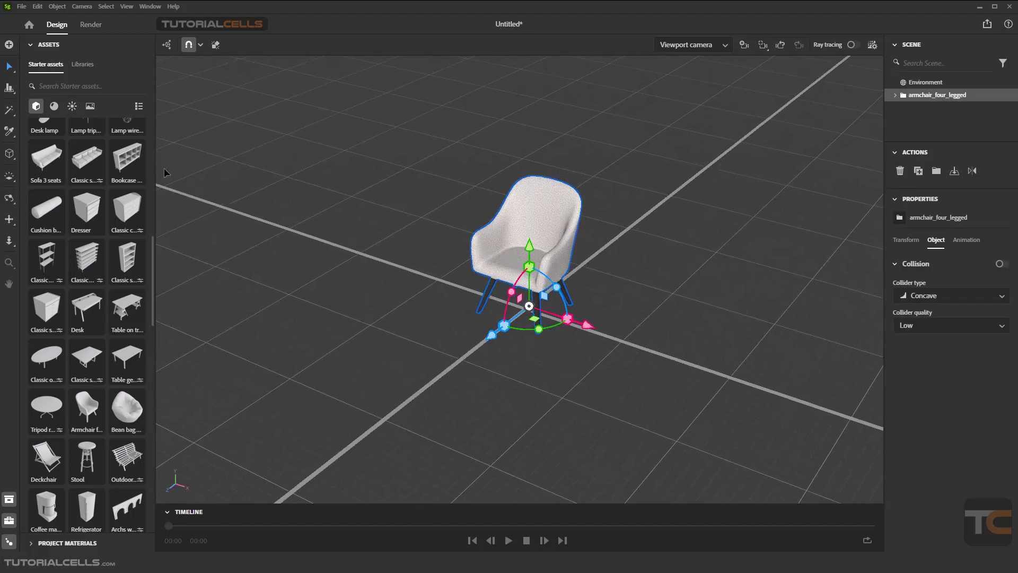
Browse the starter background images
{"action": "left_click", "coordinate": [90, 106]}
{"action": "scroll", "coordinate": [109, 297], "scroll_direction": "down", "scroll_amount": 5}
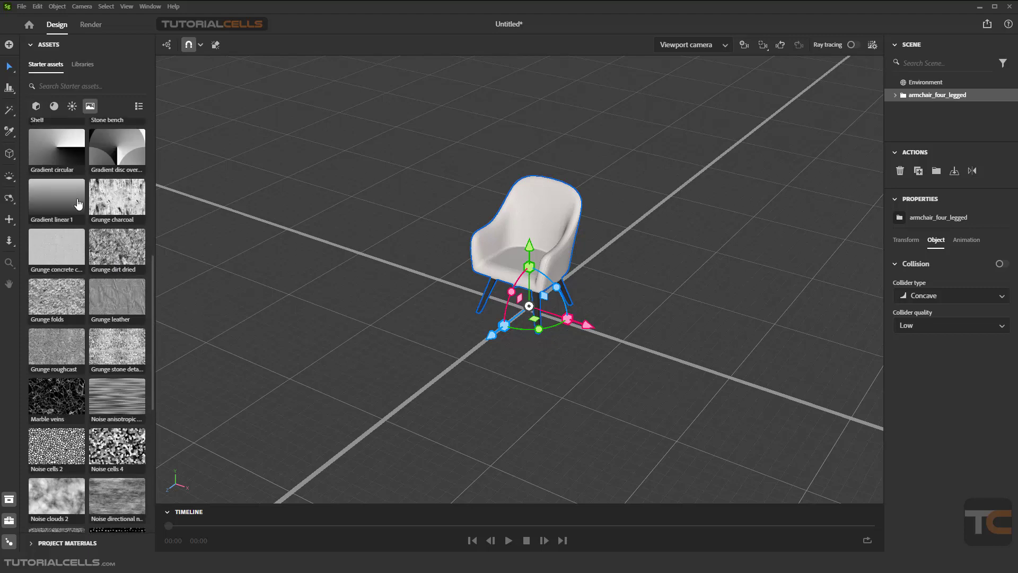
{"action": "scroll", "coordinate": [103, 170], "scroll_direction": "up", "scroll_amount": 5}
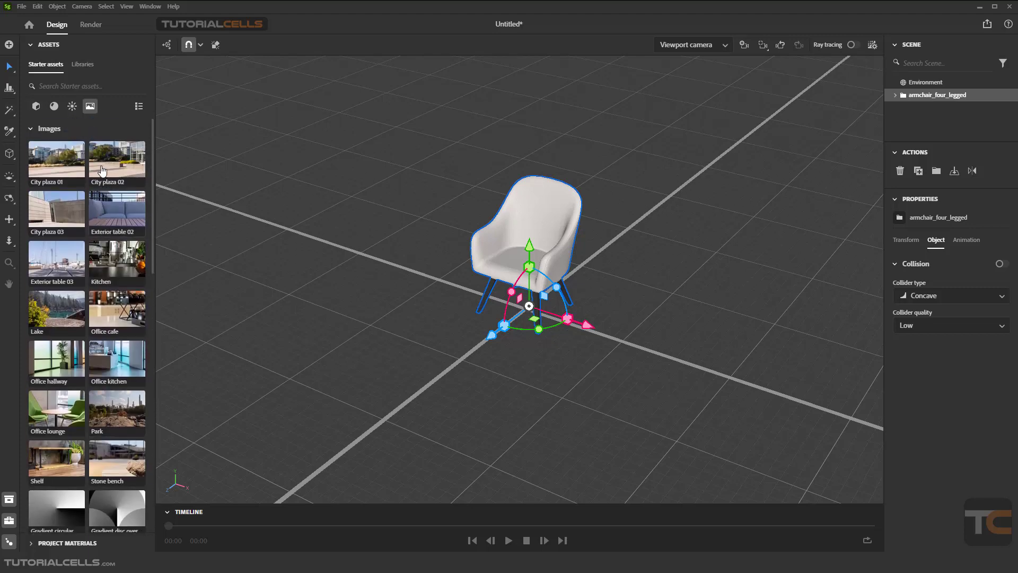
{"action": "left_click", "coordinate": [220, 174]}
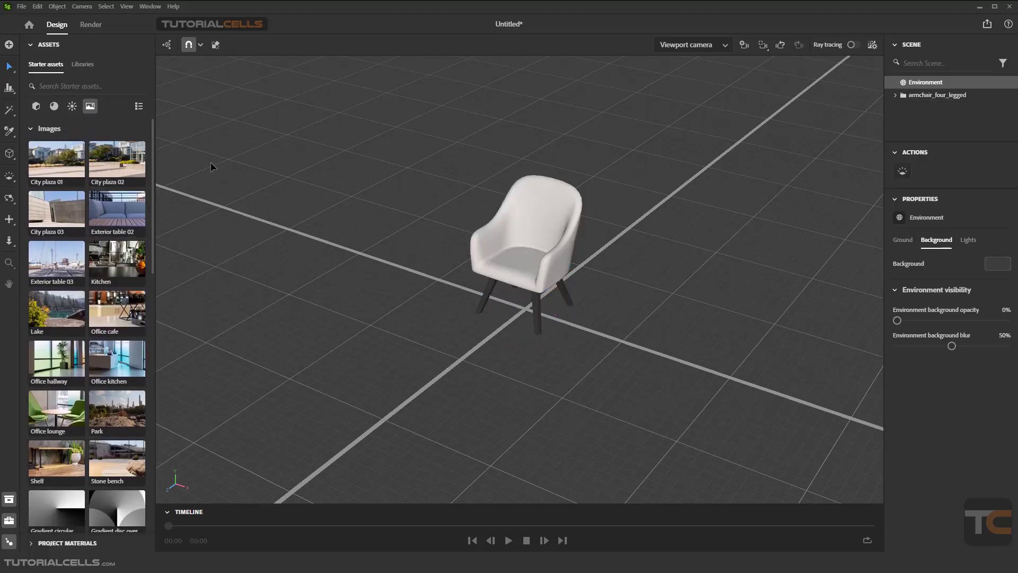
{"action": "left_click", "coordinate": [9, 45]}
{"action": "left_click", "coordinate": [78, 53]}
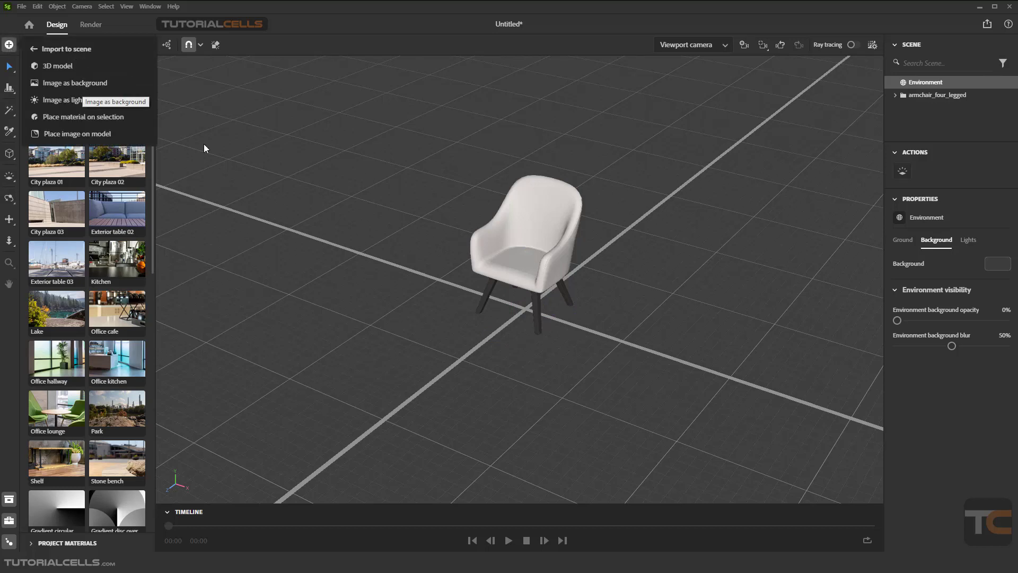
{"action": "left_click", "coordinate": [279, 189]}
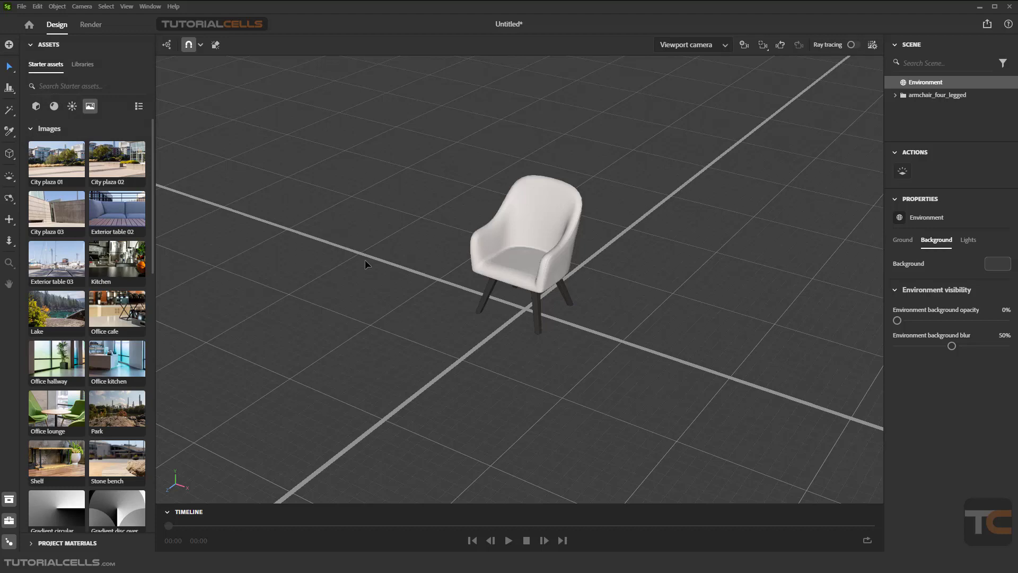
Switch to File Explorer and import the background 3 image from the projects files folder as the scene background
{"action": "key", "text": "alt+Tab"}
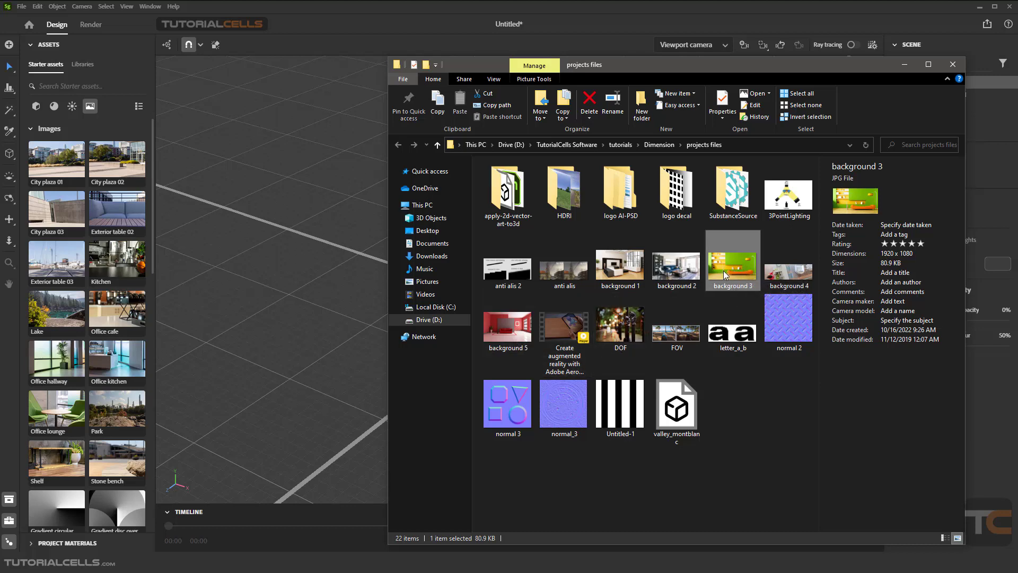
{"action": "left_click_drag", "start_coordinate": [723, 270], "coordinate": [341, 269]}
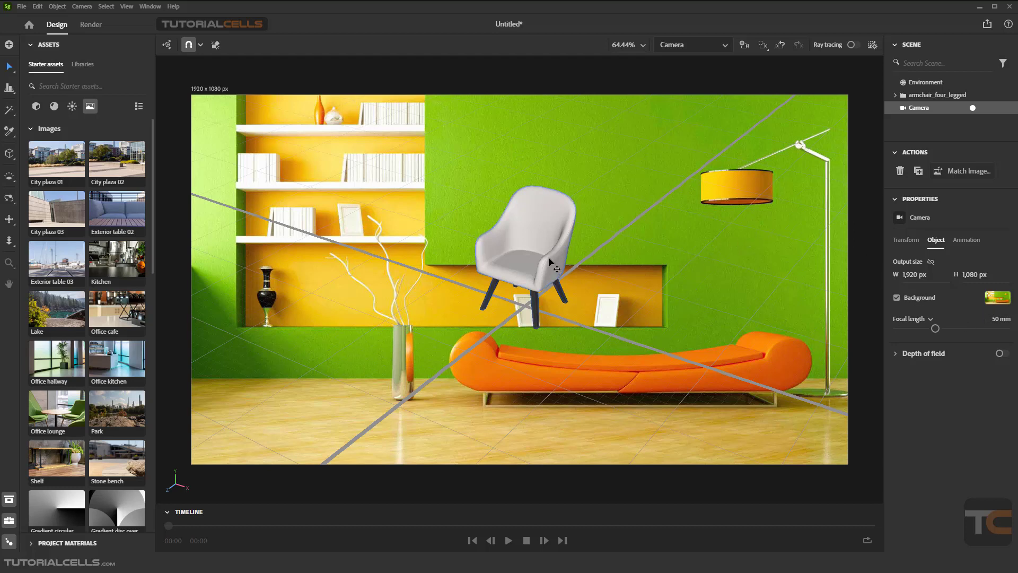
Open the starter materials library and browse through the available materials
{"action": "left_click", "coordinate": [54, 106]}
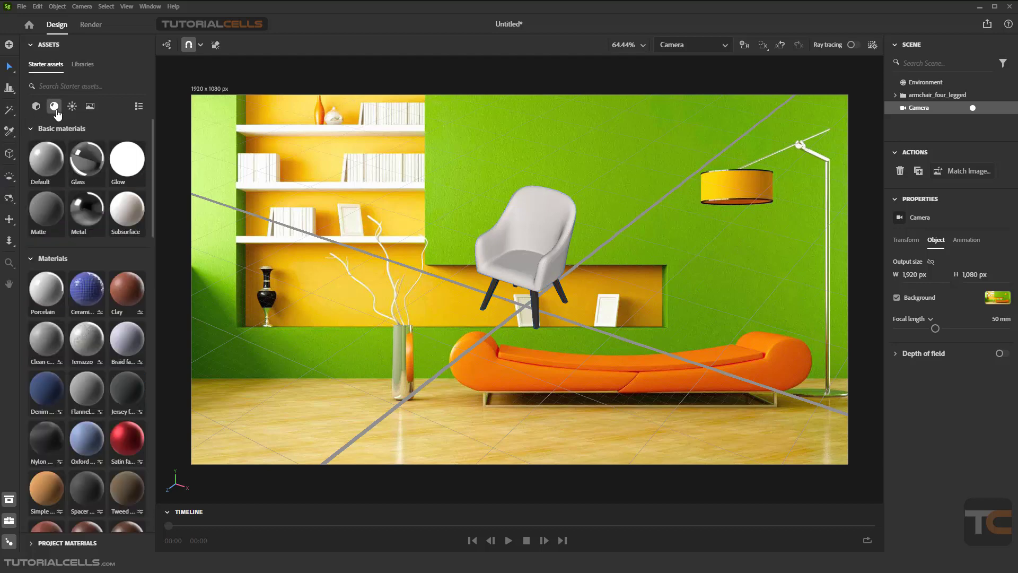
{"action": "scroll", "coordinate": [111, 341], "scroll_direction": "down", "scroll_amount": 3}
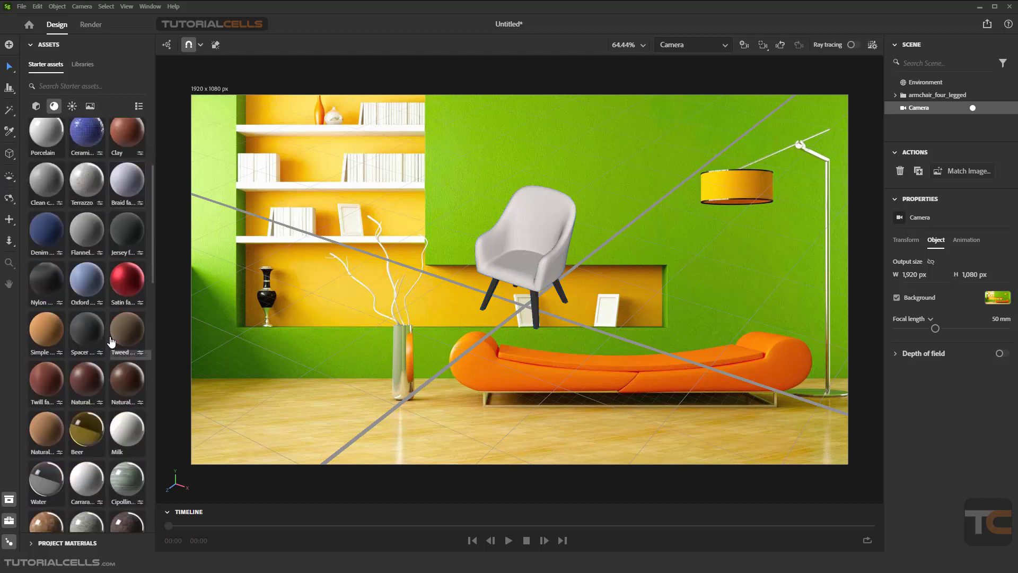
{"action": "scroll", "coordinate": [112, 341], "scroll_direction": "down", "scroll_amount": 3}
{"action": "scroll", "coordinate": [112, 341], "scroll_direction": "down", "scroll_amount": 5}
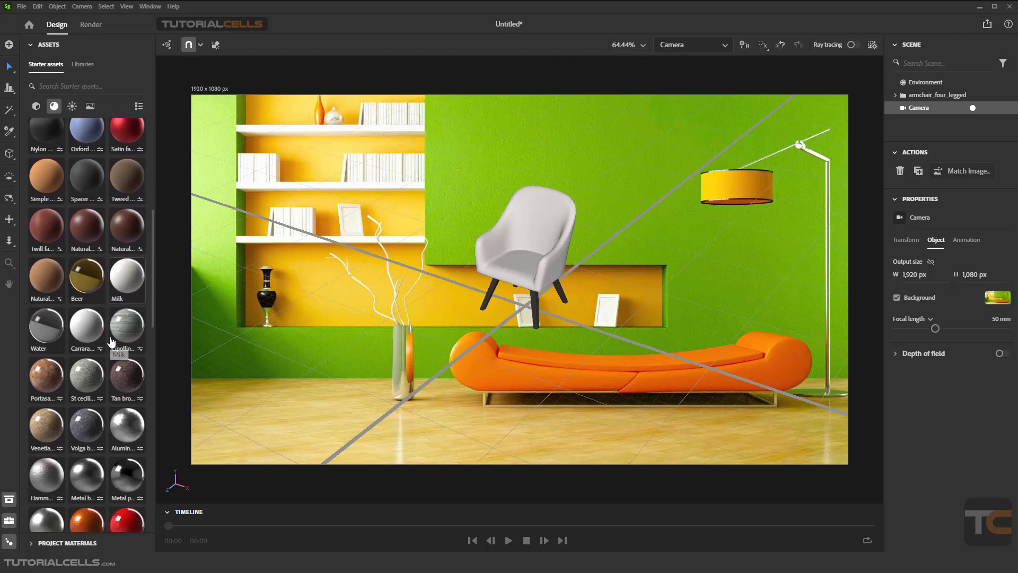
{"action": "scroll", "coordinate": [111, 341], "scroll_direction": "down", "scroll_amount": 2}
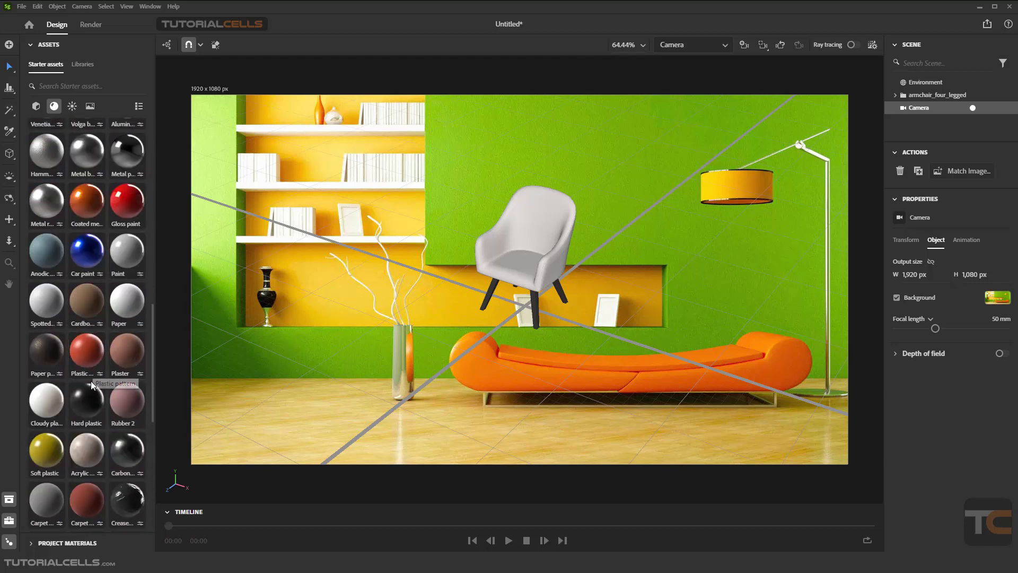
{"action": "scroll", "coordinate": [90, 380], "scroll_direction": "up", "scroll_amount": 1}
Apply the Coated metallic paint material to the armchair seat
{"action": "left_click_drag", "start_coordinate": [60, 401], "coordinate": [528, 260]}
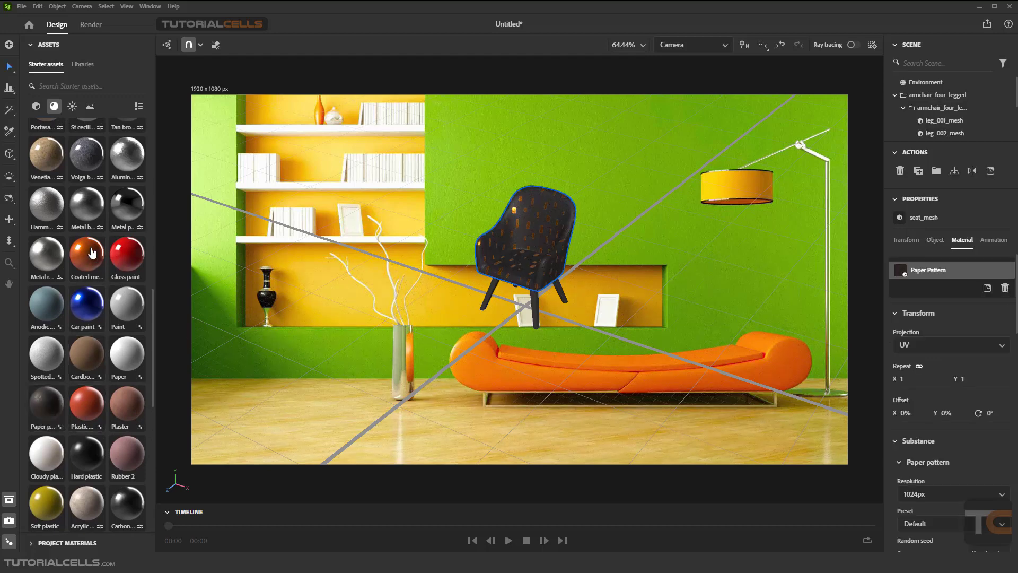
{"action": "left_click_drag", "start_coordinate": [87, 253], "coordinate": [549, 218]}
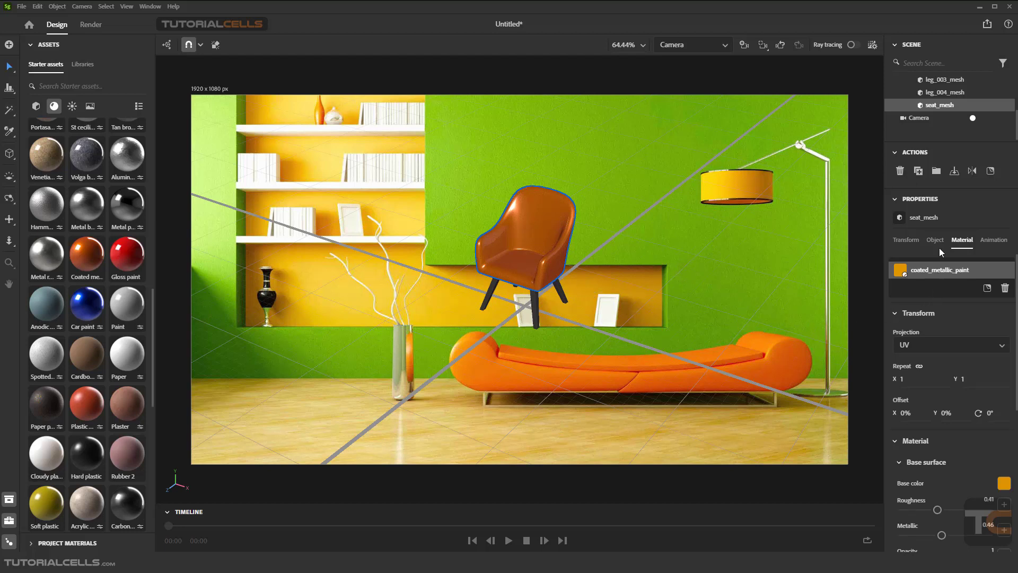
Run Match Image on the camera with Image size output, Abstract lights and Match camera perspective enabled
{"action": "left_click", "coordinate": [922, 121]}
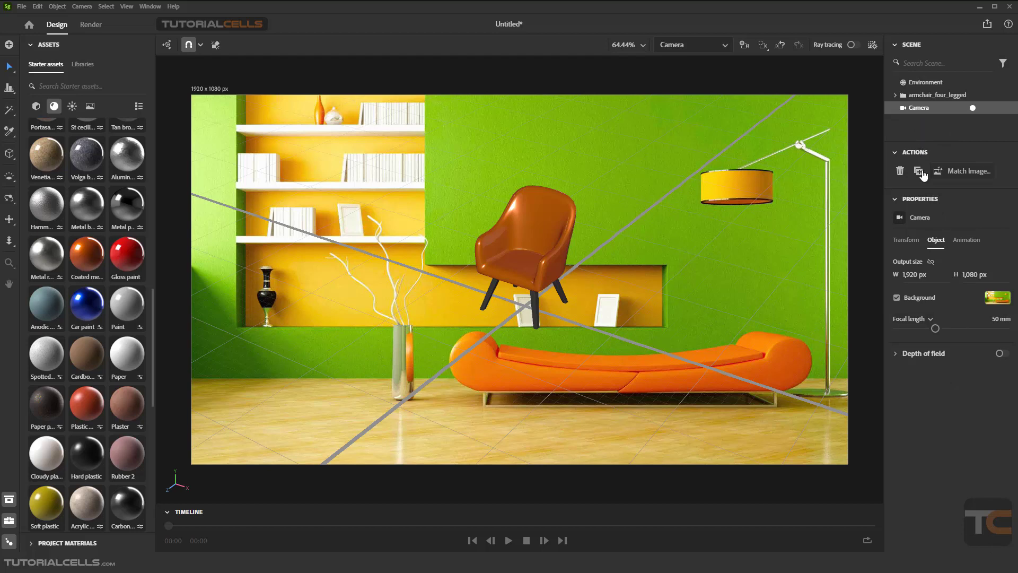
{"action": "left_click", "coordinate": [947, 174]}
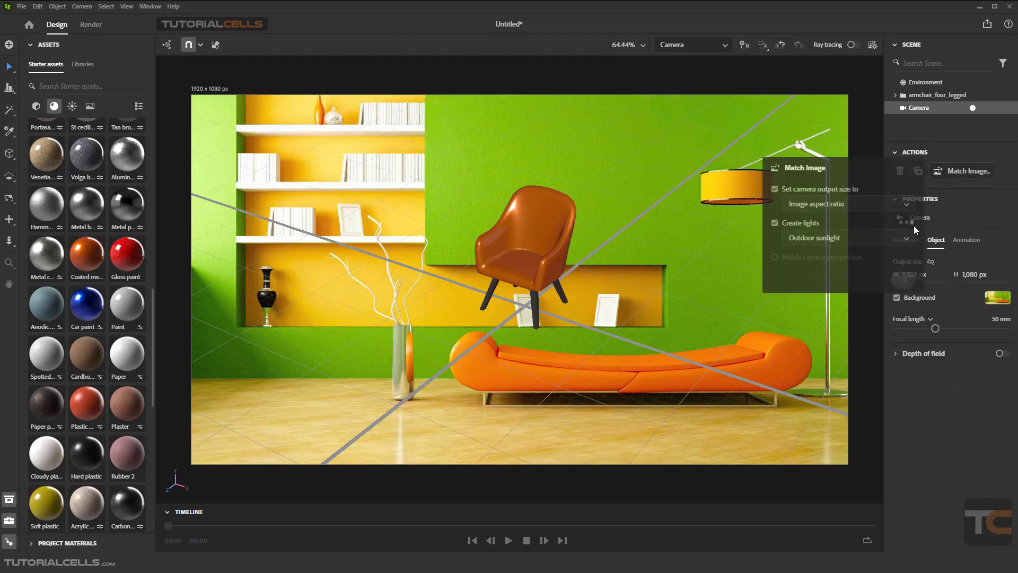
{"action": "left_click", "coordinate": [806, 206]}
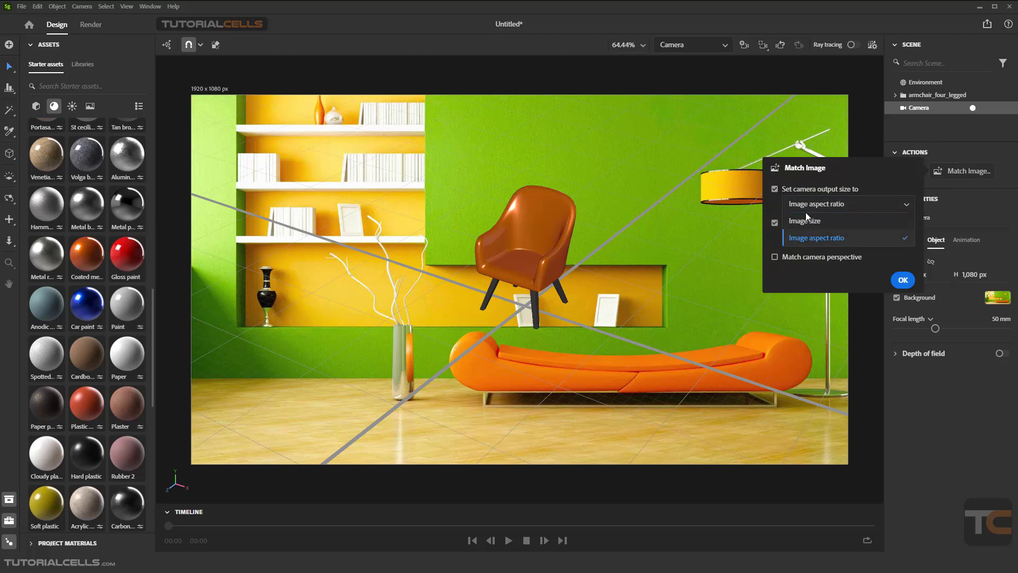
{"action": "left_click", "coordinate": [806, 220]}
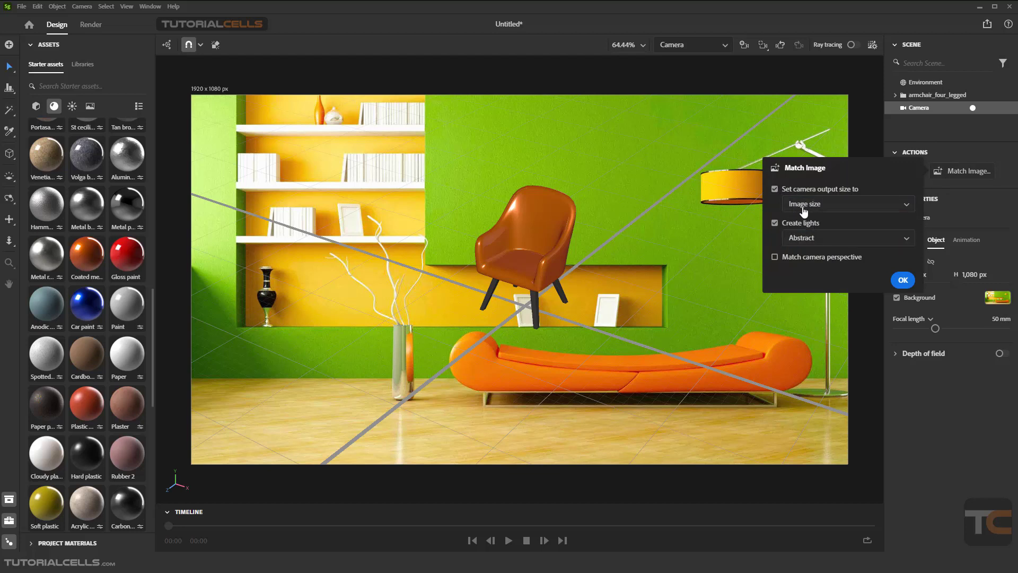
{"action": "left_click", "coordinate": [820, 239]}
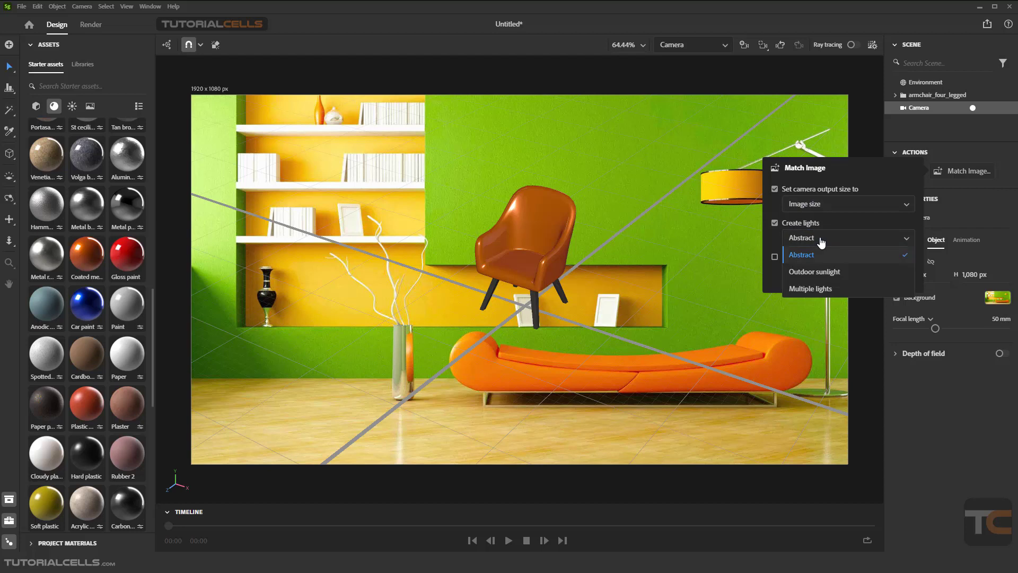
{"action": "left_click", "coordinate": [821, 242]}
{"action": "left_click", "coordinate": [821, 242]}
{"action": "left_click", "coordinate": [821, 242]}
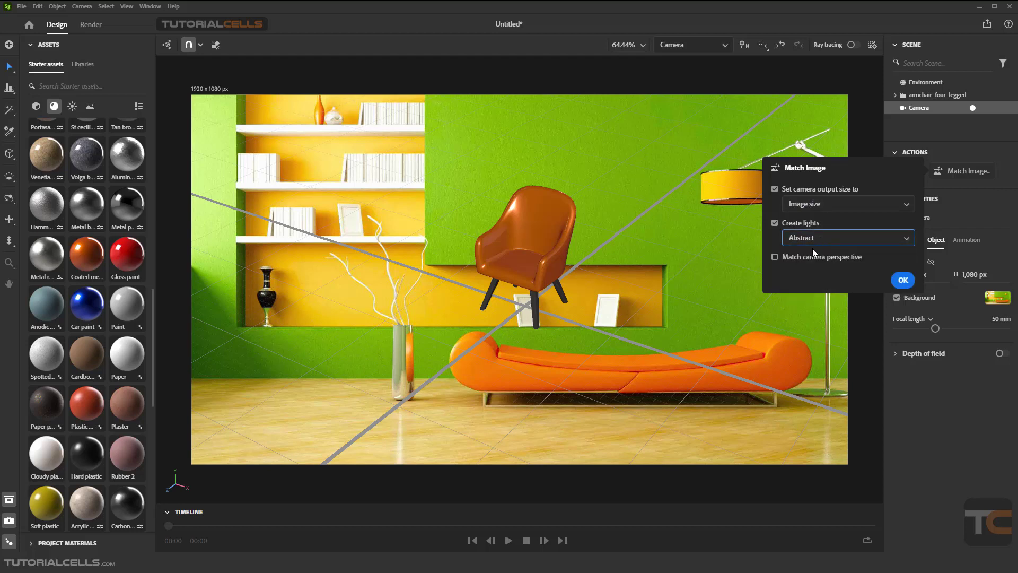
{"action": "left_click", "coordinate": [810, 257]}
{"action": "left_click", "coordinate": [902, 281]}
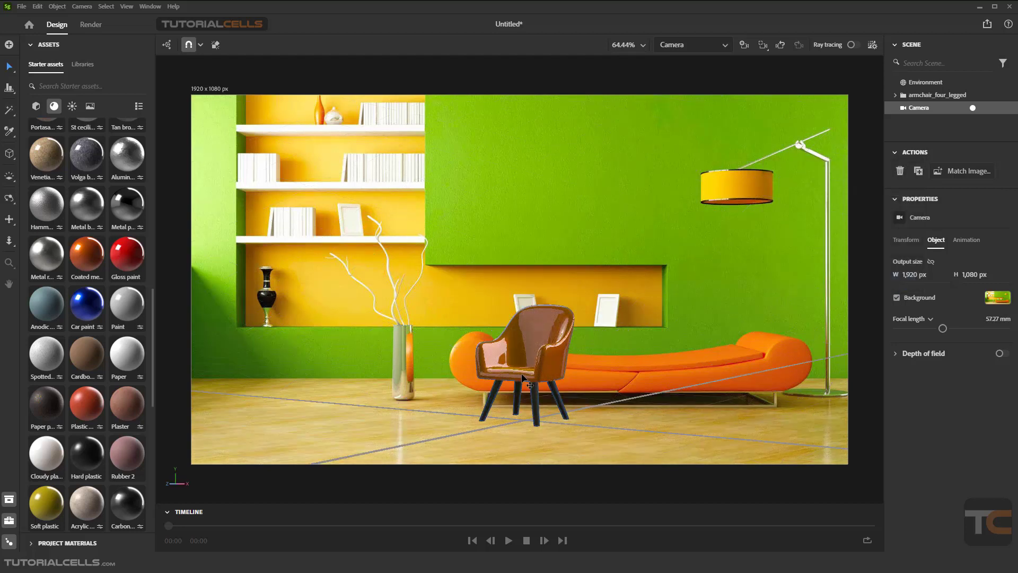
Move the armchair to the left foreground beside the vase
{"action": "scroll", "coordinate": [521, 374], "scroll_direction": "up", "scroll_amount": 1}
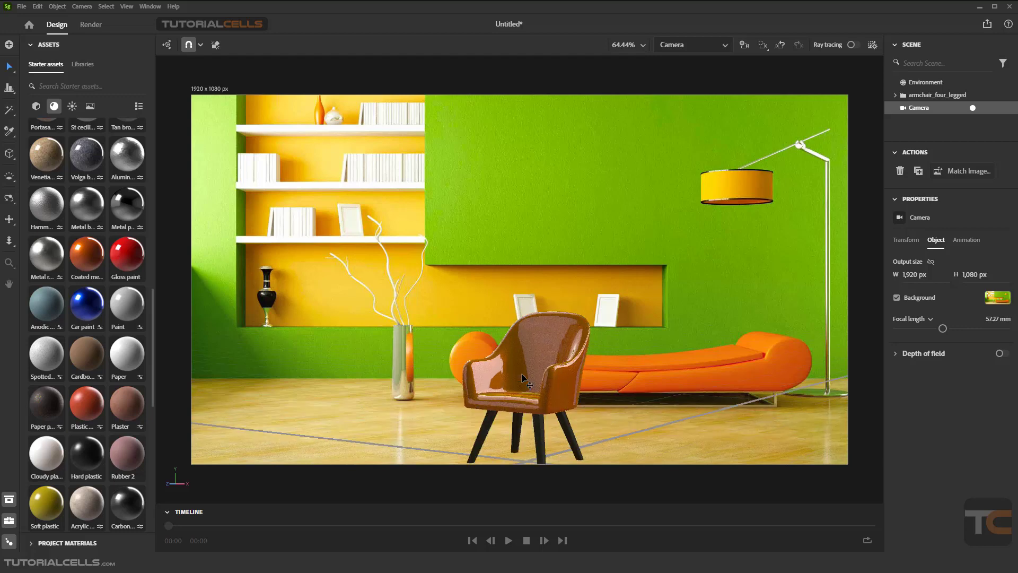
{"action": "scroll", "coordinate": [528, 391], "scroll_direction": "down", "scroll_amount": 2}
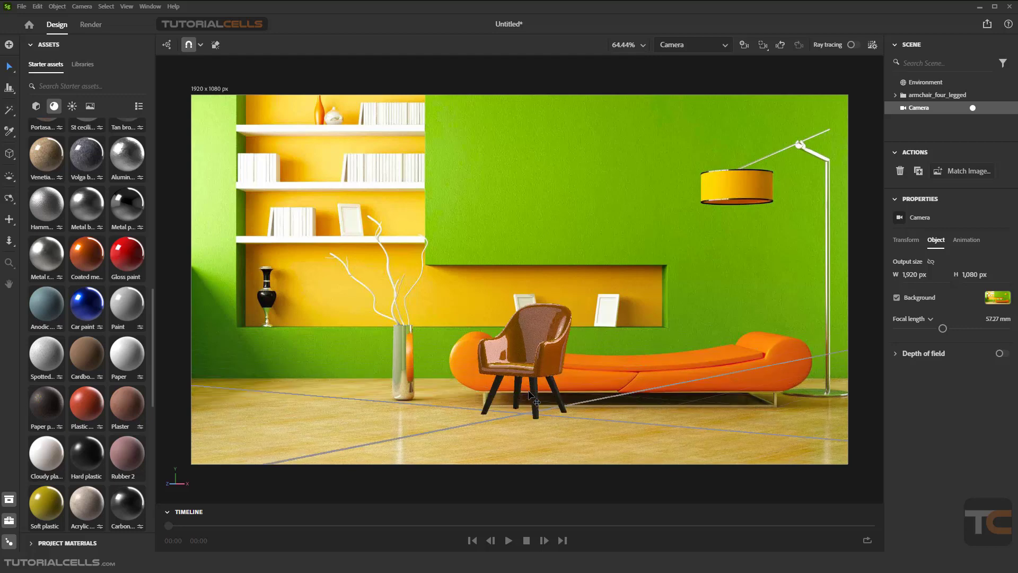
{"action": "scroll", "coordinate": [529, 393], "scroll_direction": "up", "scroll_amount": 2}
{"action": "middle_click_drag", "start_coordinate": [529, 395], "coordinate": [264, 379]}
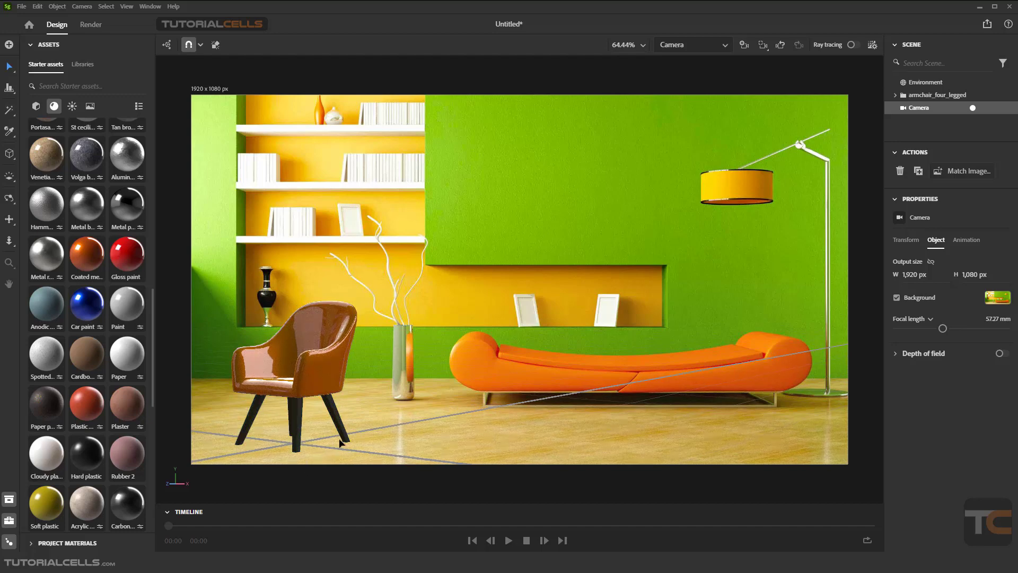
Preview the scene with ray tracing and review the Environment's lights
{"action": "left_click", "coordinate": [852, 44]}
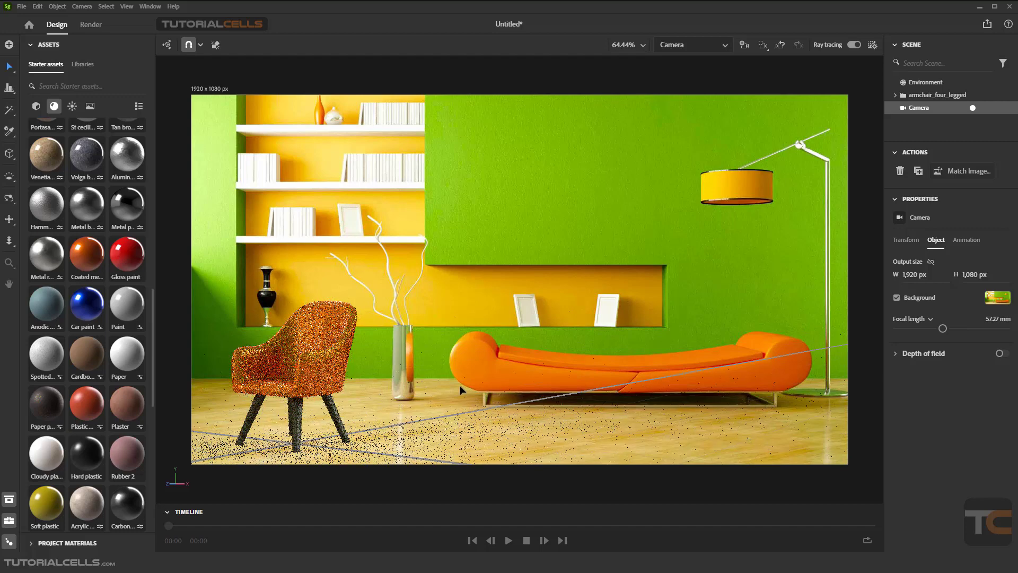
{"action": "left_click", "coordinate": [920, 84]}
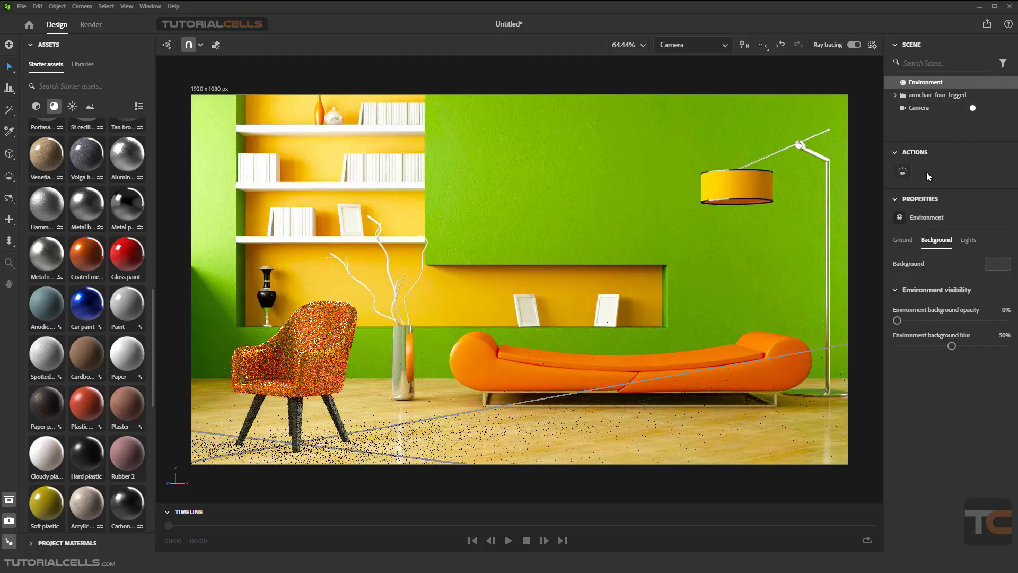
{"action": "left_click", "coordinate": [968, 242]}
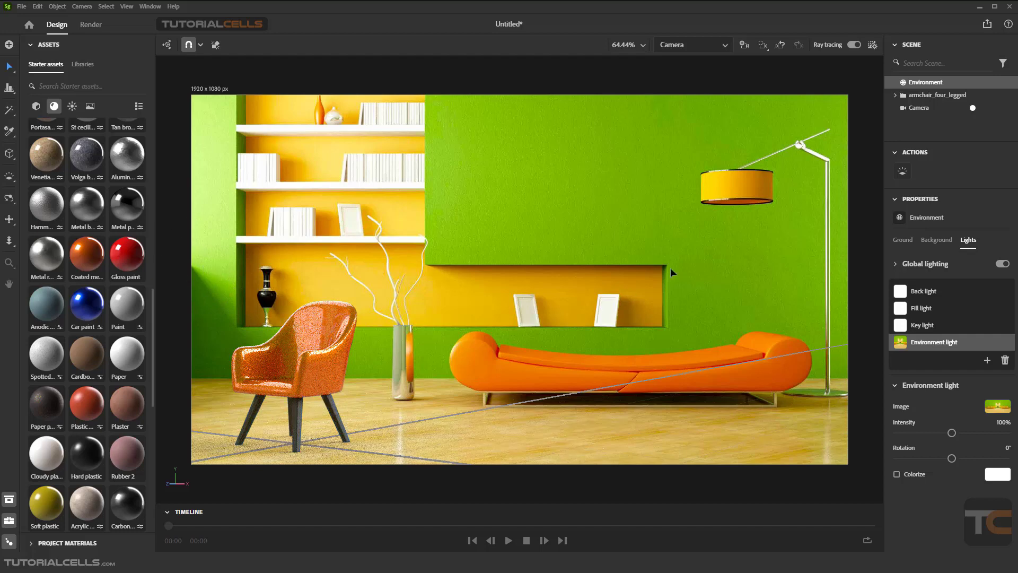
{"action": "left_click", "coordinate": [854, 45]}
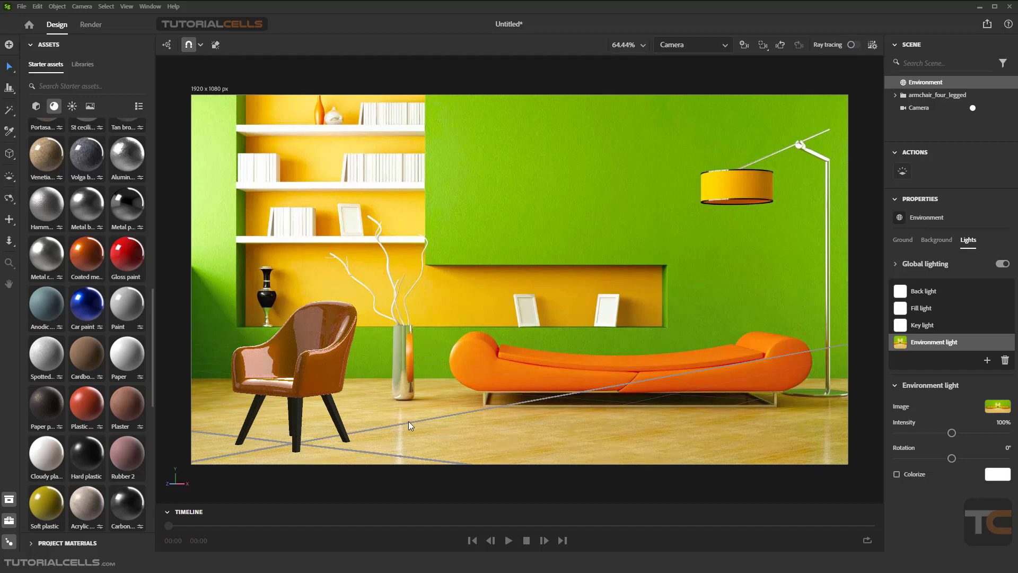
Rerun Match Image on the camera with Outdoor sunlight lights, without output size or perspective matching
{"action": "middle_click_drag", "start_coordinate": [385, 421], "coordinate": [386, 409]}
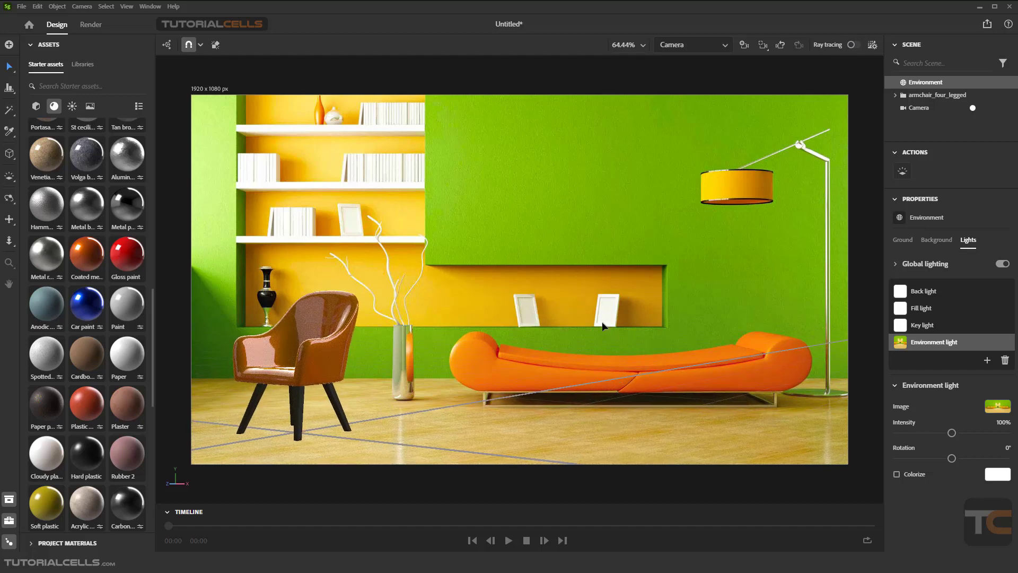
{"action": "left_click", "coordinate": [920, 107]}
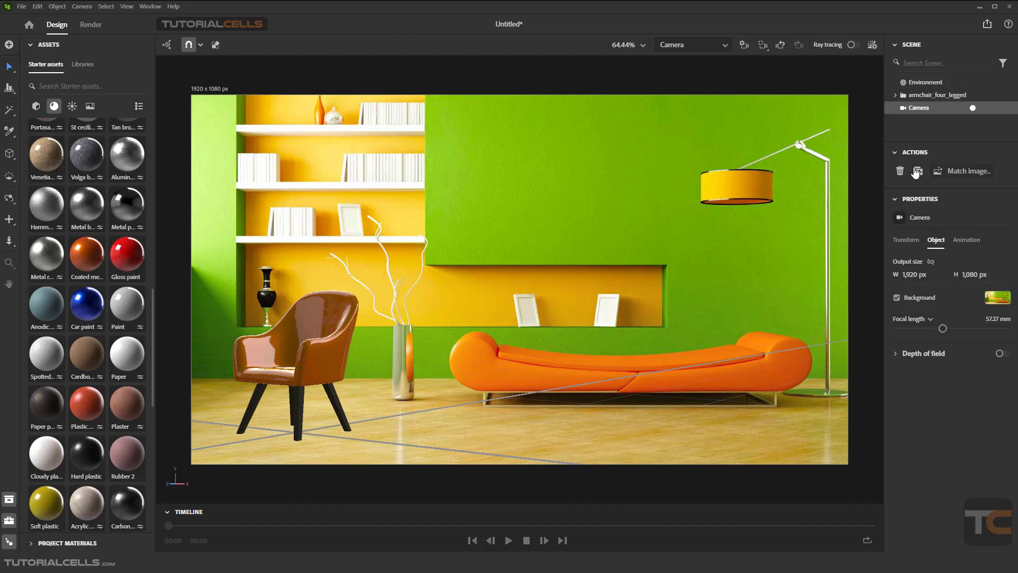
{"action": "left_click", "coordinate": [954, 171]}
{"action": "left_click", "coordinate": [776, 190]}
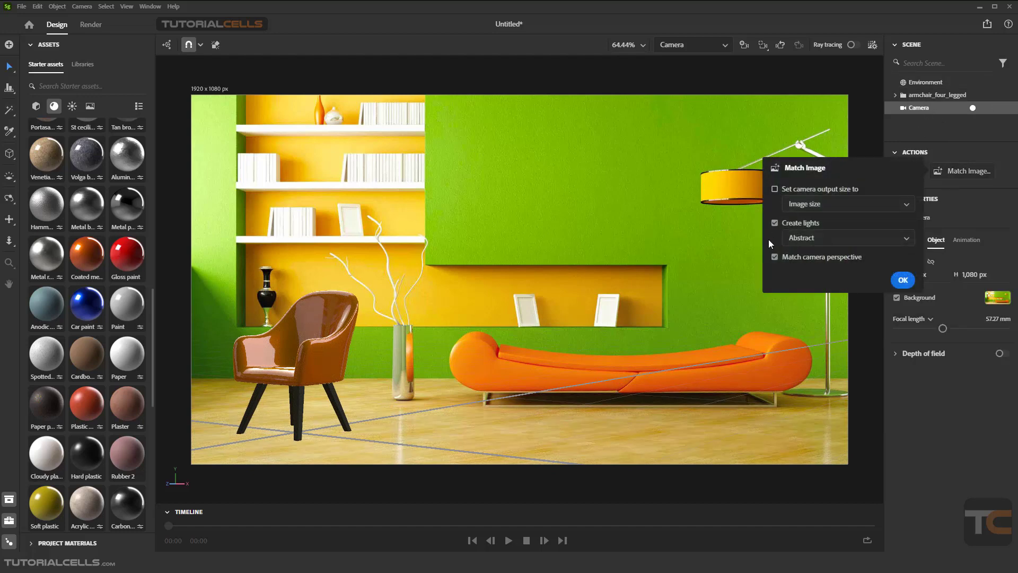
{"action": "left_click", "coordinate": [775, 258]}
{"action": "left_click", "coordinate": [835, 235]}
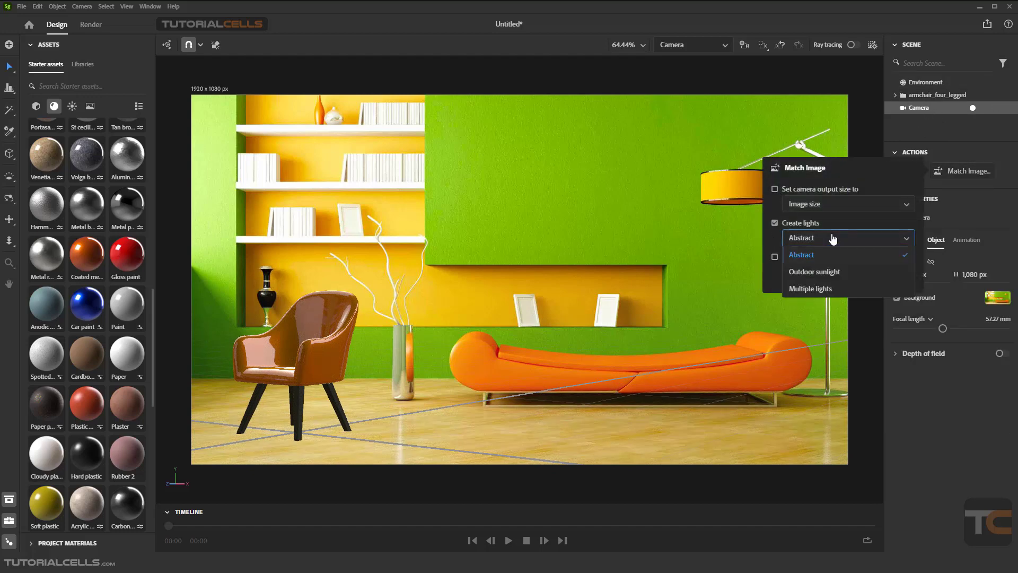
{"action": "left_click", "coordinate": [821, 265]}
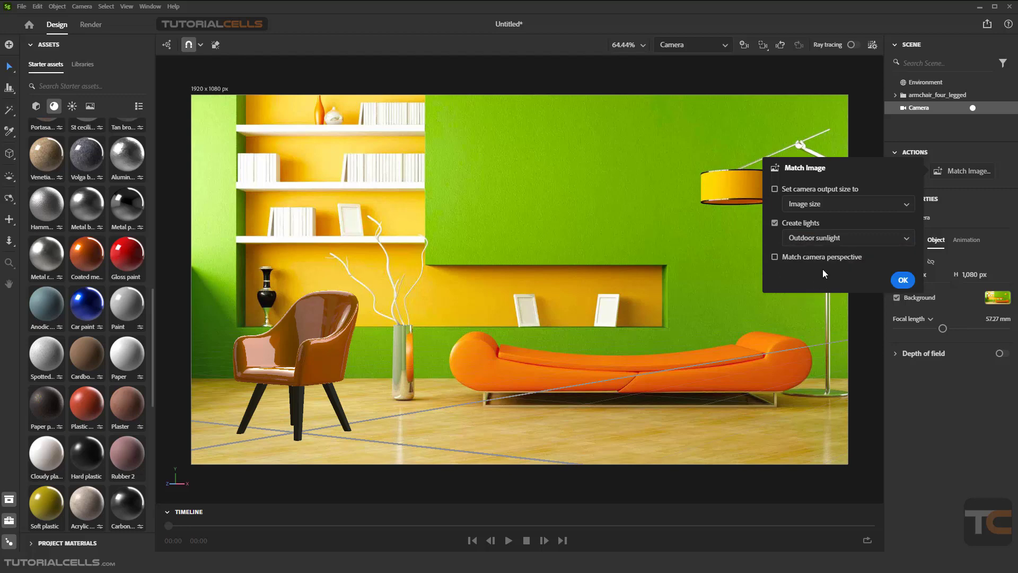
{"action": "left_click", "coordinate": [902, 280]}
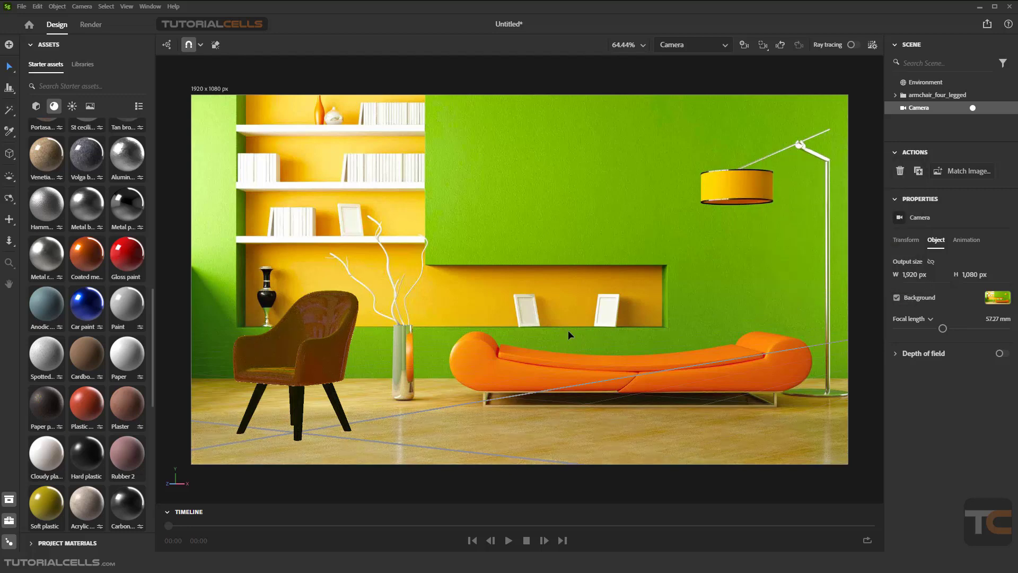
Preview the scene with ray tracing and inspect the Sun light in the Environment's lights
{"action": "left_click", "coordinate": [850, 46]}
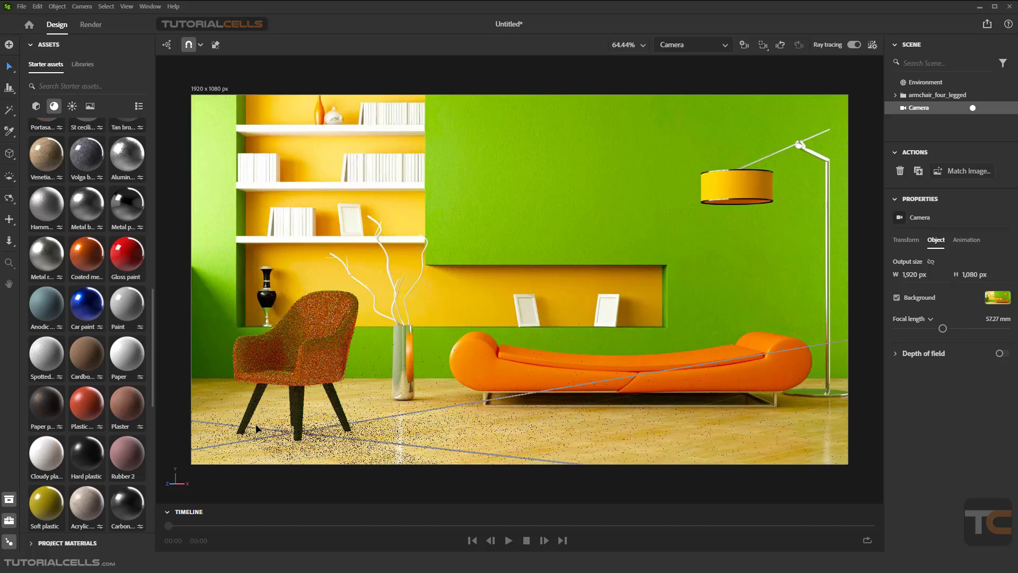
{"action": "left_click", "coordinate": [918, 83]}
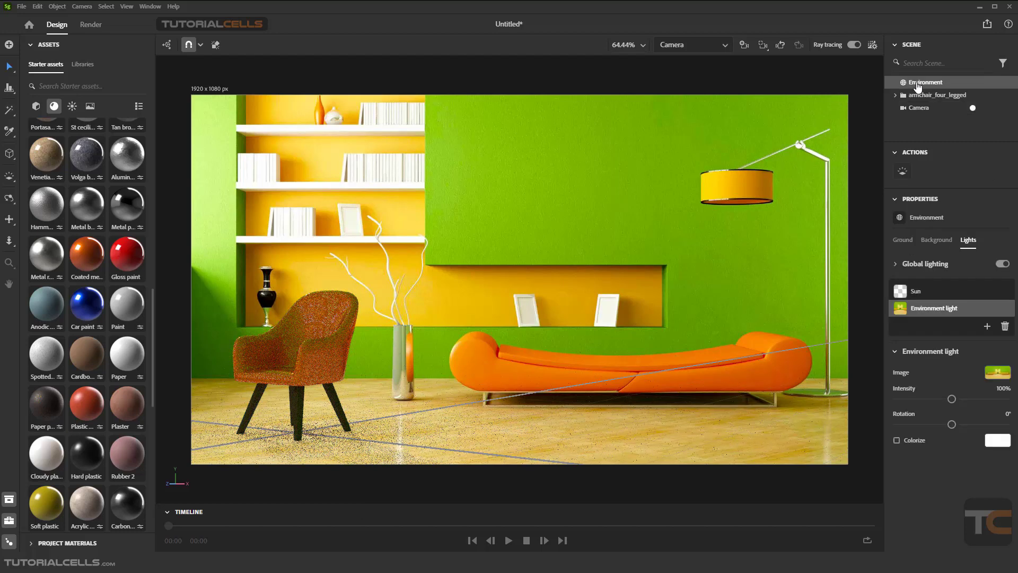
{"action": "left_click", "coordinate": [928, 297]}
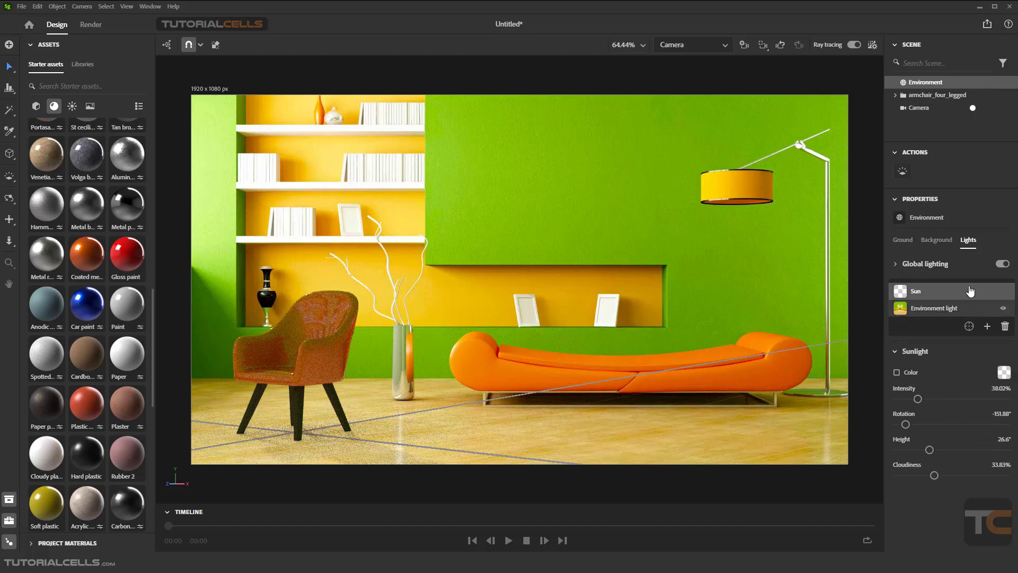
{"action": "left_click", "coordinate": [853, 45]}
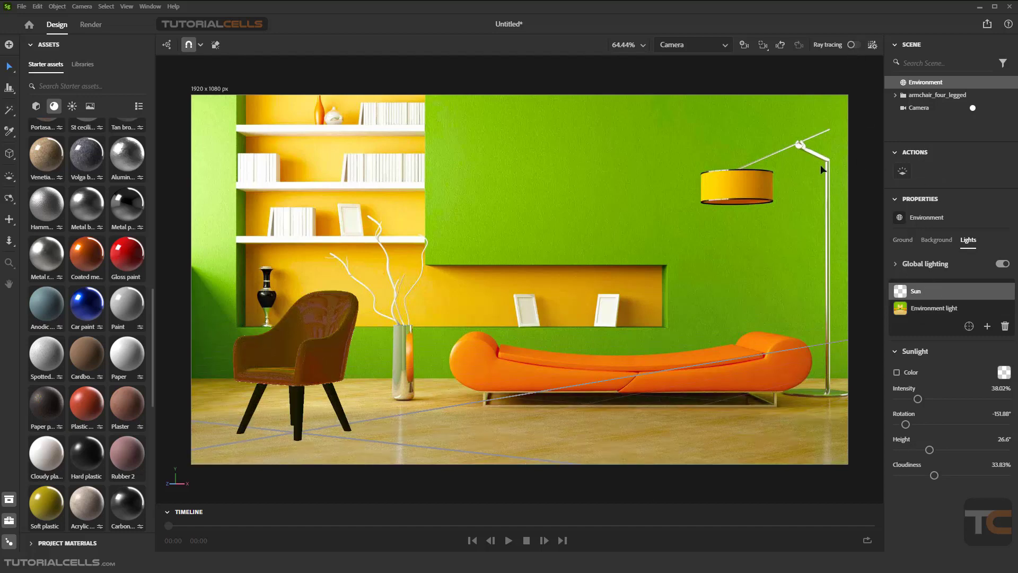
Rerun Match Image on the camera with Image size output and Multiple lights
{"action": "left_click", "coordinate": [914, 107]}
{"action": "left_click", "coordinate": [949, 175]}
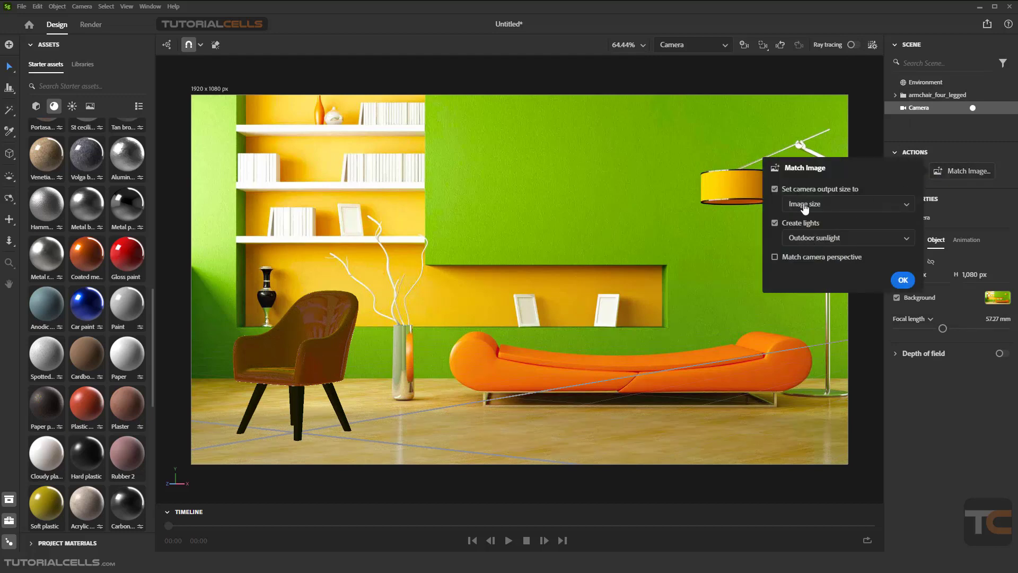
{"action": "left_click", "coordinate": [775, 189]}
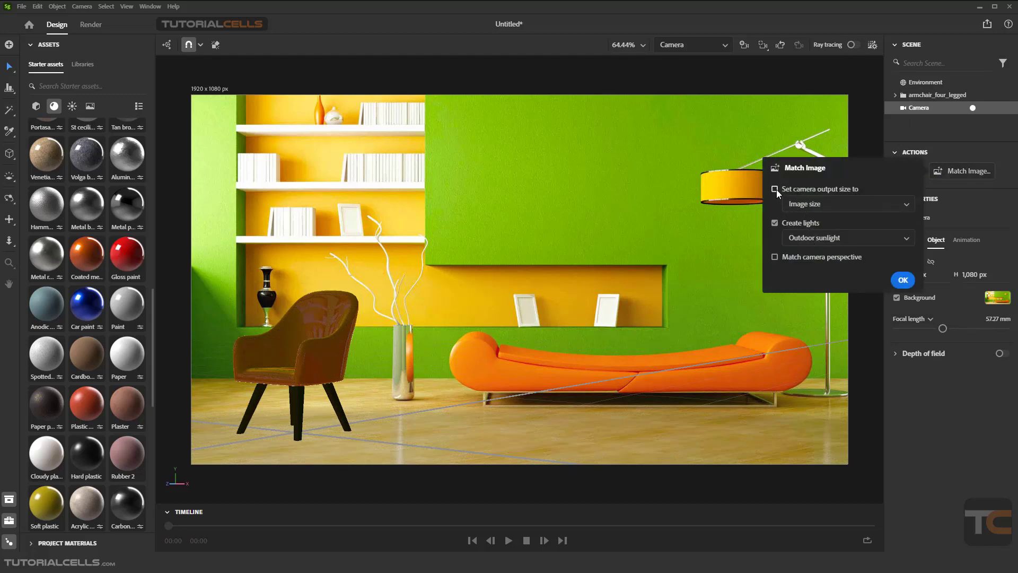
{"action": "left_click", "coordinate": [812, 239]}
{"action": "left_click", "coordinate": [808, 290]}
{"action": "left_click", "coordinate": [901, 280]}
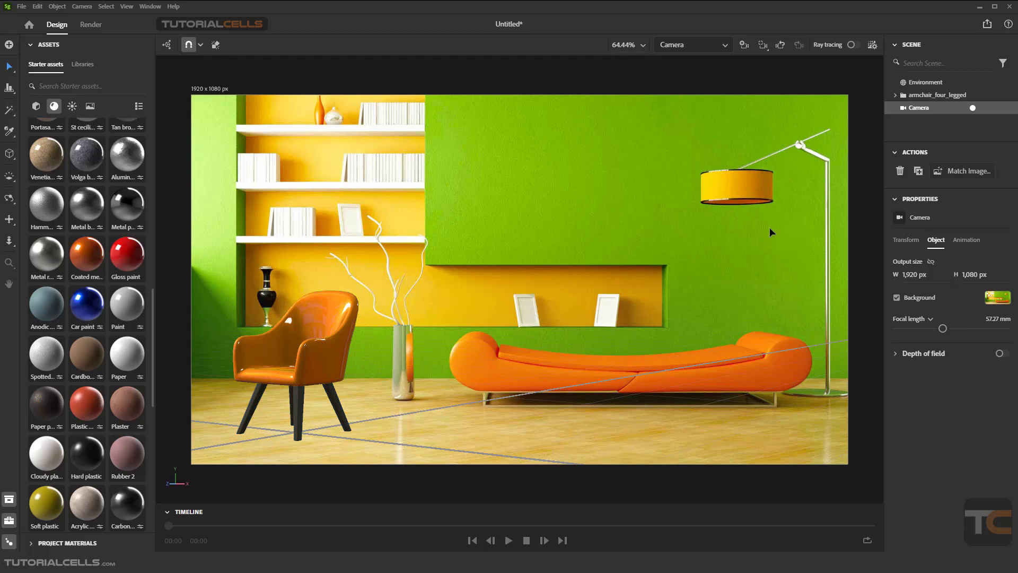
Inspect each of the three image lights in the Environment's lights list
{"action": "left_click", "coordinate": [926, 83]}
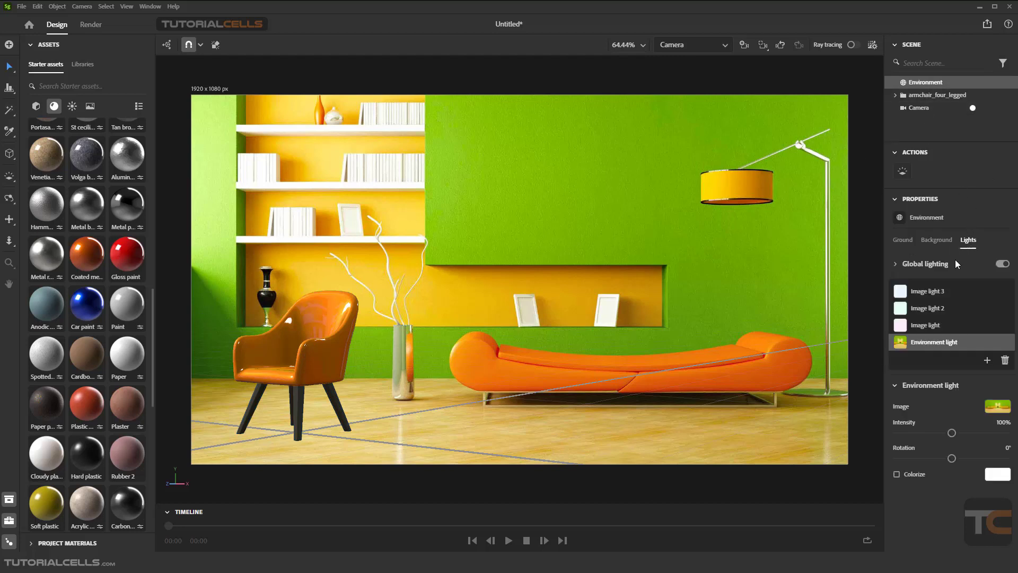
{"action": "left_click", "coordinate": [927, 326]}
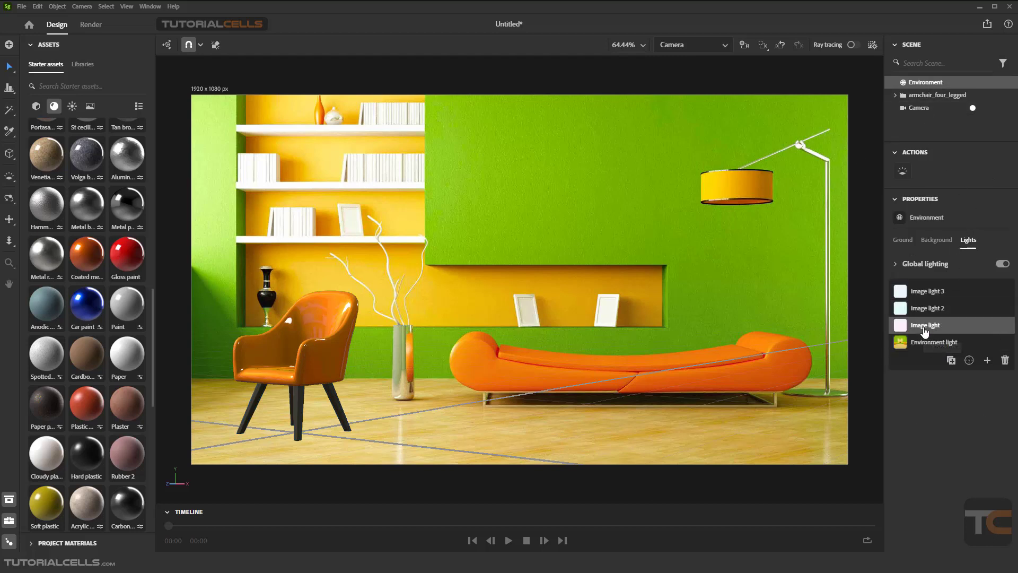
{"action": "left_click", "coordinate": [924, 311]}
{"action": "left_click", "coordinate": [923, 296]}
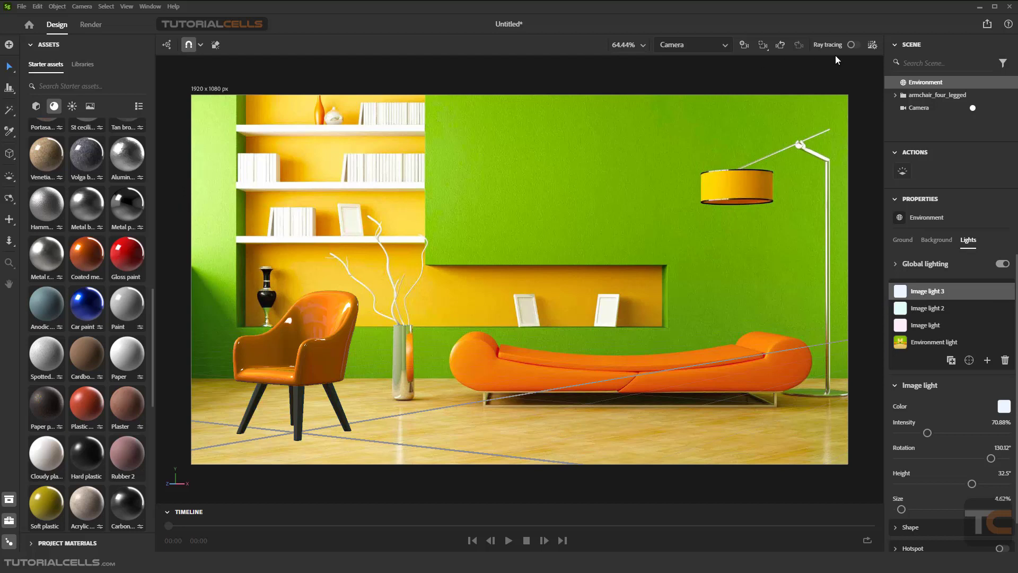
Toggle the ray-traced viewport preview on and back off
{"action": "left_click", "coordinate": [851, 45]}
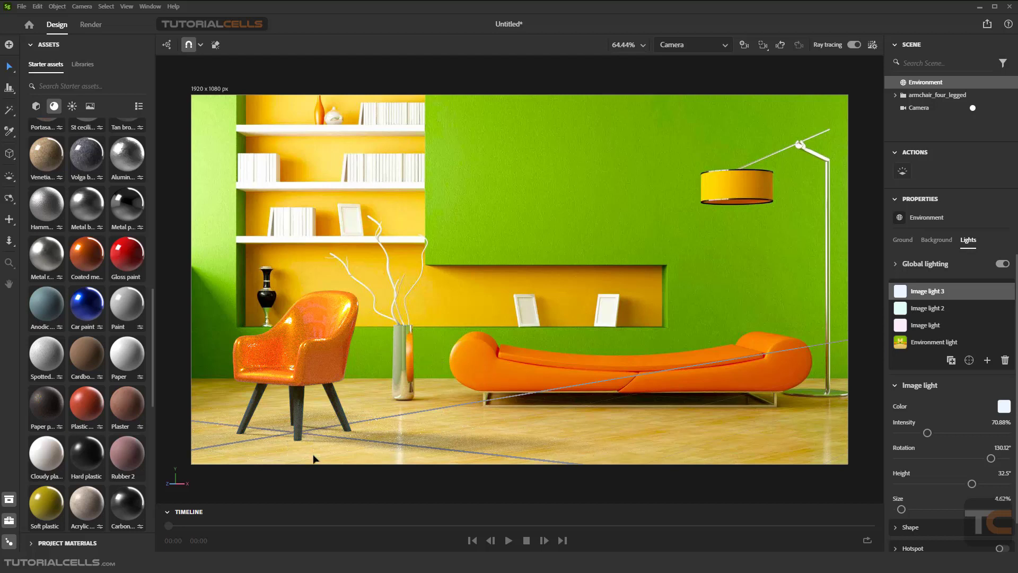
{"action": "left_click", "coordinate": [853, 46]}
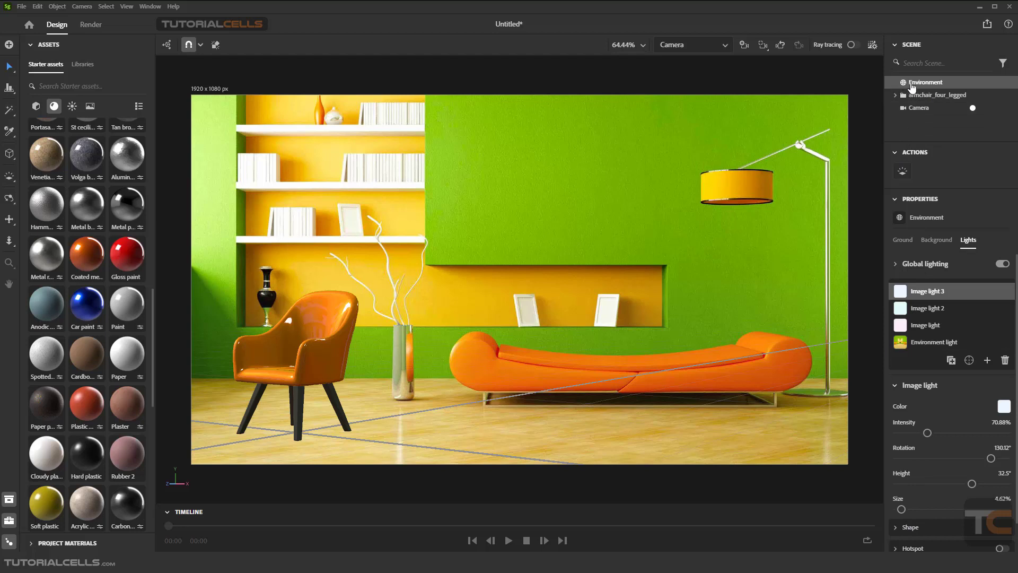
Inspect the Environment's Background, Ground and Lights settings, selecting the first Image light
{"action": "left_click", "coordinate": [936, 240]}
{"action": "left_click", "coordinate": [903, 239]}
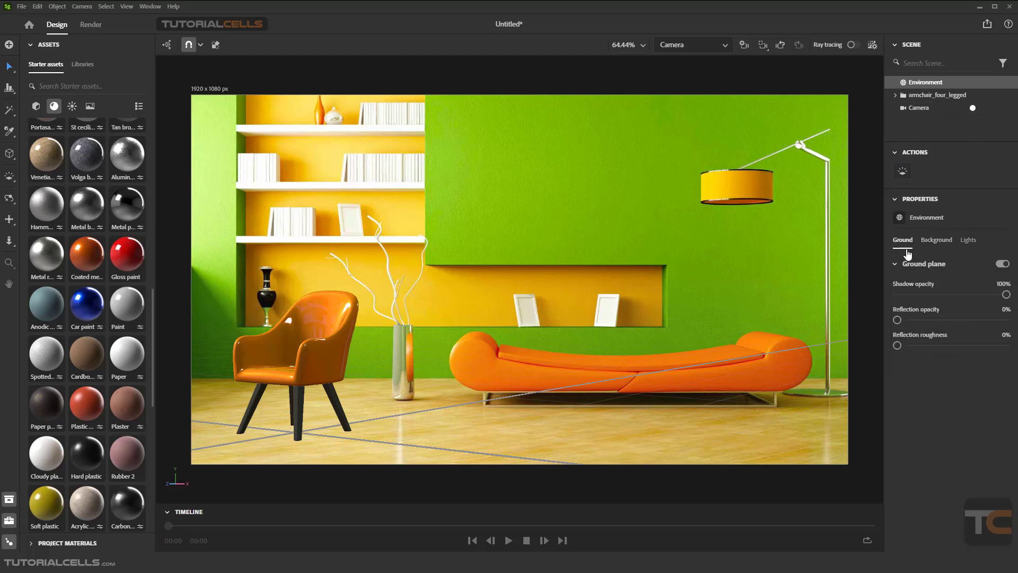
{"action": "left_click", "coordinate": [966, 240]}
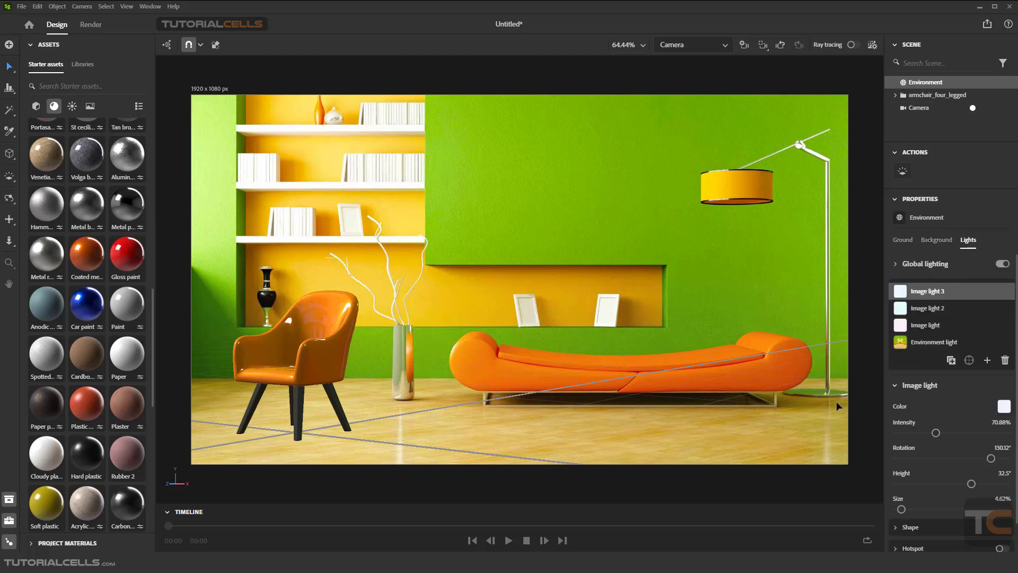
{"action": "left_click", "coordinate": [931, 325]}
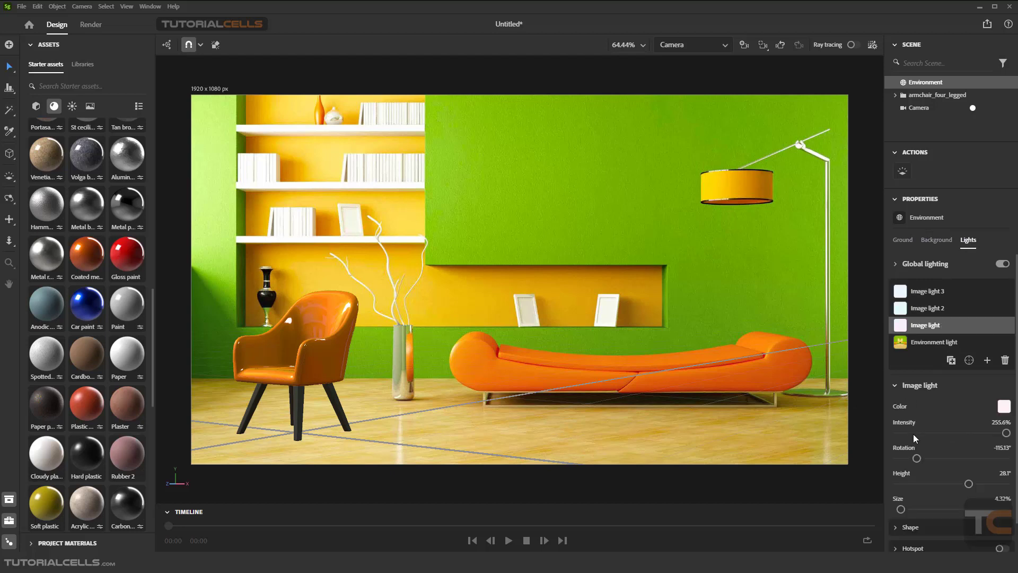
Try shifting the view so the armchair stands in front of the sofa
{"action": "scroll", "coordinate": [919, 448], "scroll_direction": "down", "scroll_amount": 1}
{"action": "scroll", "coordinate": [926, 467], "scroll_direction": "up", "scroll_amount": 1}
{"action": "left_click_drag", "start_coordinate": [353, 347], "coordinate": [526, 352]}
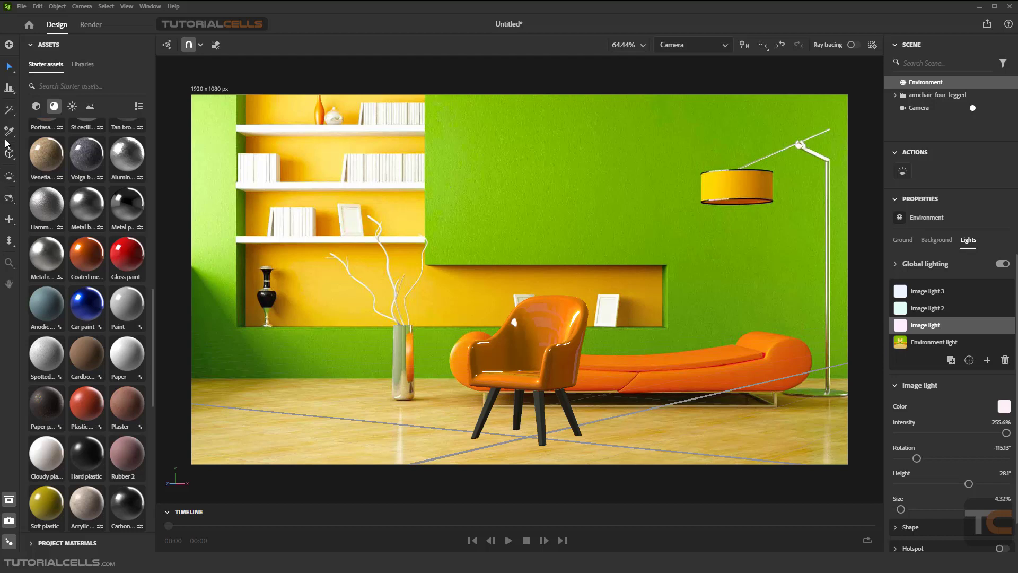
{"action": "left_click", "coordinate": [9, 201]}
{"action": "mouse_move", "coordinate": [488, 316]}
{"action": "left_mouse_down"}
{"action": "mouse_move", "coordinate": [486, 333]}
{"action": "mouse_move", "coordinate": [495, 326]}
{"action": "left_mouse_up"}
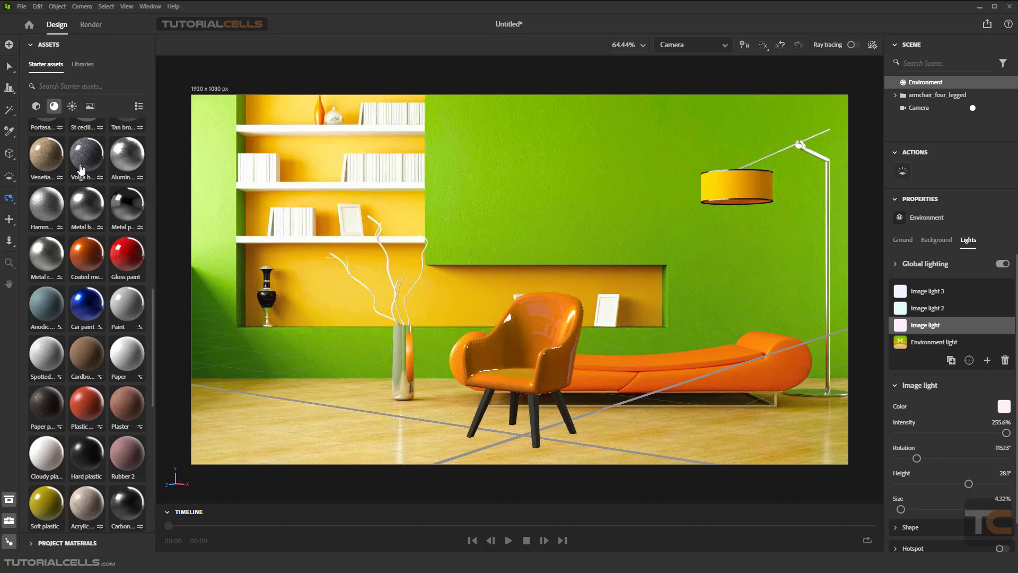
Turn on Orbit around cursor and orbit the camera around the armchair
{"action": "left_click", "coordinate": [15, 203]}
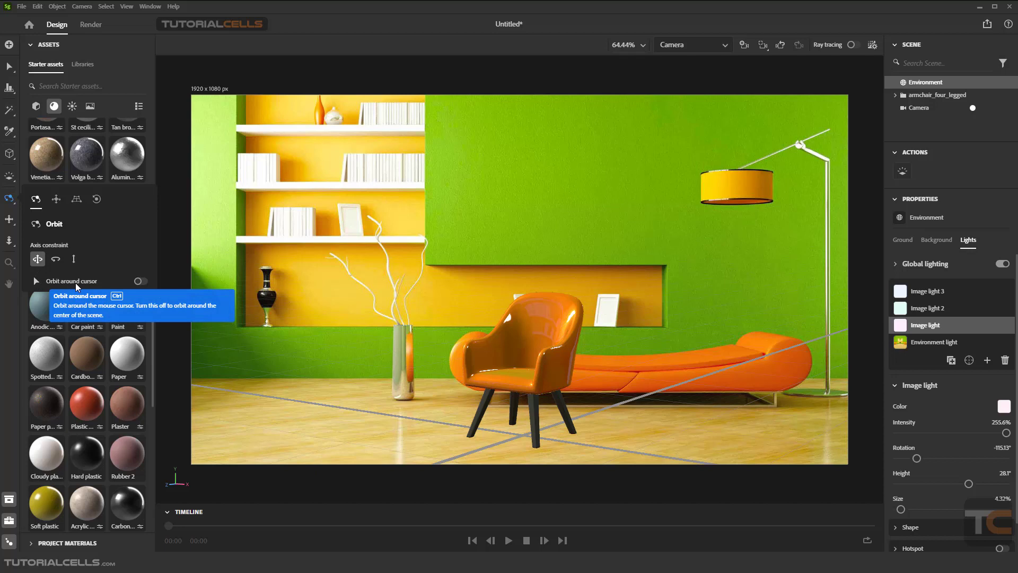
{"action": "left_click", "coordinate": [140, 281]}
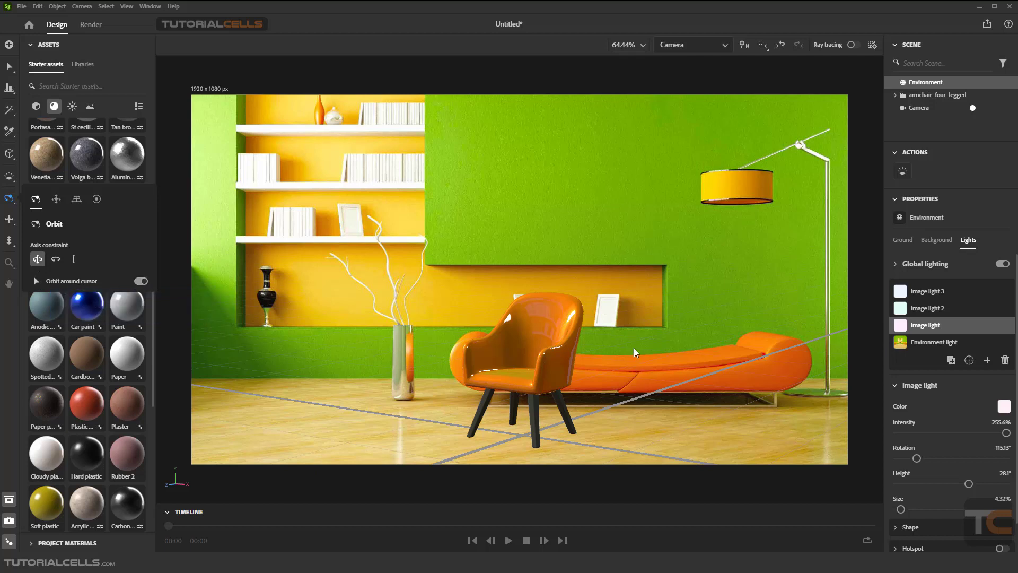
{"action": "left_click_drag", "start_coordinate": [580, 318], "coordinate": [526, 349]}
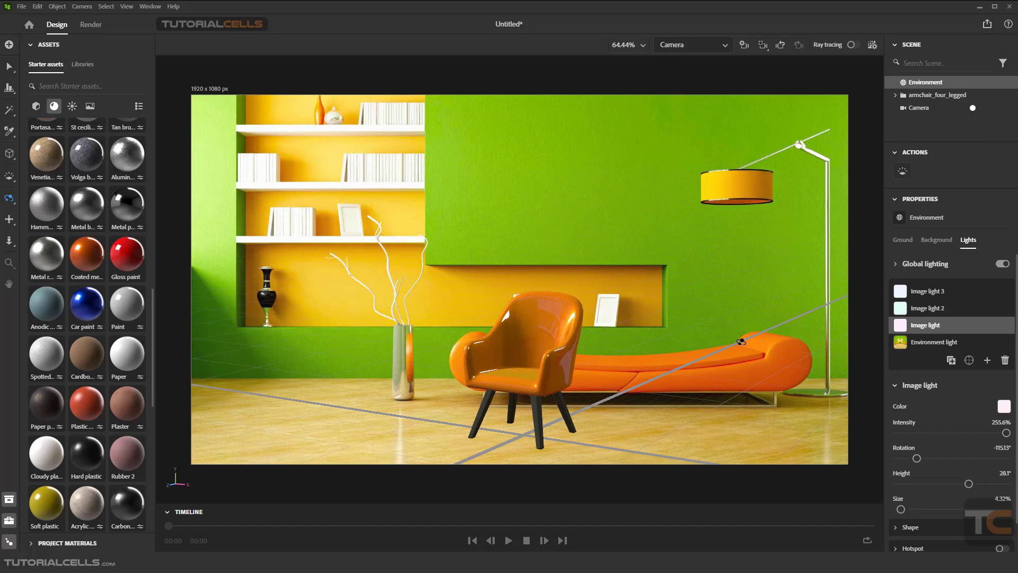
{"action": "mouse_move", "coordinate": [690, 327]}
{"action": "left_mouse_down"}
{"action": "mouse_move", "coordinate": [674, 326]}
{"action": "mouse_move", "coordinate": [698, 324]}
{"action": "left_mouse_up"}
{"action": "mouse_move", "coordinate": [542, 340]}
{"action": "left_mouse_down"}
{"action": "mouse_move", "coordinate": [527, 341]}
{"action": "mouse_move", "coordinate": [538, 338]}
{"action": "left_mouse_up"}
Roll the camera slightly around the armchair with the Roll tool
{"action": "mouse_move", "coordinate": [12, 205]}
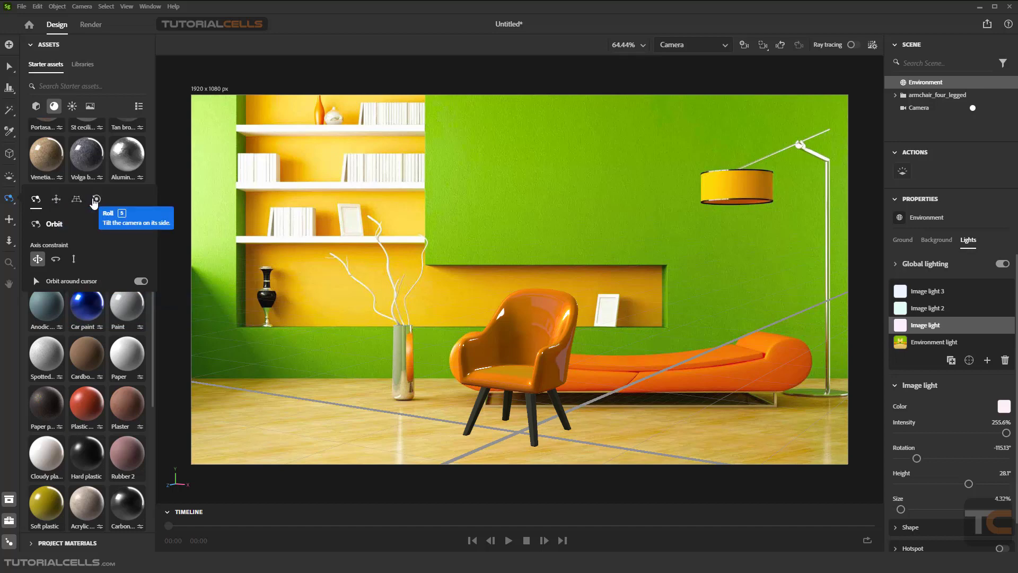
{"action": "left_click", "coordinate": [96, 200]}
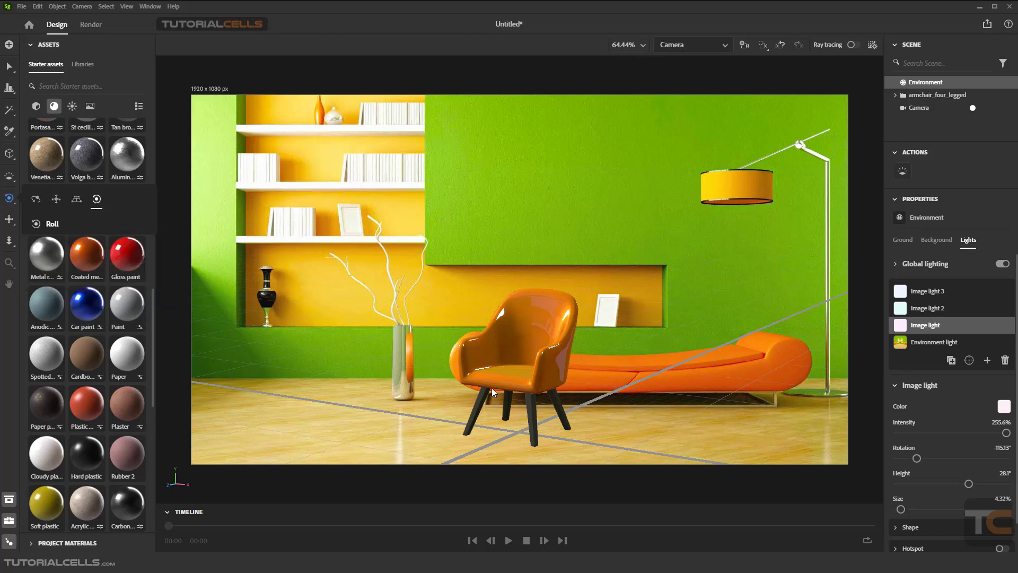
{"action": "left_click_drag", "start_coordinate": [505, 386], "coordinate": [531, 367]}
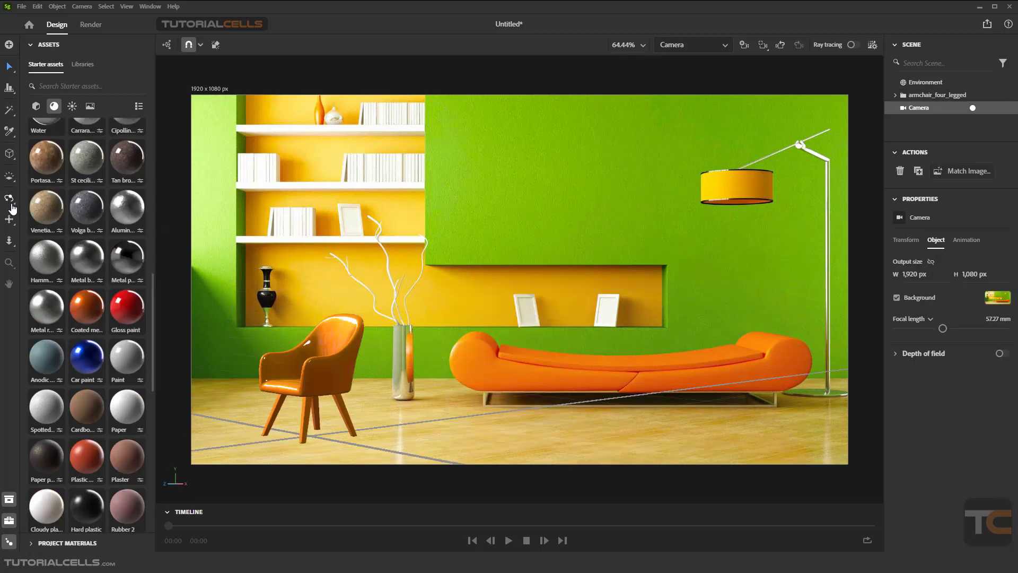
Level the camera horizon with the Horizon tool, aligning its line with the wall niche
{"action": "left_click", "coordinate": [10, 202]}
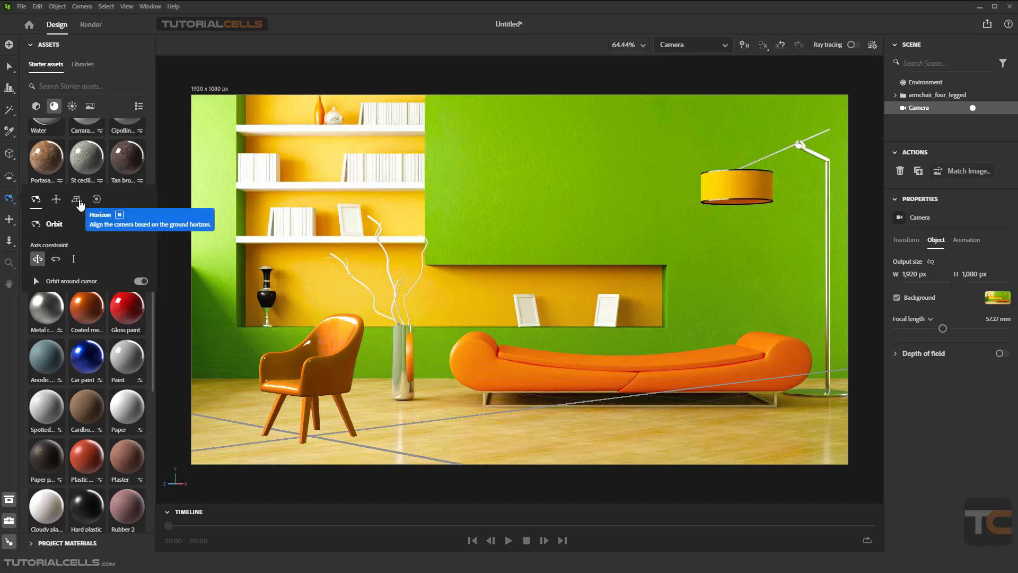
{"action": "left_click", "coordinate": [78, 200]}
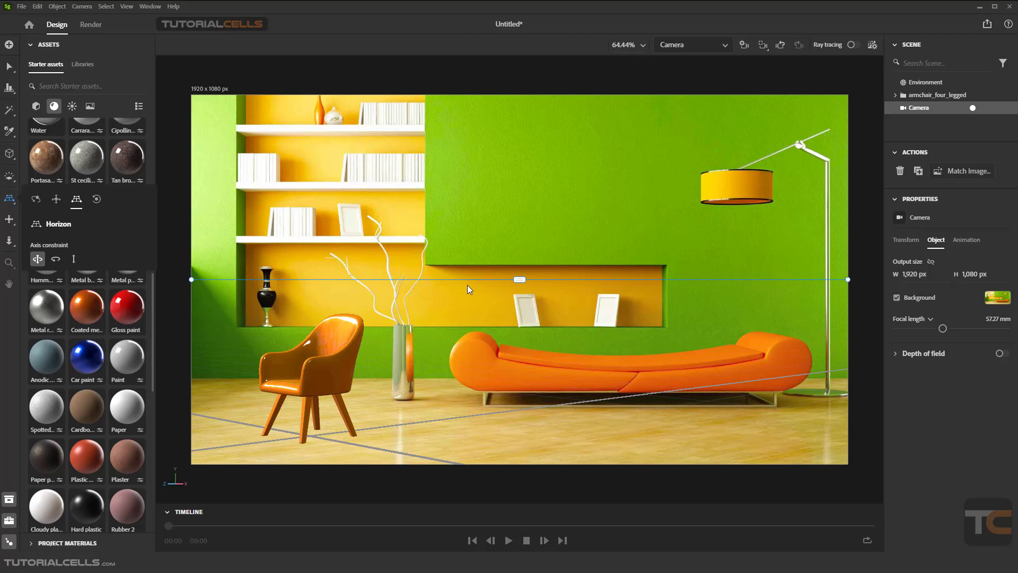
{"action": "left_click", "coordinate": [521, 276]}
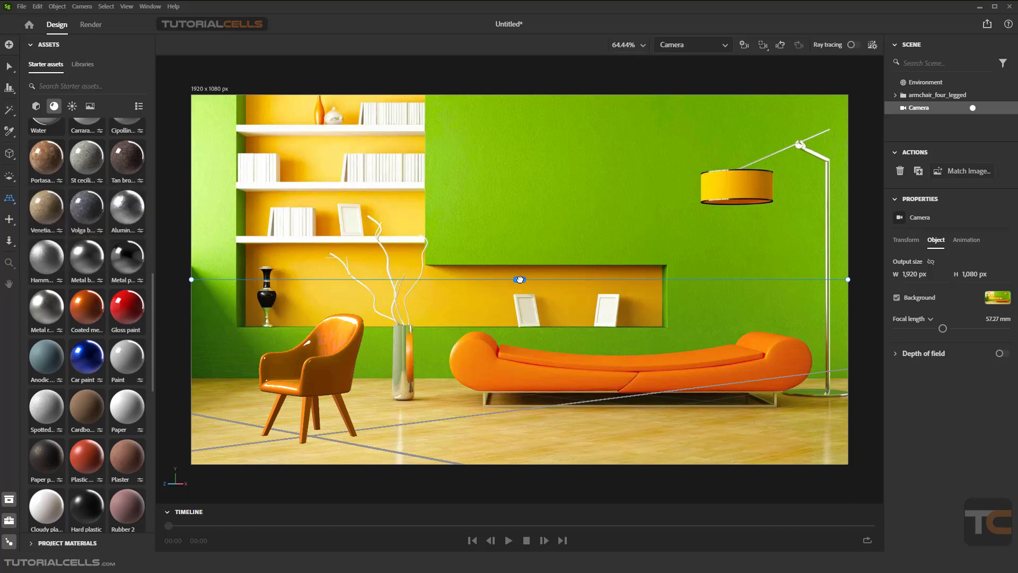
{"action": "mouse_move", "coordinate": [520, 280]}
{"action": "left_mouse_down"}
{"action": "mouse_move", "coordinate": [523, 203]}
{"action": "mouse_move", "coordinate": [524, 312]}
{"action": "mouse_move", "coordinate": [520, 177]}
{"action": "mouse_move", "coordinate": [519, 276]}
{"action": "left_mouse_up"}
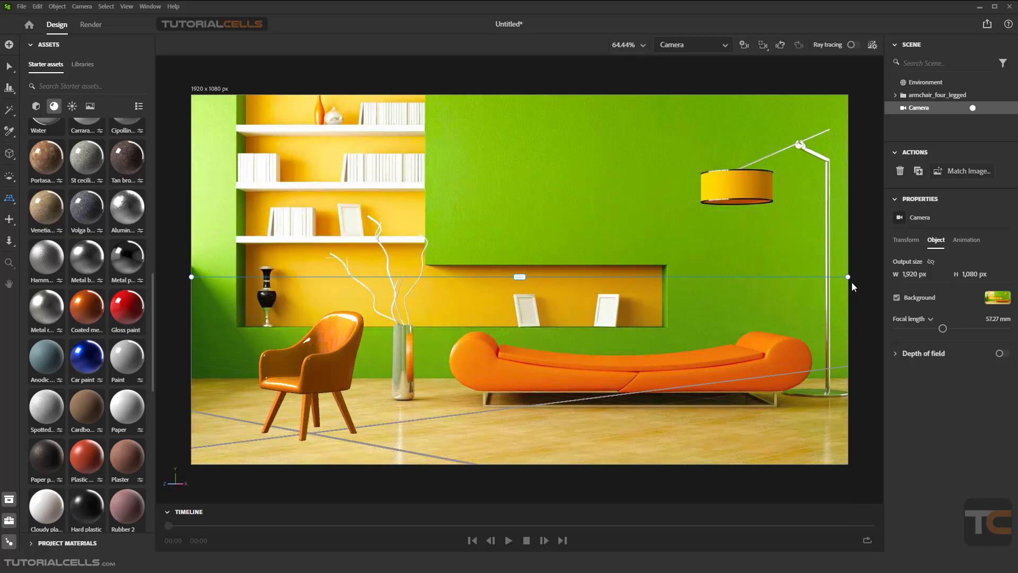
{"action": "mouse_move", "coordinate": [848, 278]}
{"action": "left_mouse_down"}
{"action": "mouse_move", "coordinate": [848, 132]}
{"action": "mouse_move", "coordinate": [825, 181]}
{"action": "mouse_move", "coordinate": [840, 273]}
{"action": "left_mouse_up"}
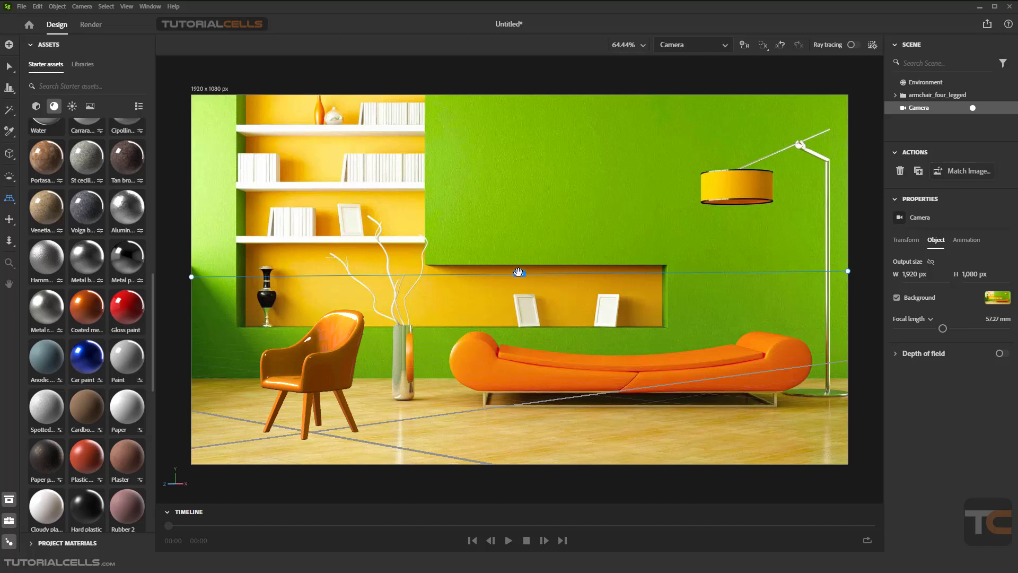
{"action": "mouse_move", "coordinate": [520, 274]}
{"action": "left_mouse_down"}
{"action": "mouse_move", "coordinate": [520, 258]}
{"action": "mouse_move", "coordinate": [520, 287]}
{"action": "left_mouse_up"}
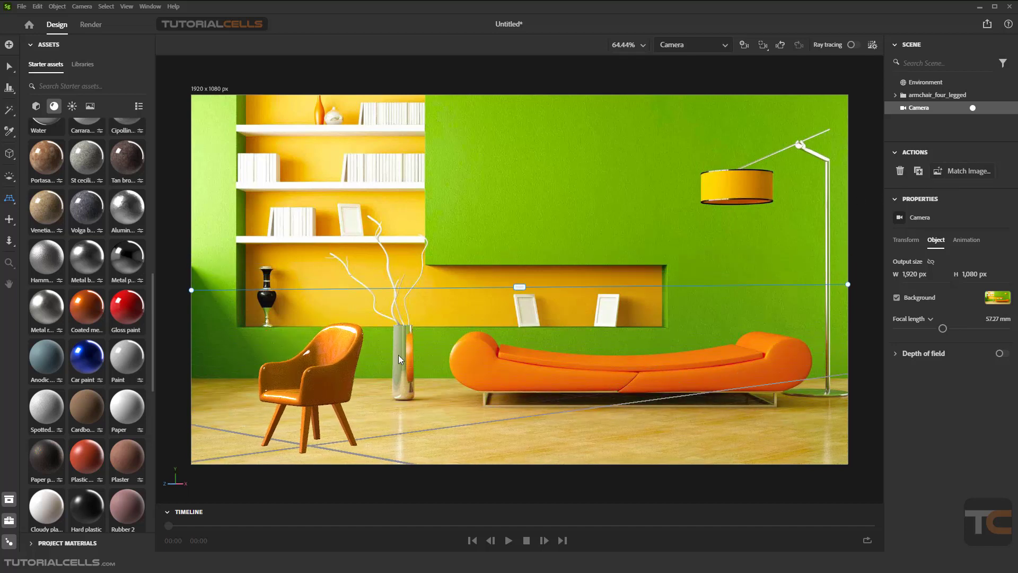
{"action": "left_click_drag", "start_coordinate": [399, 355], "coordinate": [520, 355]}
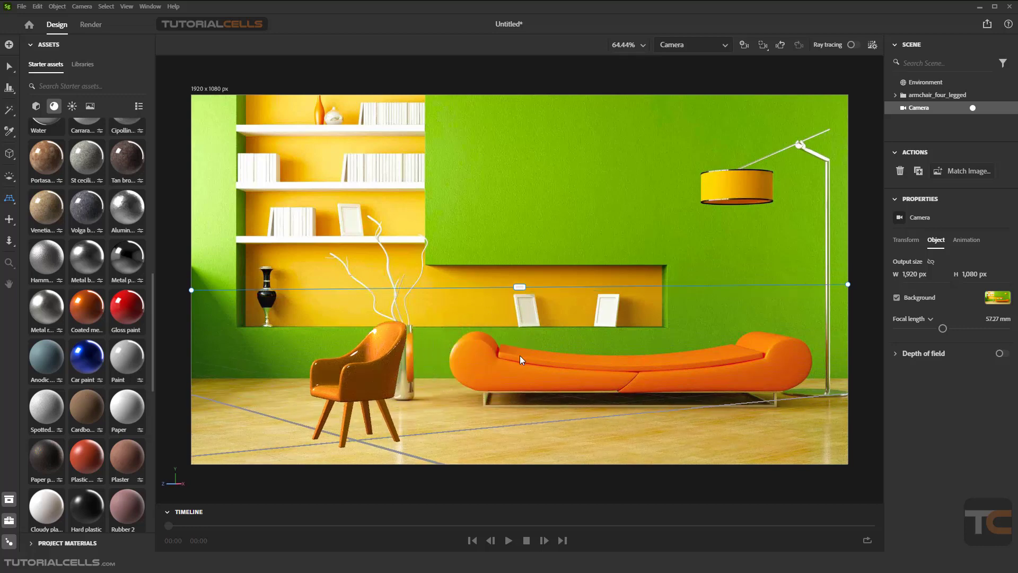
{"action": "mouse_move", "coordinate": [520, 287]}
{"action": "left_mouse_down"}
{"action": "mouse_move", "coordinate": [520, 271]}
{"action": "mouse_move", "coordinate": [521, 288]}
{"action": "left_mouse_up"}
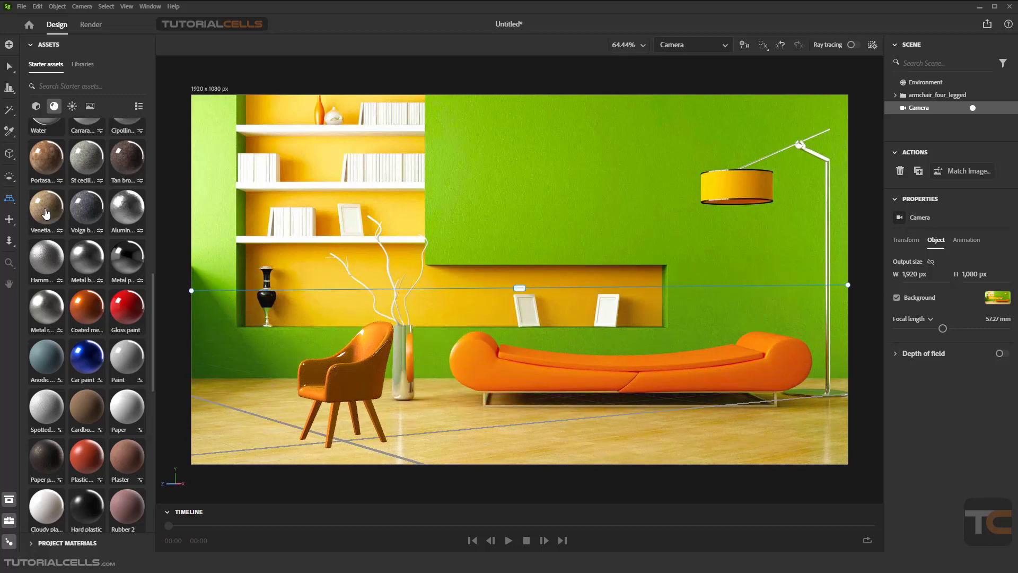
Orbit the camera so the armchair moves in front of the sofa
{"action": "left_click", "coordinate": [14, 207]}
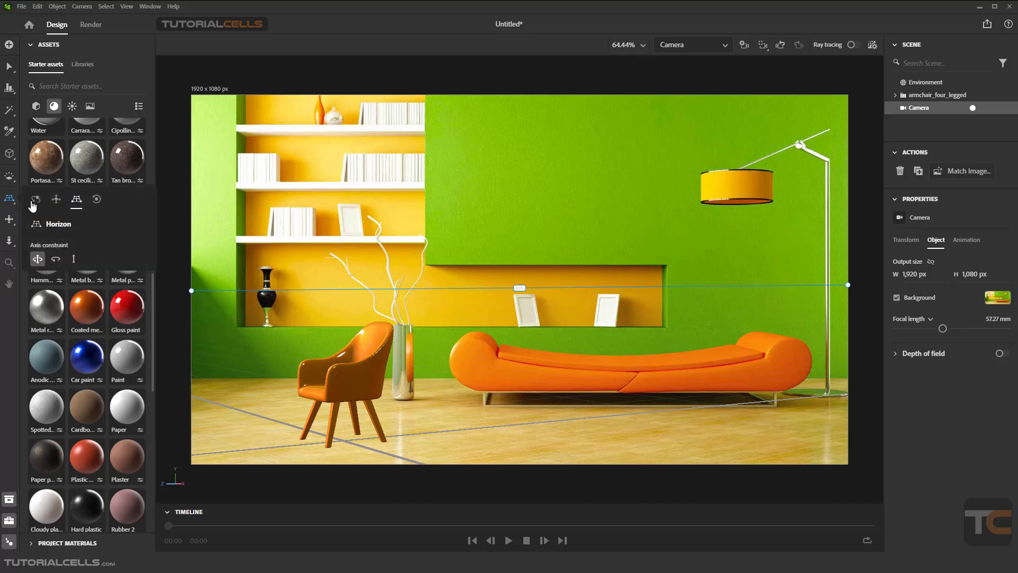
{"action": "left_click", "coordinate": [36, 200]}
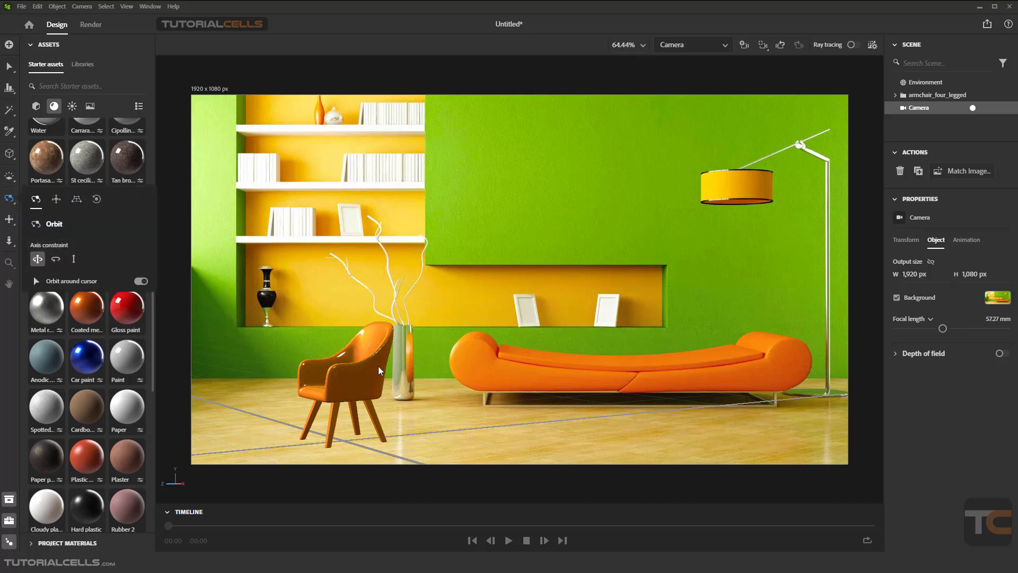
{"action": "left_click_drag", "start_coordinate": [394, 374], "coordinate": [558, 375]}
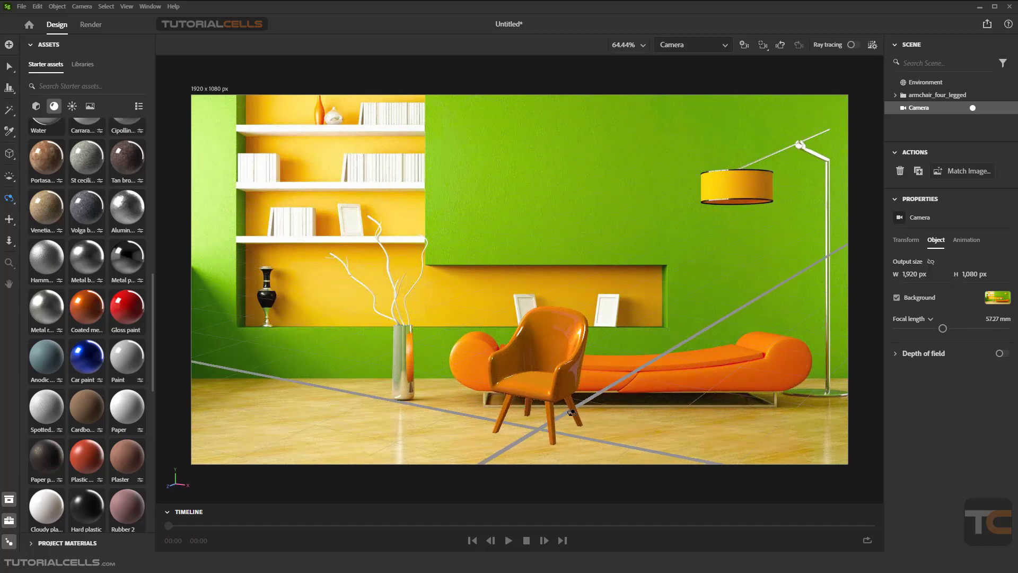
Rerun Match Image with Image aspect ratio output, Multiple lights and camera perspective matching
{"action": "left_click", "coordinate": [964, 172]}
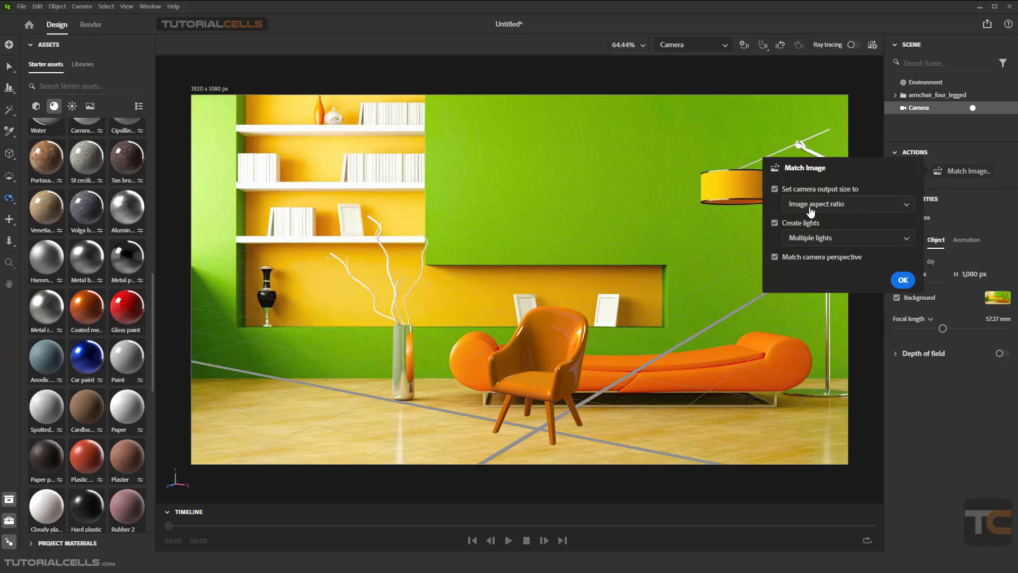
{"action": "left_click", "coordinate": [877, 294]}
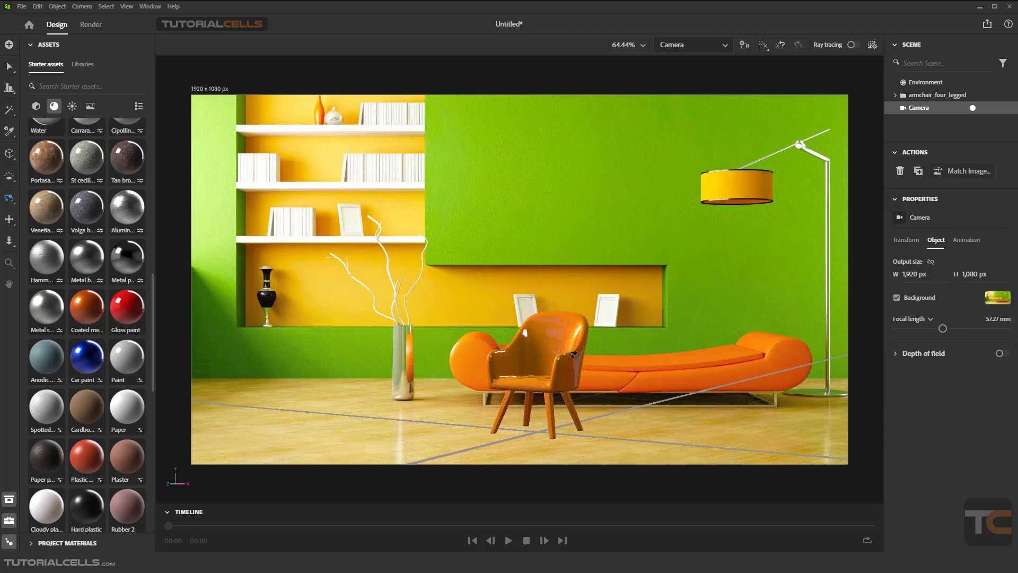
Orbit the view back so the armchair sits left of the vase, and turn on ray tracing
{"action": "left_click_drag", "start_coordinate": [580, 364], "coordinate": [358, 337]}
{"action": "scroll", "coordinate": [305, 356], "scroll_direction": "up", "scroll_amount": 3}
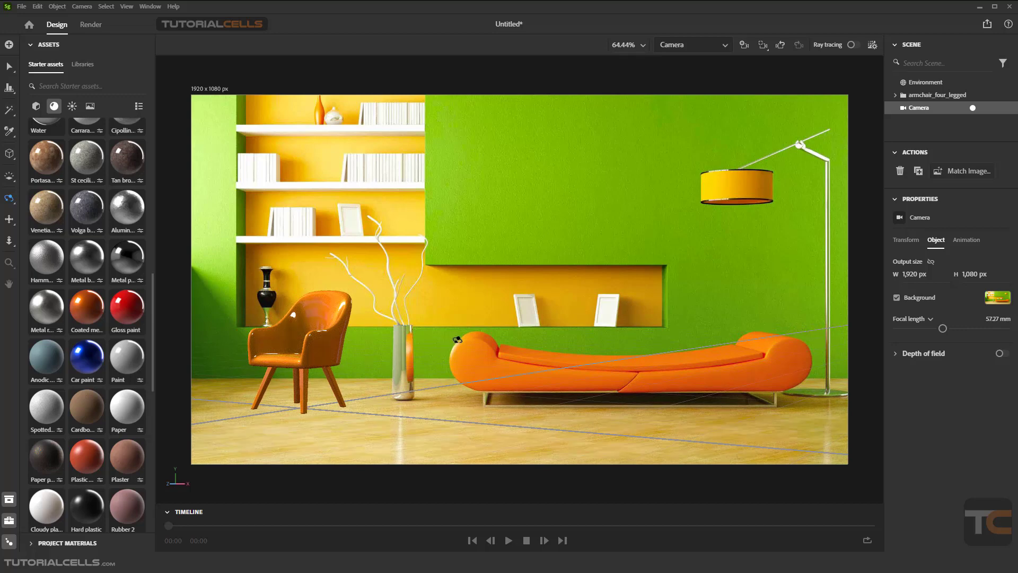
{"action": "left_click", "coordinate": [854, 45]}
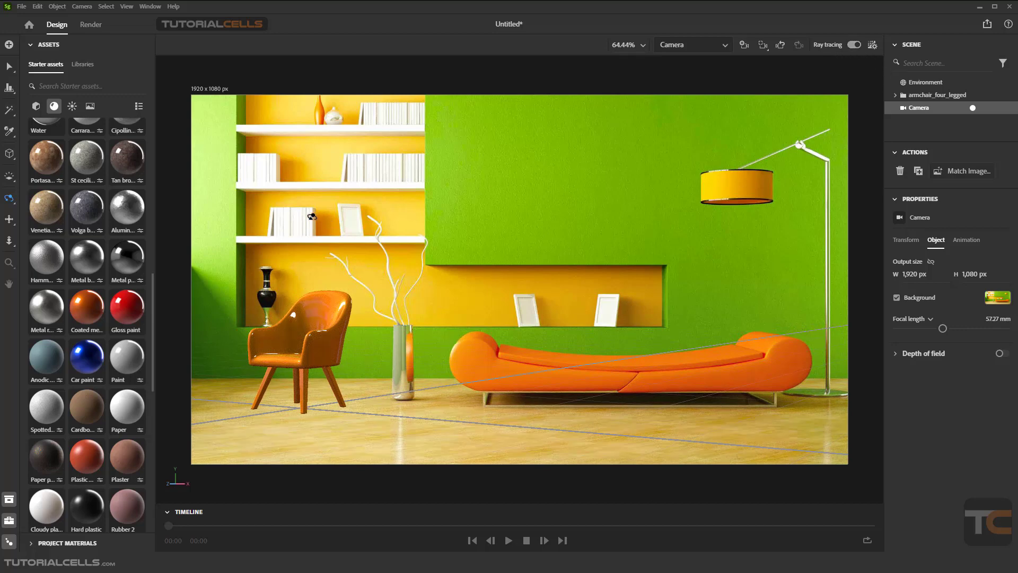